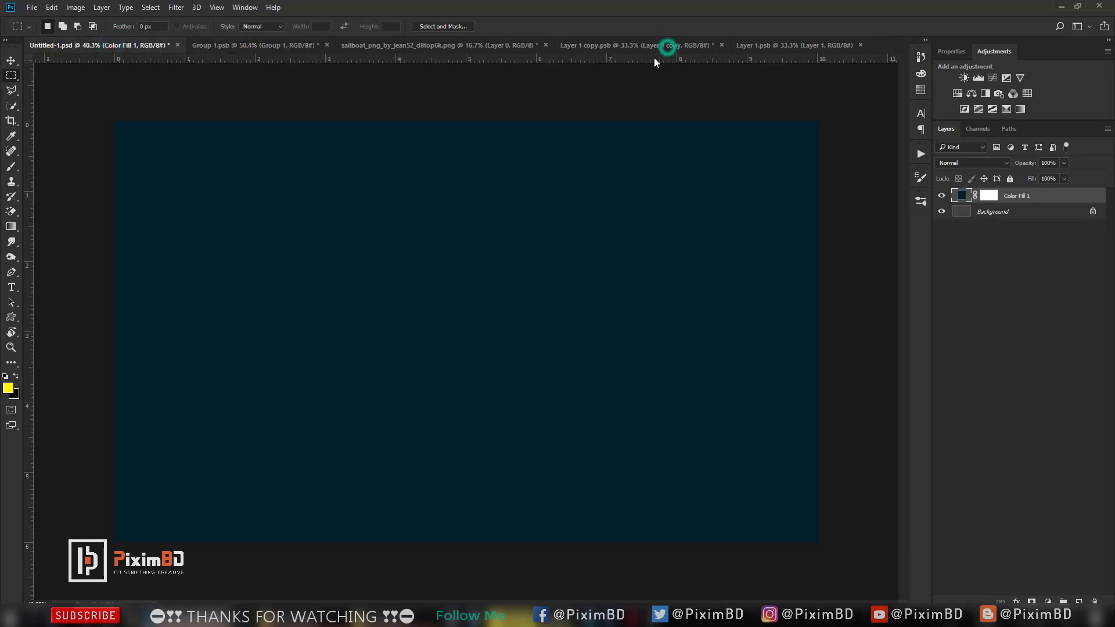
Copy the water texture from Layer 1.psb into Untitled-1.psd and place it along the canvas's bottom edge.
click(667, 47)
click(749, 47)
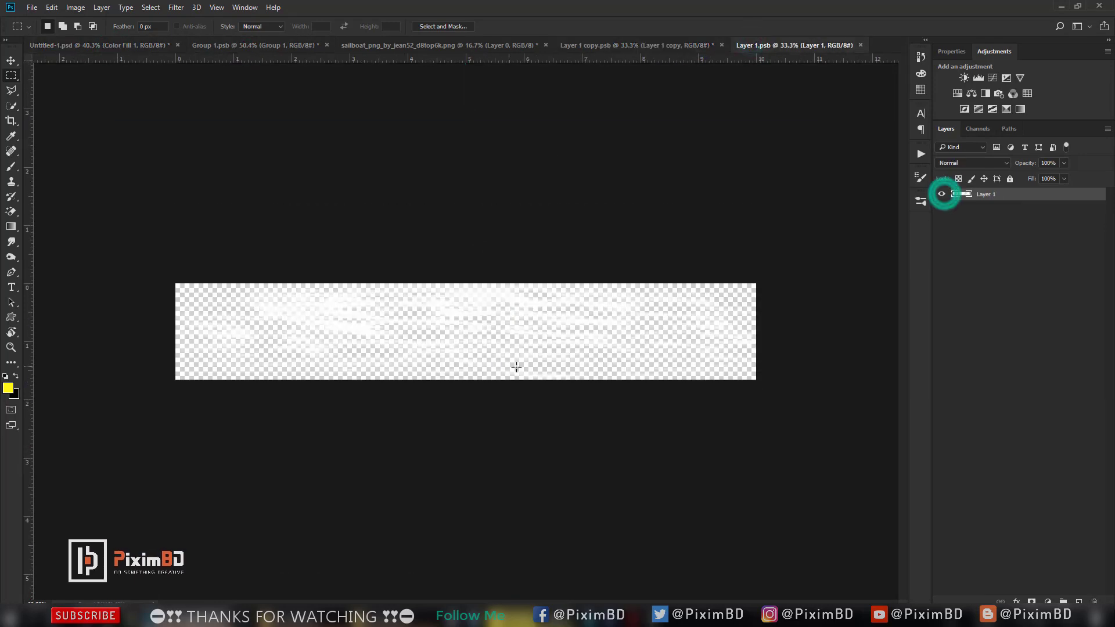
click(943, 194)
click(942, 194)
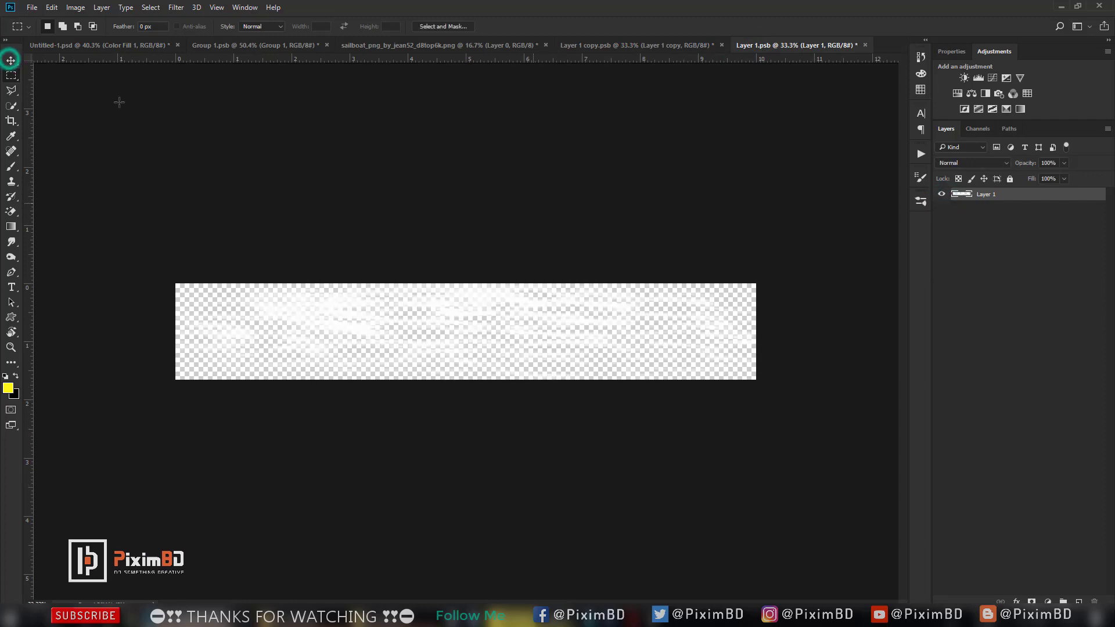
click(10, 61)
drag(234, 286, 335, 460)
drag(459, 451, 585, 477)
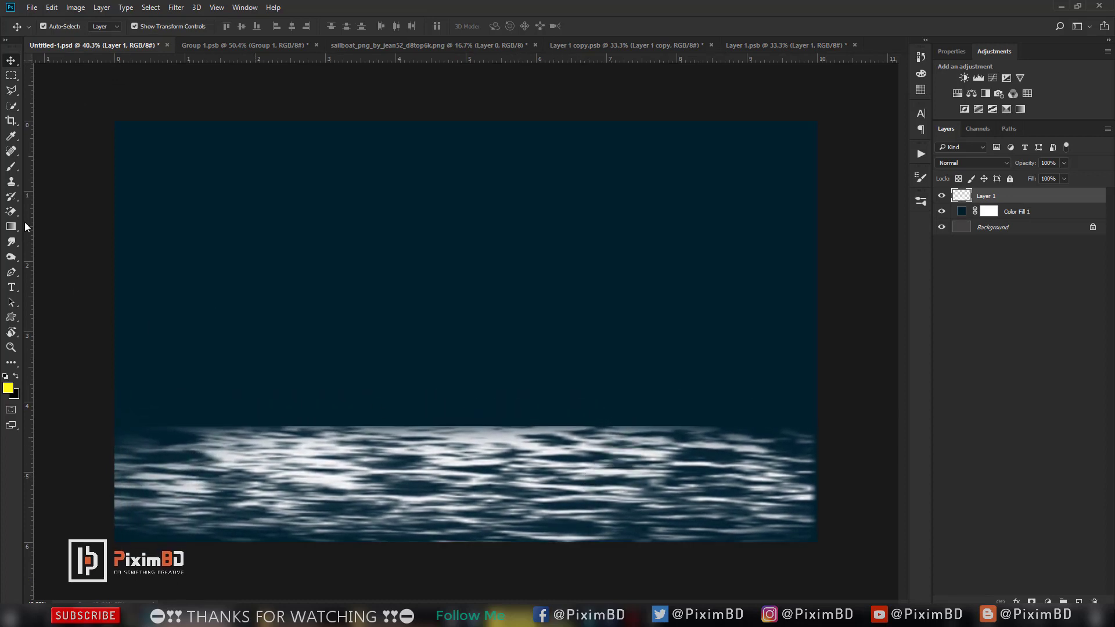
Select the full-width strip covering the water texture and fill it with a light grey Solid Color layer.
ctrl+click(956, 196)
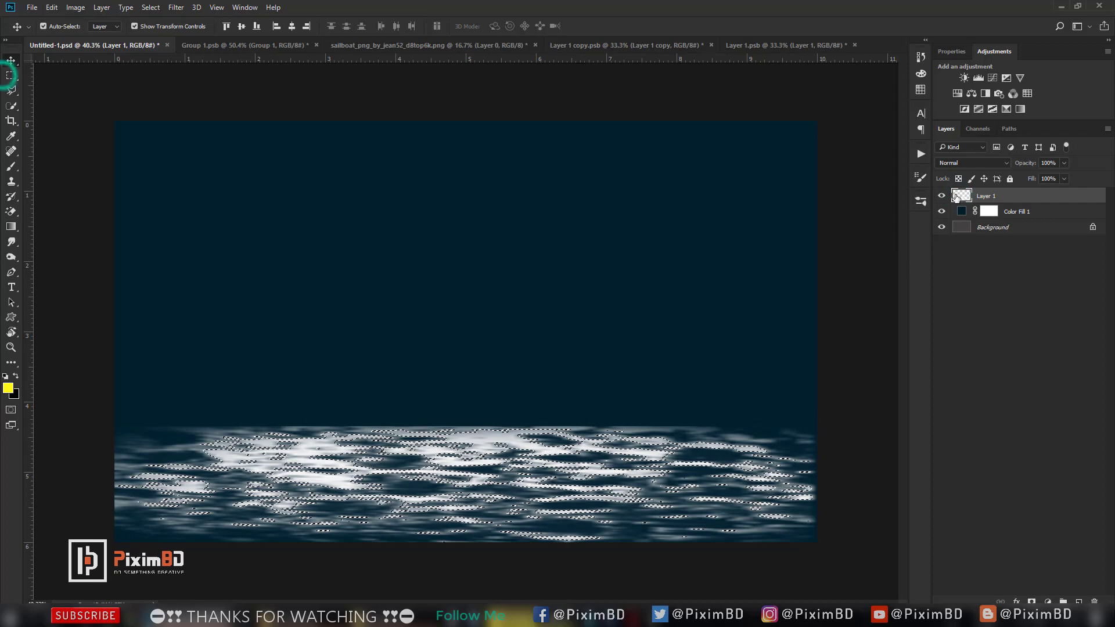
click(6, 76)
drag(114, 425, 900, 597)
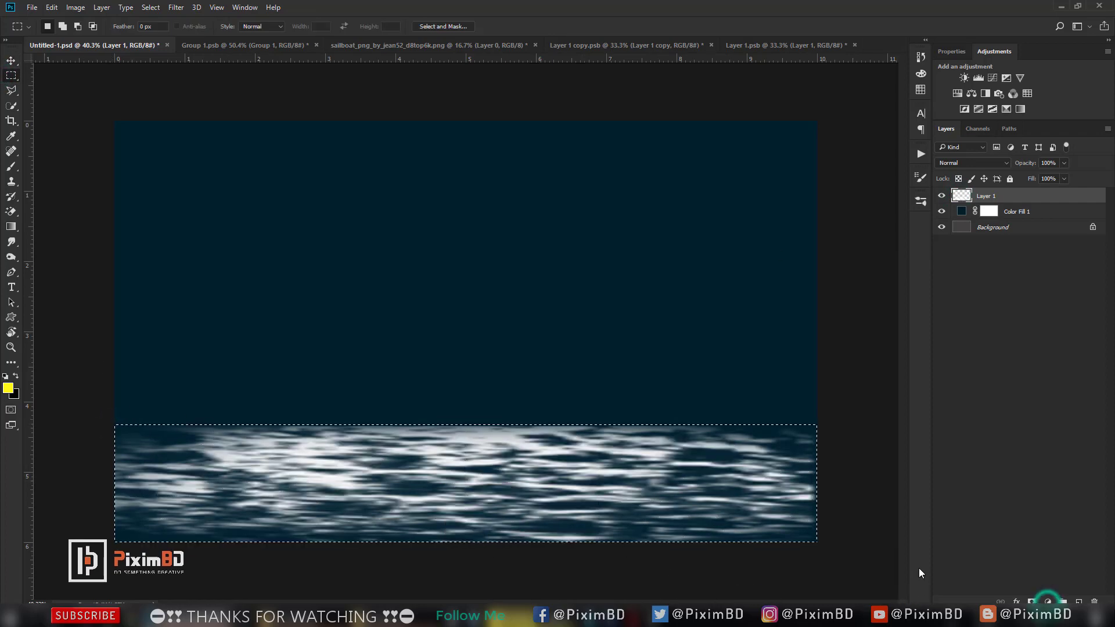
click(1047, 602)
click(1013, 351)
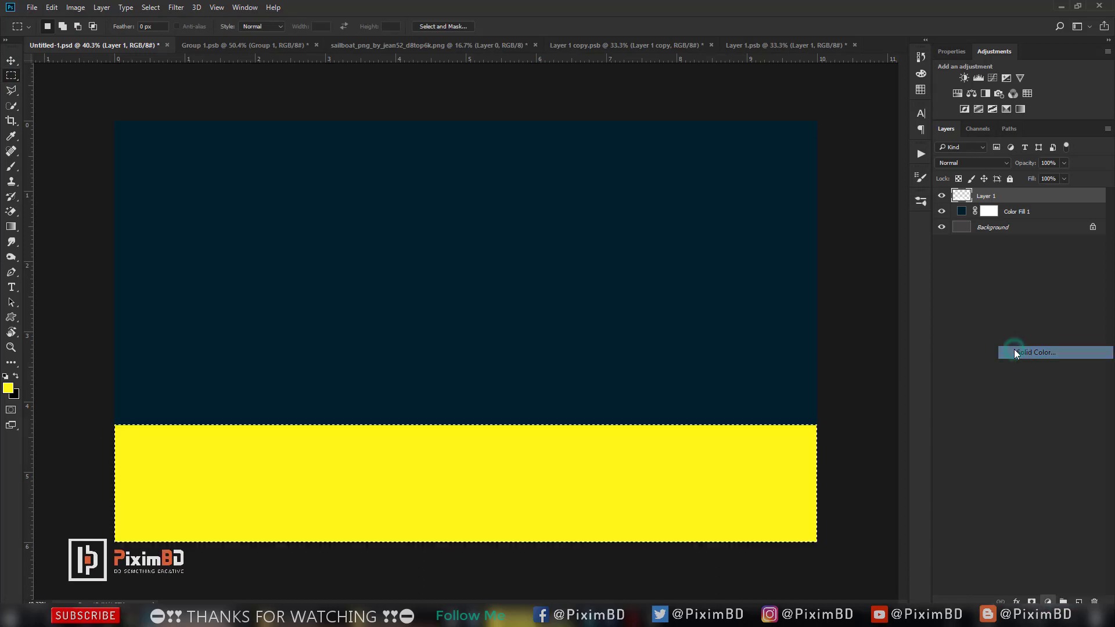
text(c2c2c2)
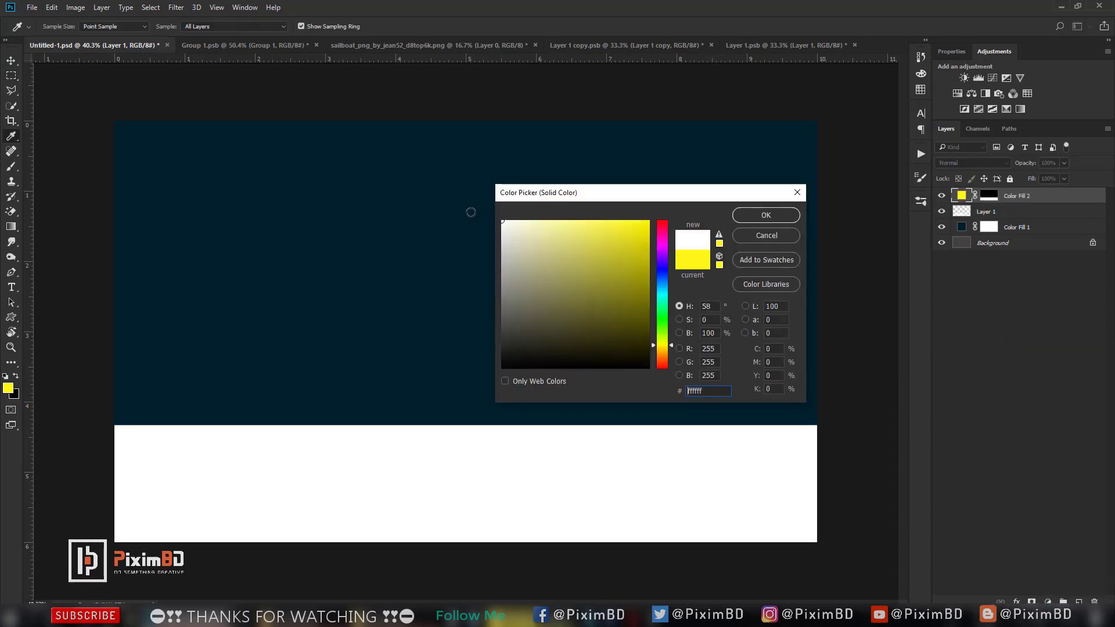
key(Return)
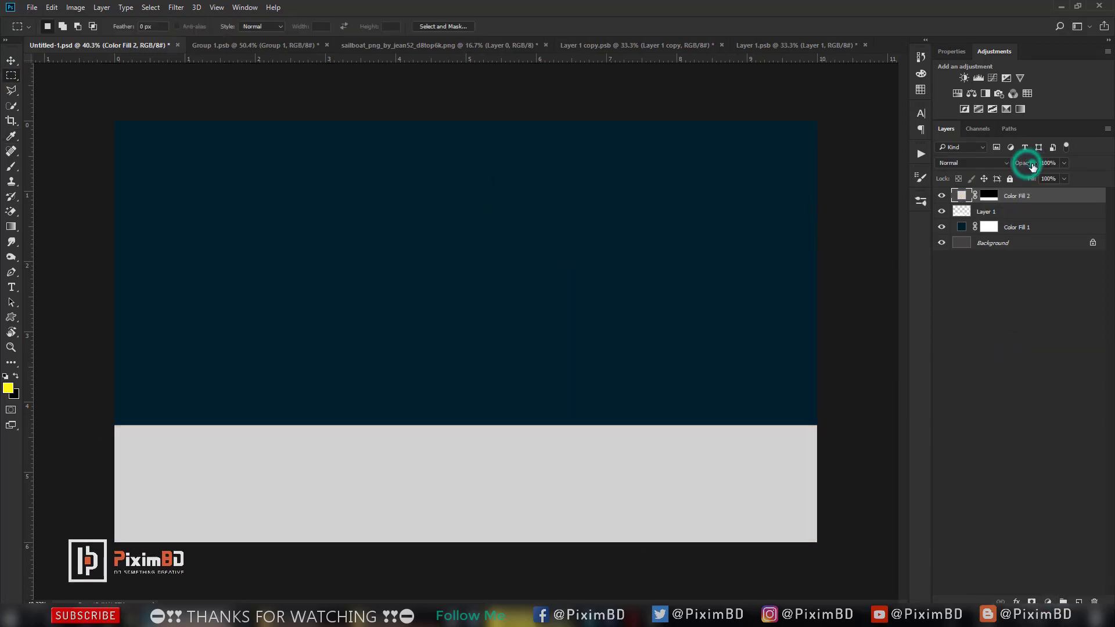
Lower the light grey fill layer's opacity and place the layer beneath the water texture, Layer 1.
drag(1023, 165, 1029, 212)
click(1002, 197)
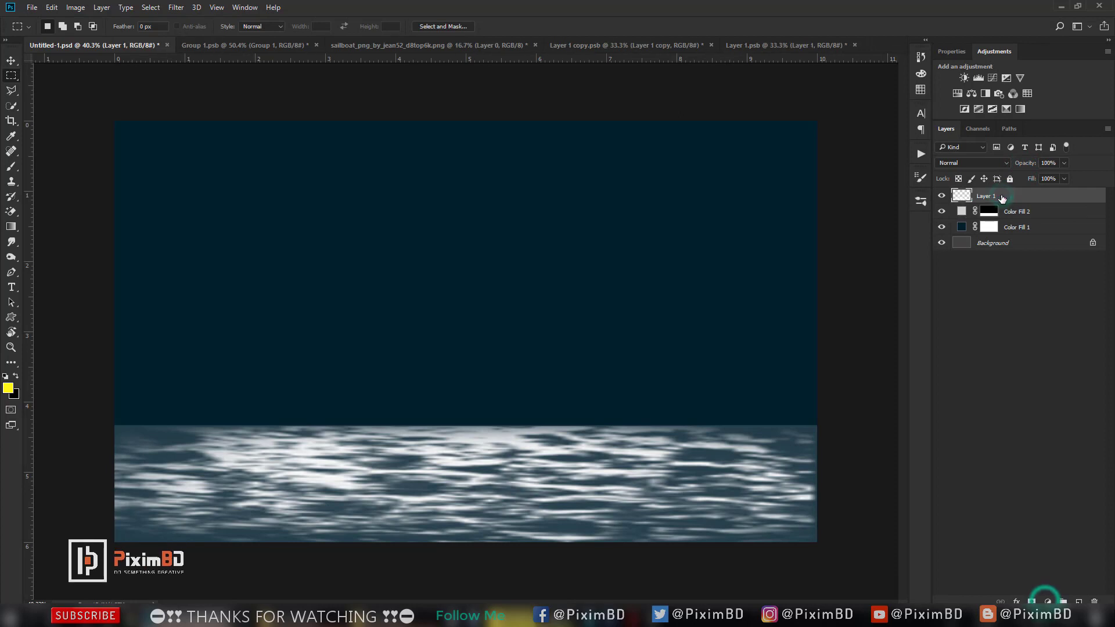
click(1046, 601)
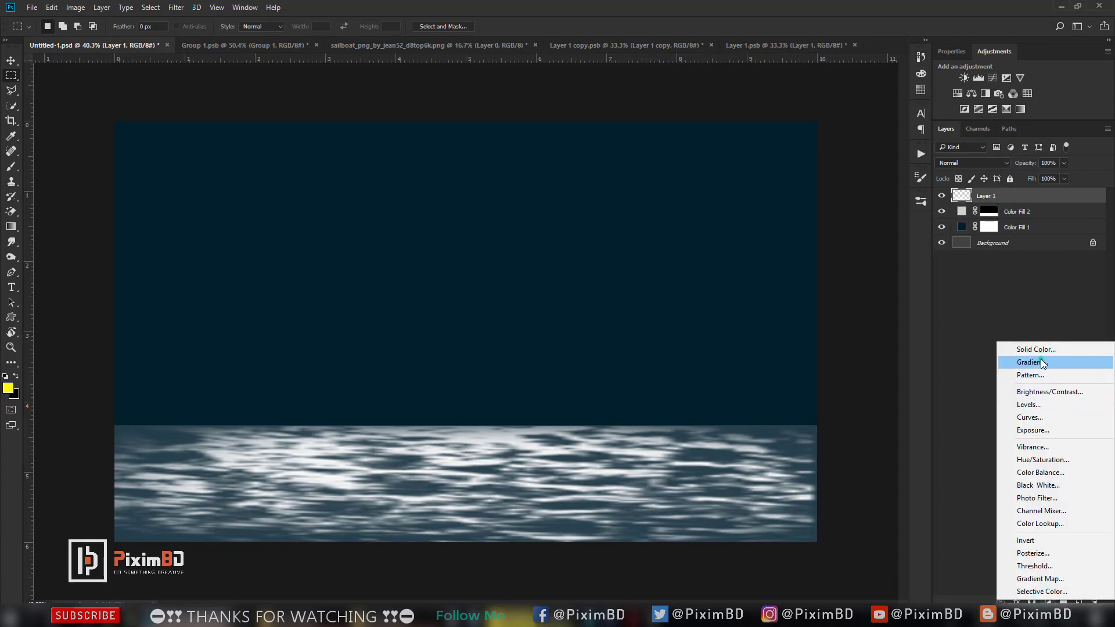
click(1039, 359)
click(787, 152)
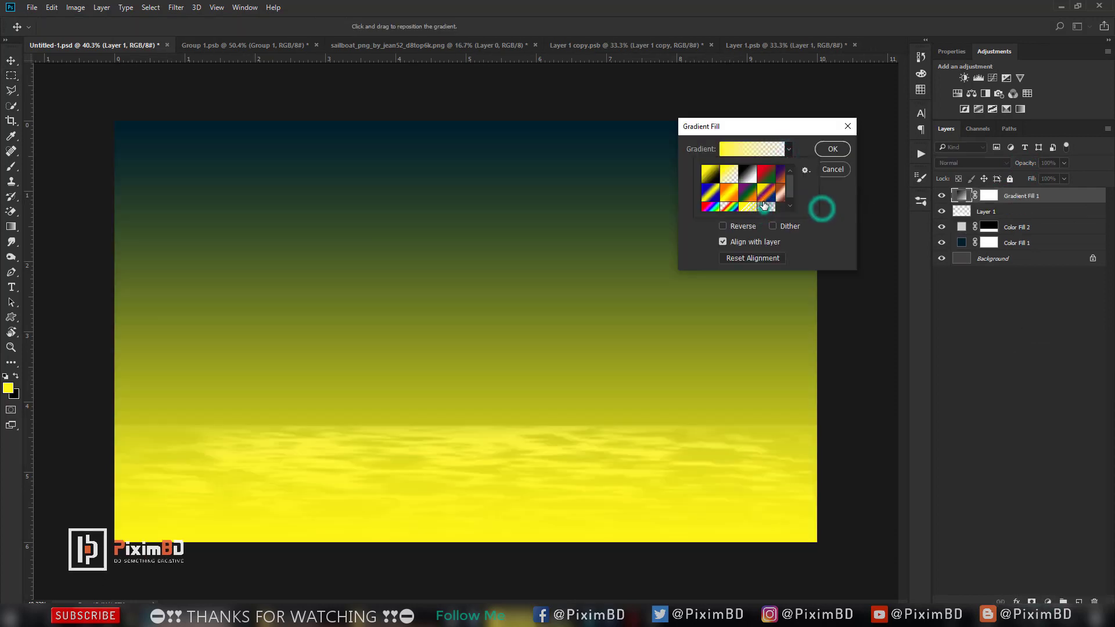
double_click(803, 207)
click(766, 149)
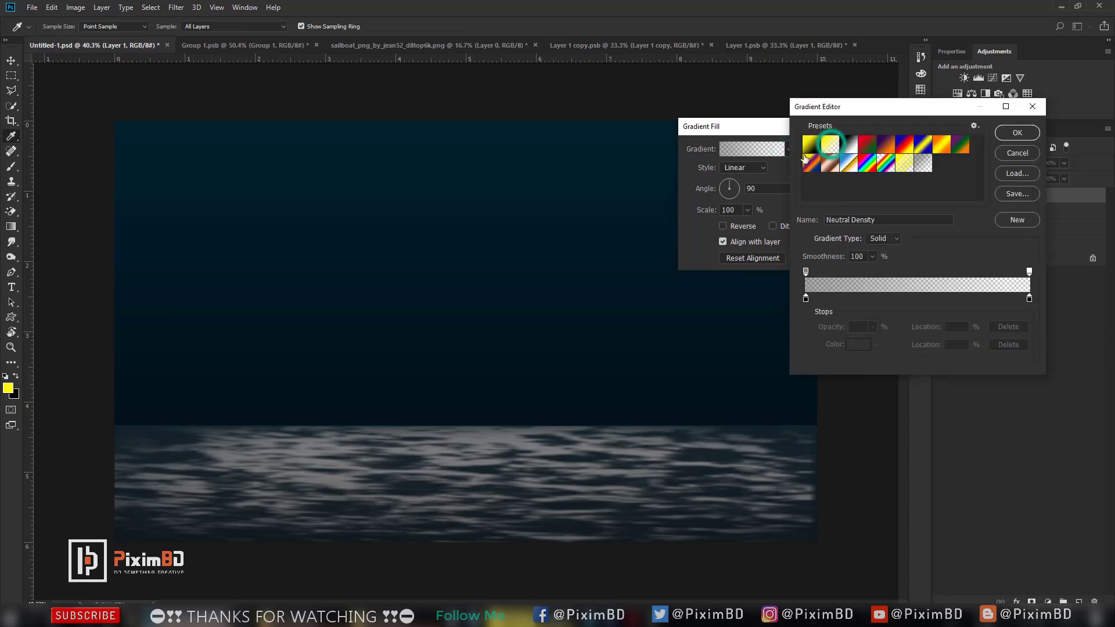
click(833, 146)
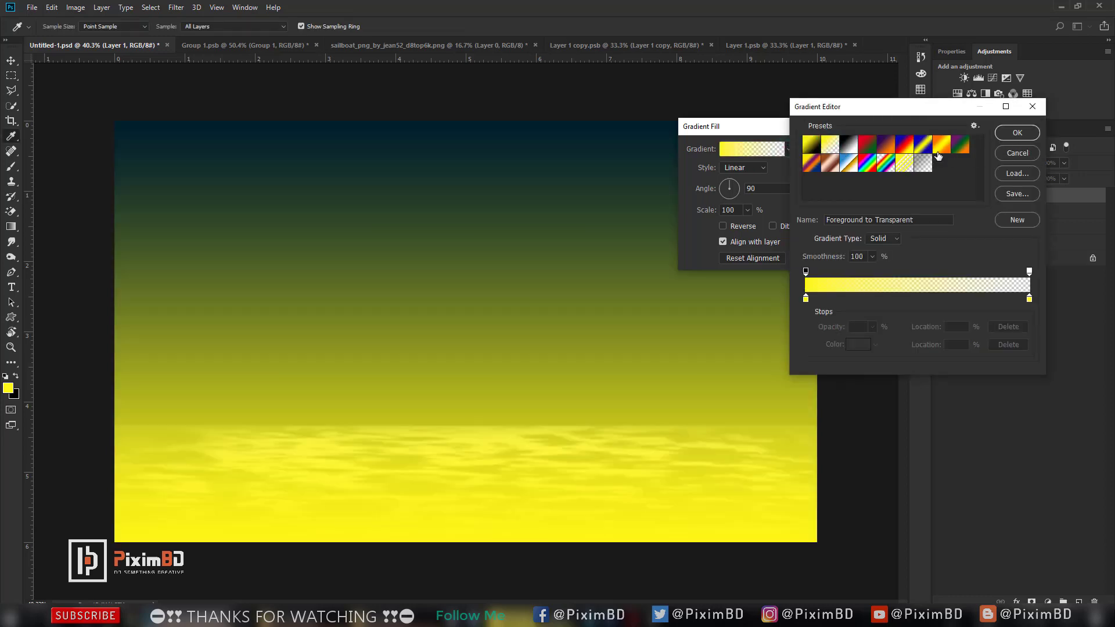
click(1017, 154)
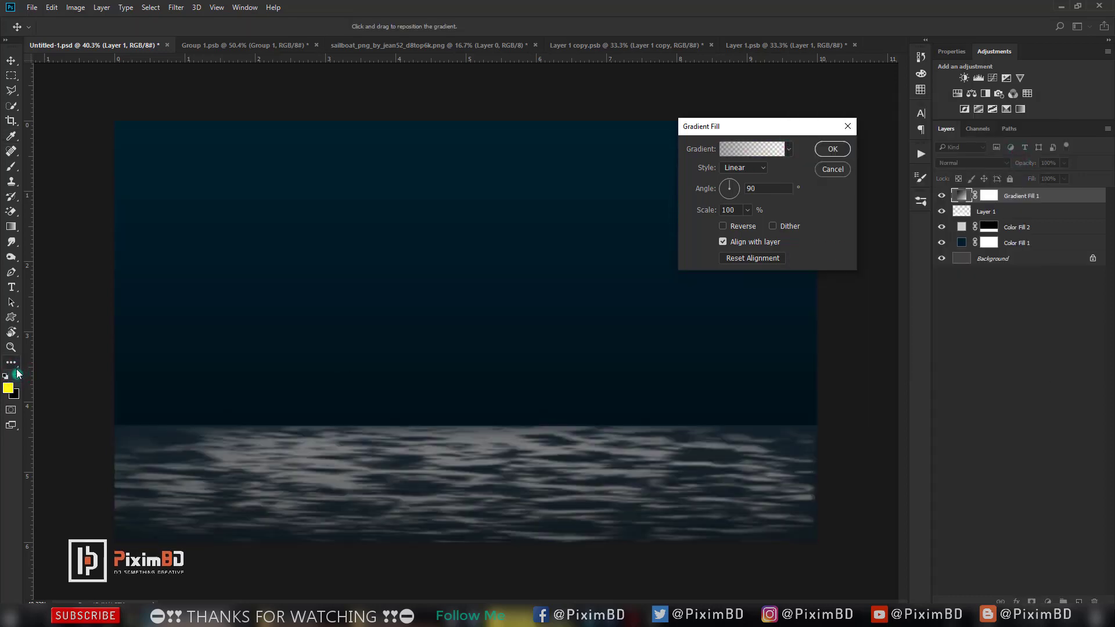
click(846, 170)
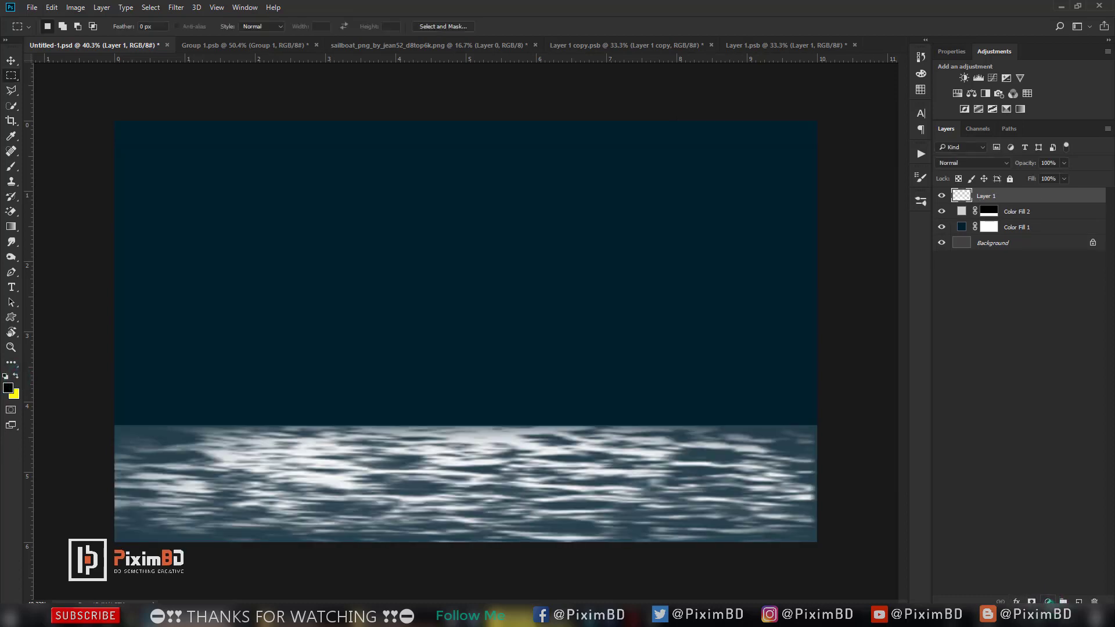
Add a black-to-transparent Gradient fill layer above the water with radial style, a 31° angle and Reverse enabled.
click(1047, 602)
click(1038, 366)
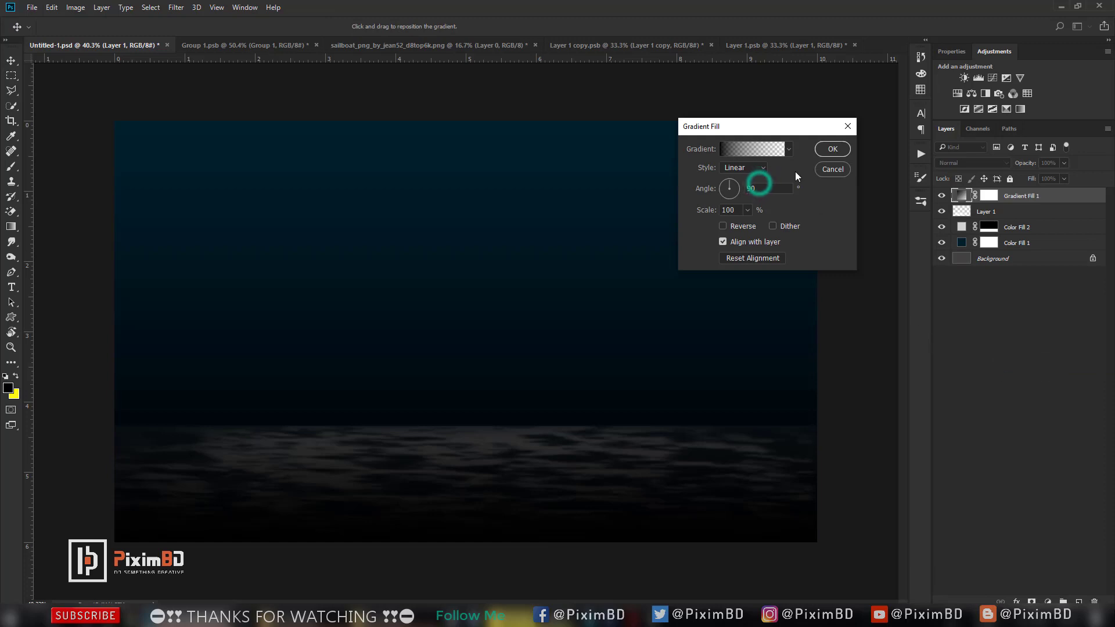
double_click(751, 189)
text(31)
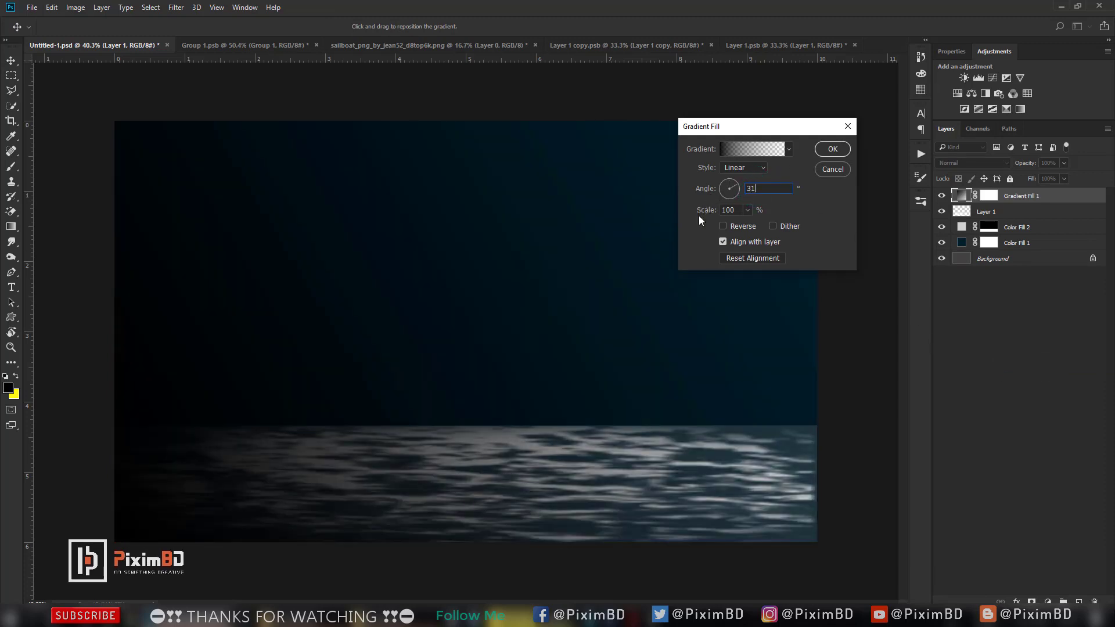
click(722, 226)
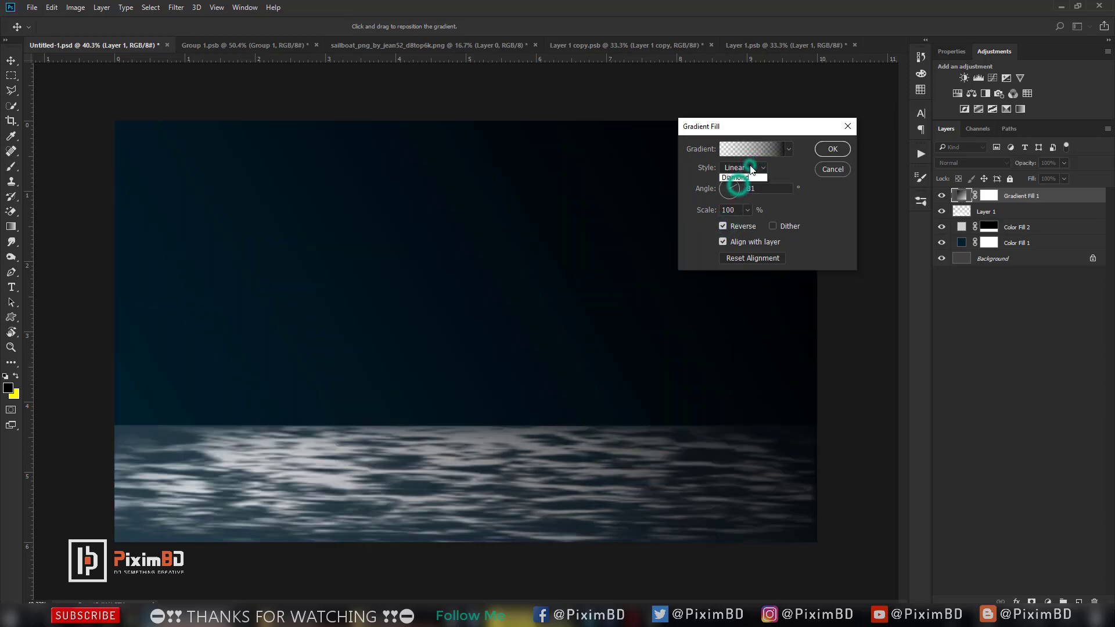
click(737, 185)
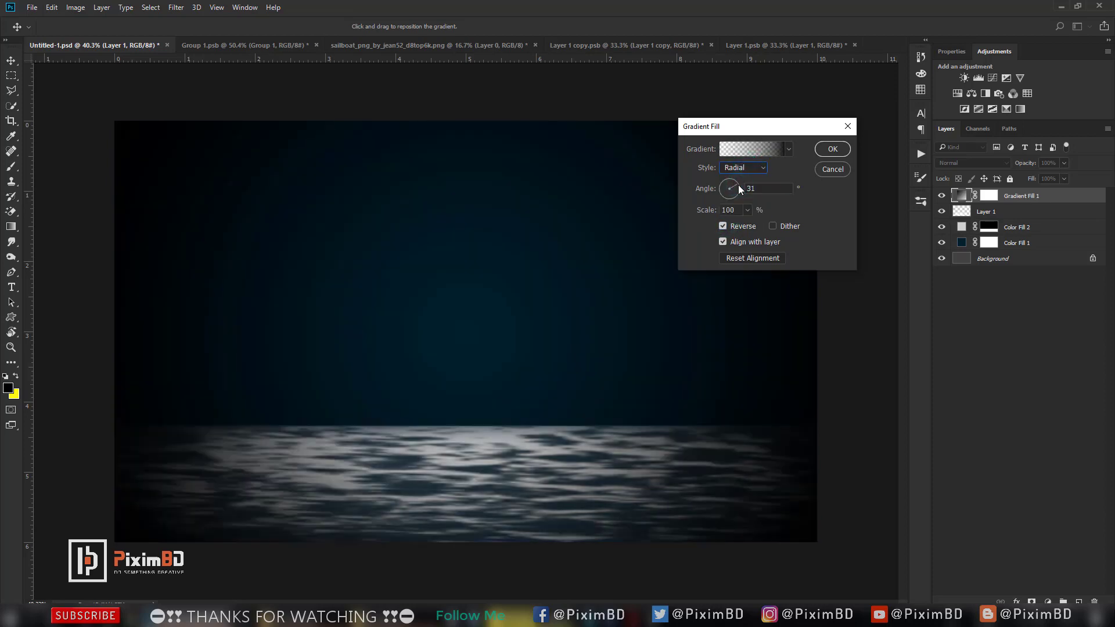
click(839, 152)
Set the gradient fill layer's opacity to 55% and compare the image with the layer hidden and shown.
drag(1014, 168, 1011, 168)
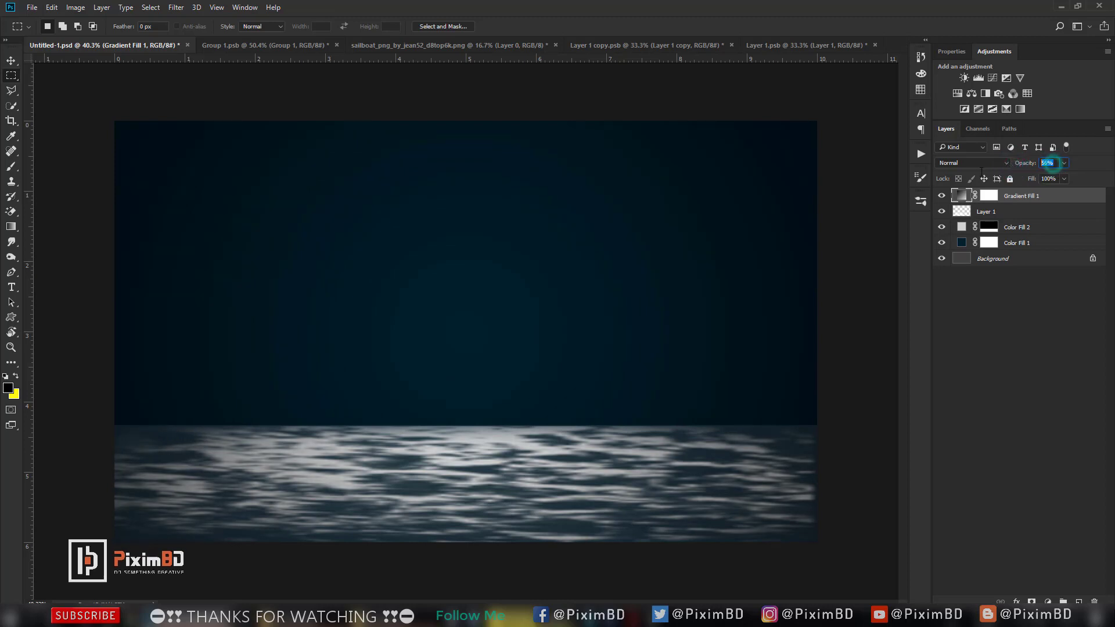
text(55)
double_click(965, 196)
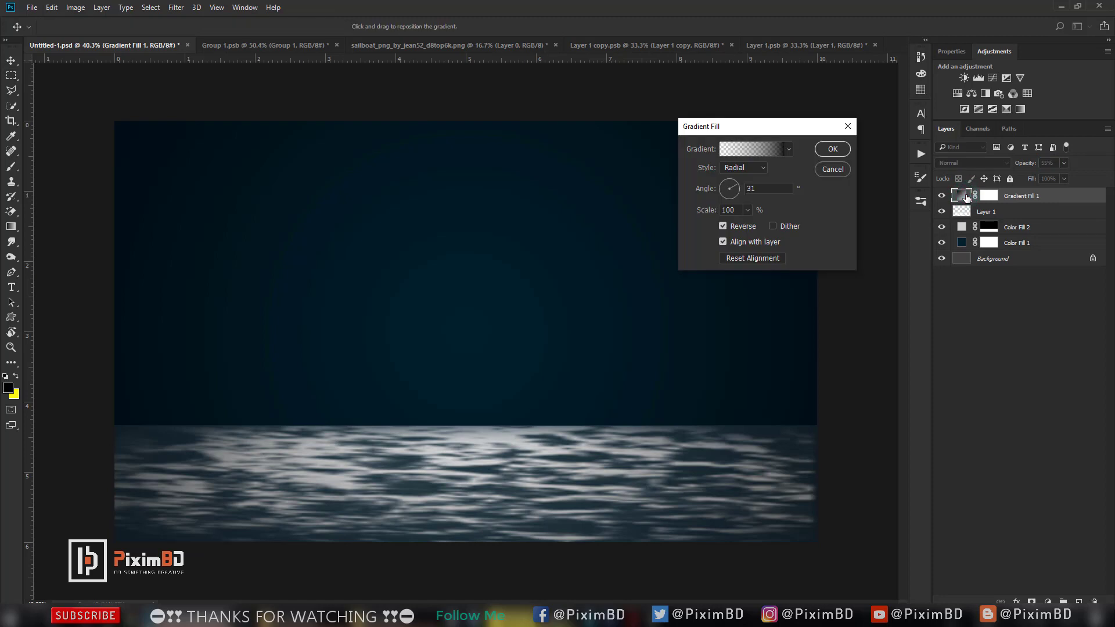
click(832, 149)
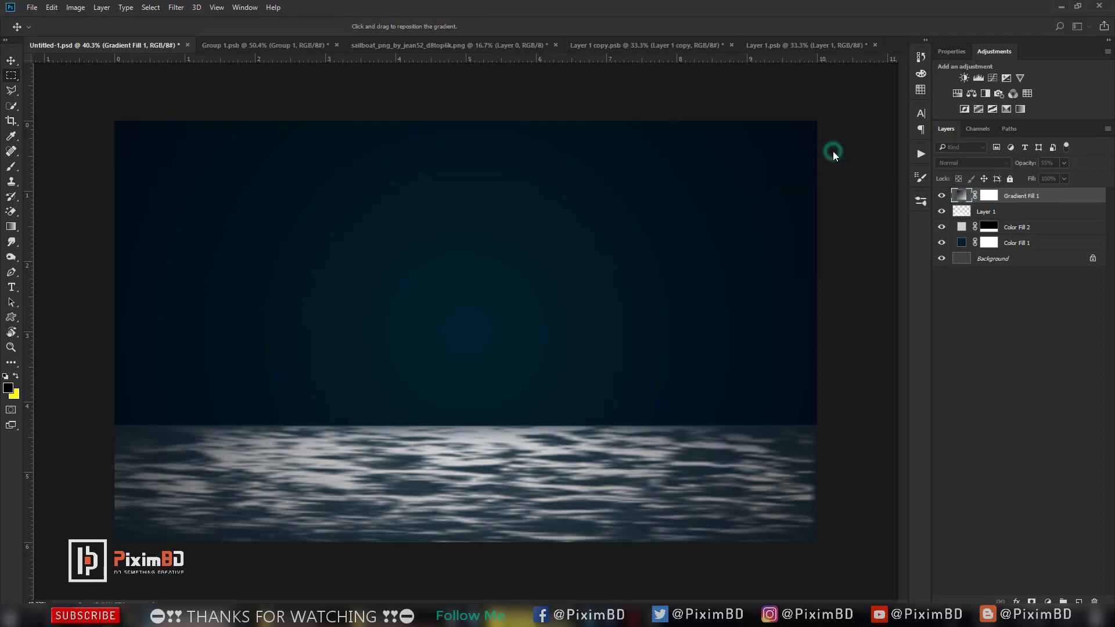
click(942, 195)
click(942, 195)
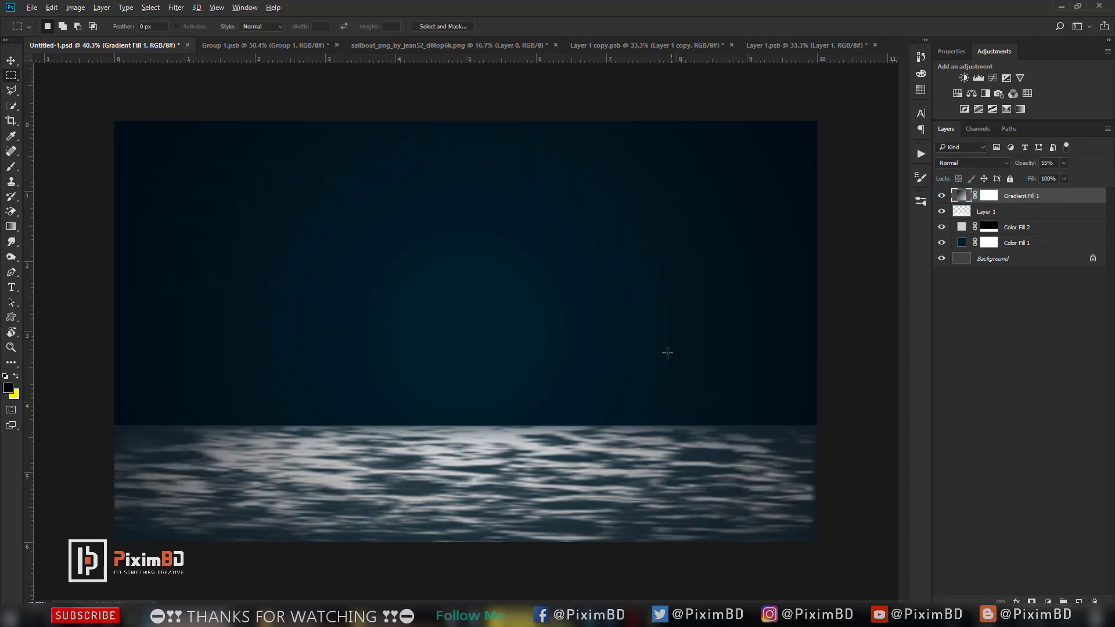
Copy the faint wave texture from Layer 1 copy.psb into Untitled-1.psd, above the water layer.
click(975, 212)
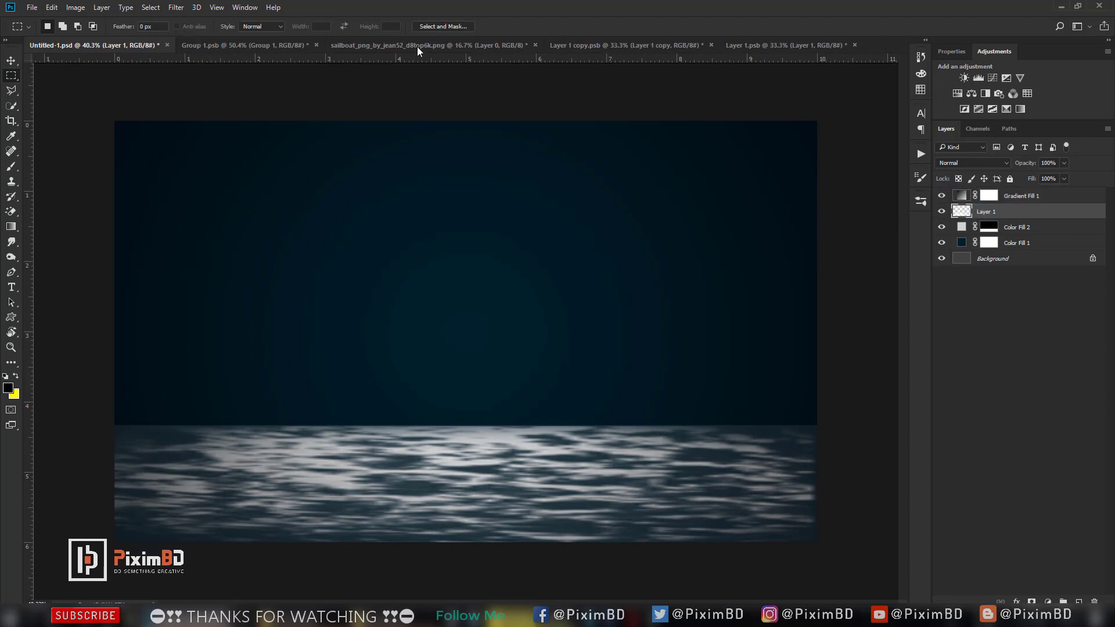
click(385, 46)
click(585, 45)
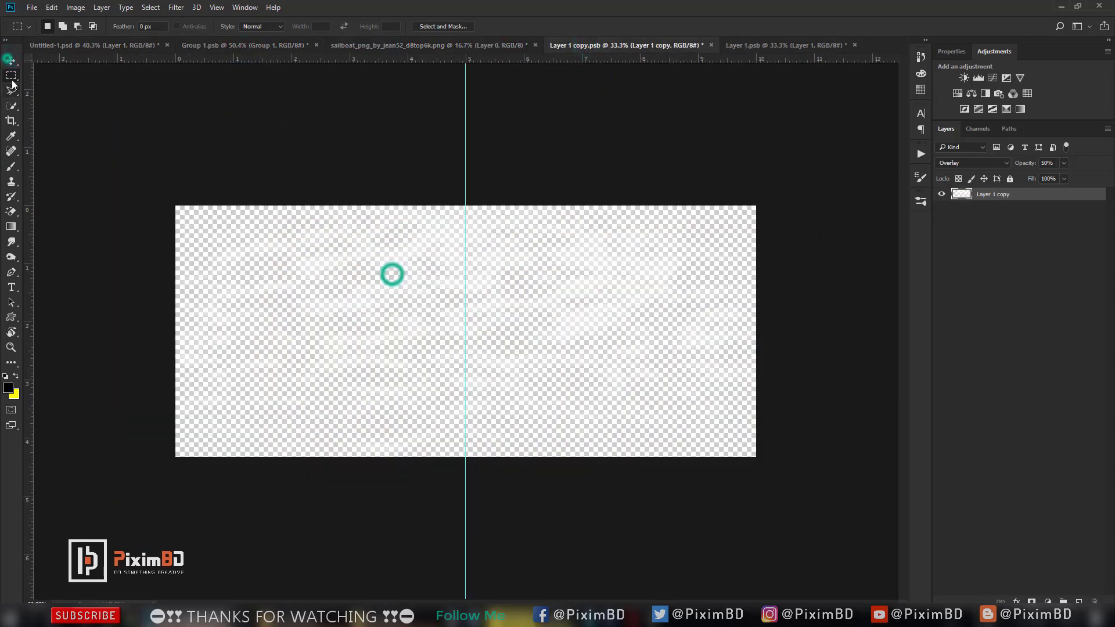
click(11, 60)
drag(252, 175, 516, 250)
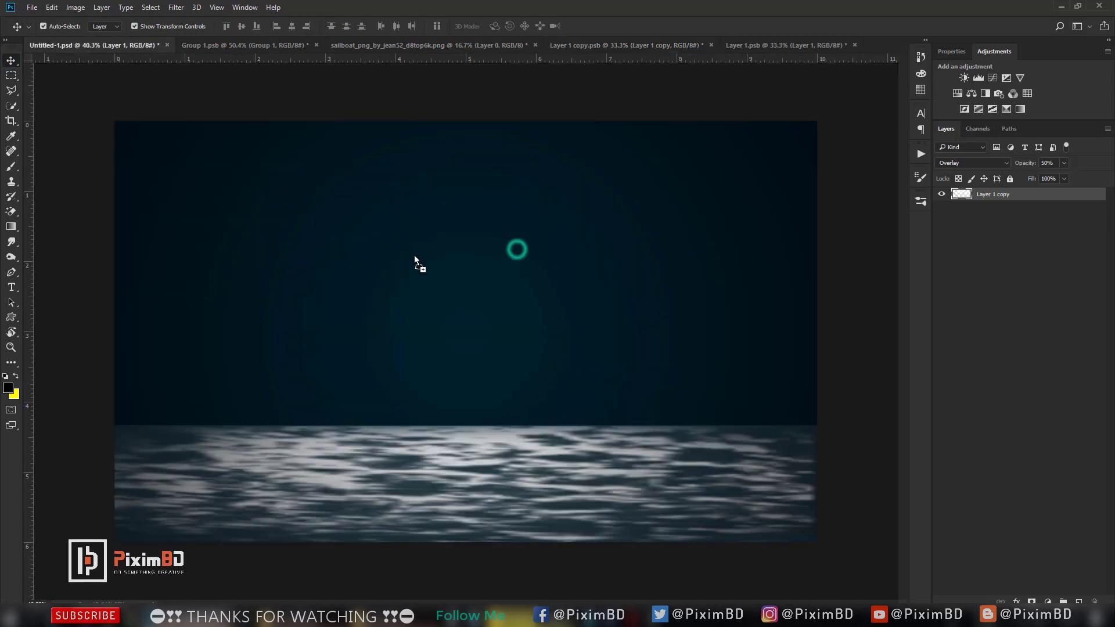
drag(413, 256, 515, 250)
click(516, 250)
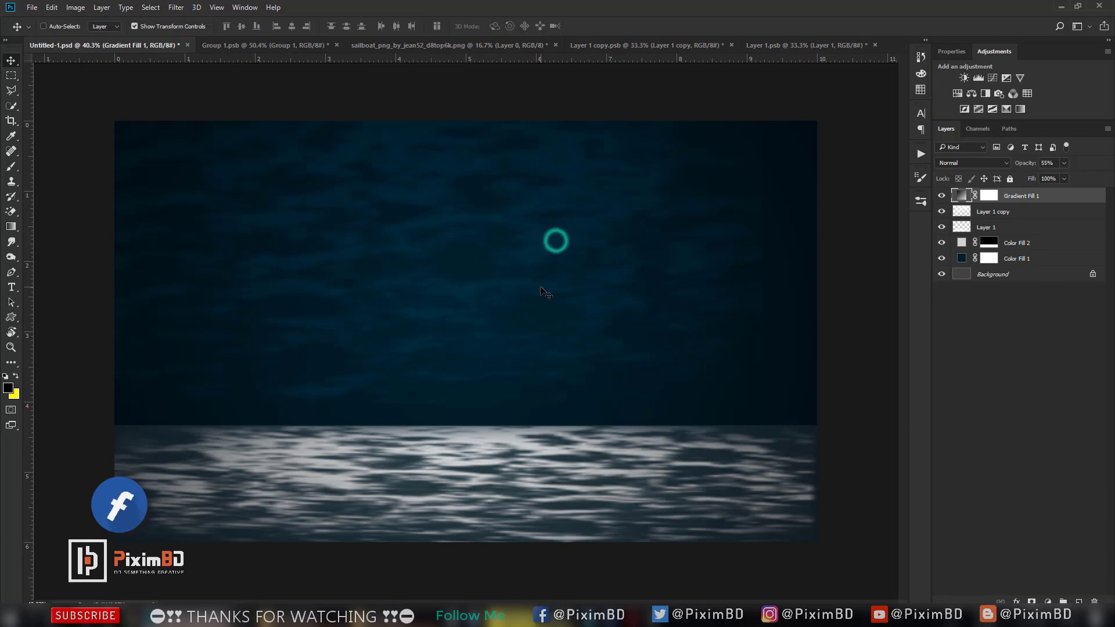
Reposition the Layer 1 copy texture so it fills the full canvas width above the water strip.
click(1008, 210)
key(Return)
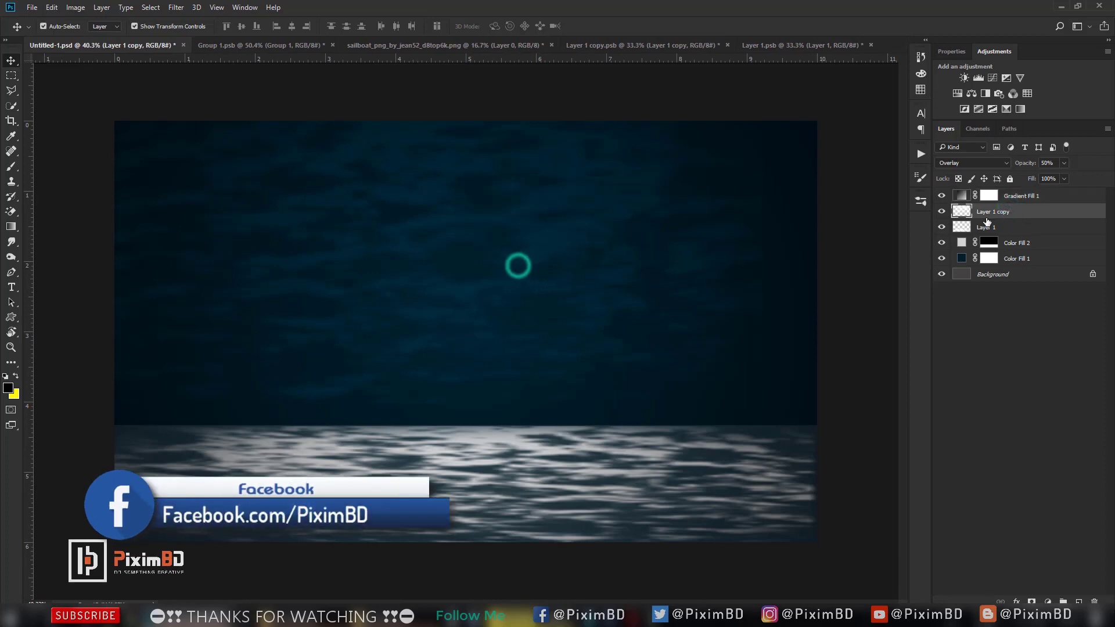
key(ctrl+t)
drag(515, 268, 562, 290)
Apply the texture's transform, then move Layer 1 copy directly below Layer 1 and deselect all layers.
click(1037, 212)
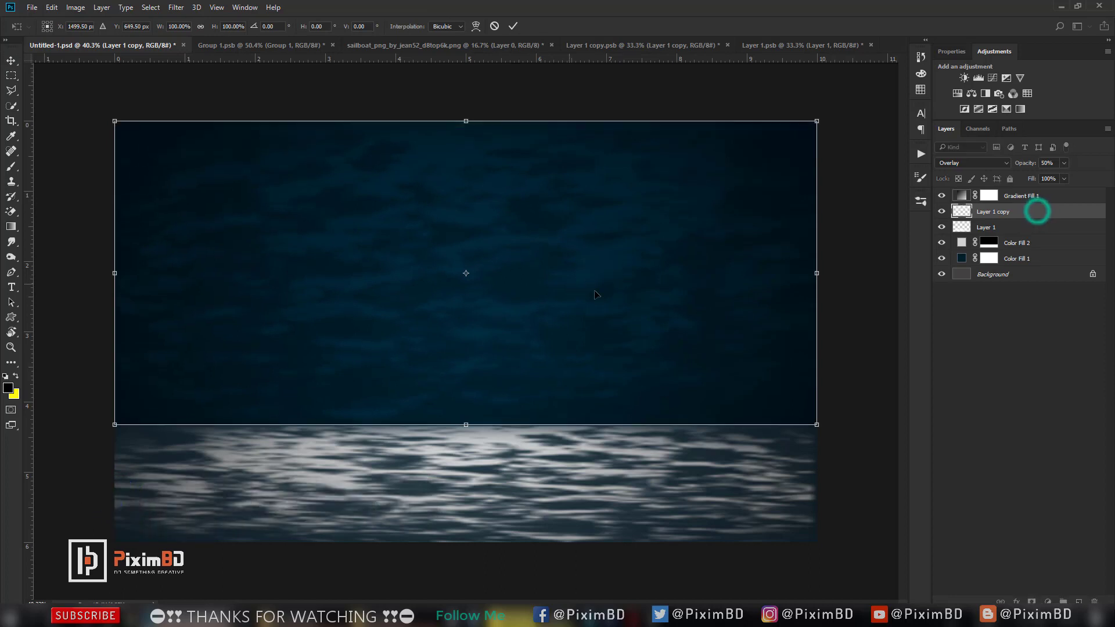
mouse_move(1042, 226)
mouse_down()
mouse_move(1043, 252)
mouse_move(1043, 234)
mouse_up()
click(1015, 476)
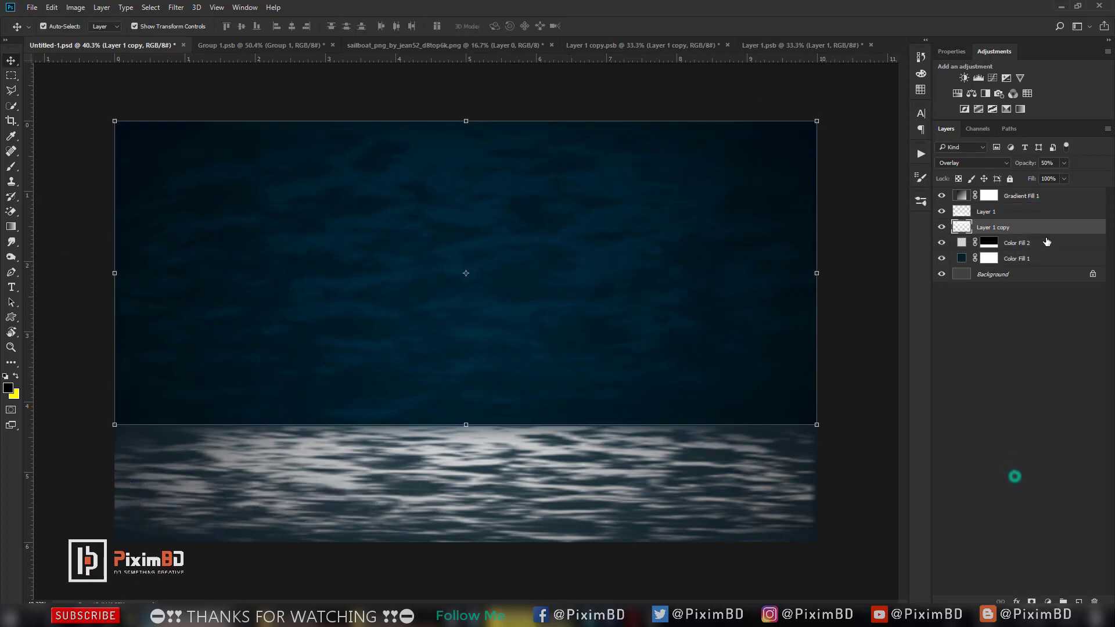
scroll(590, 391, down, 2)
scroll(586, 388, up, 3)
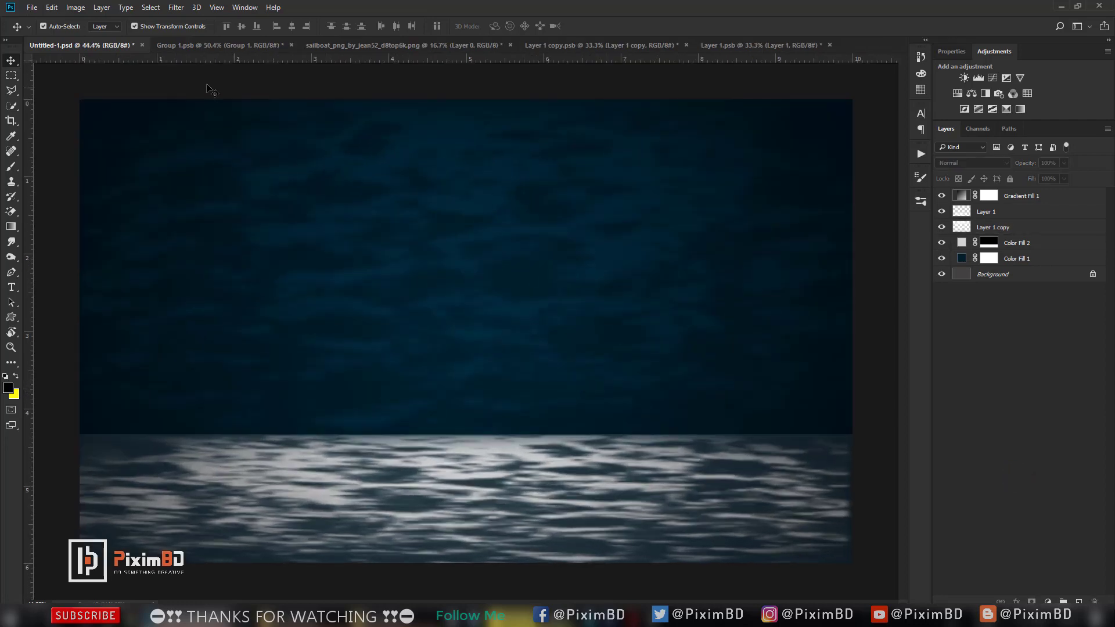
Copy the glowing sun from Group 1.psb into Untitled-1.psd and centre it horizontally, straddling the waterline.
click(232, 51)
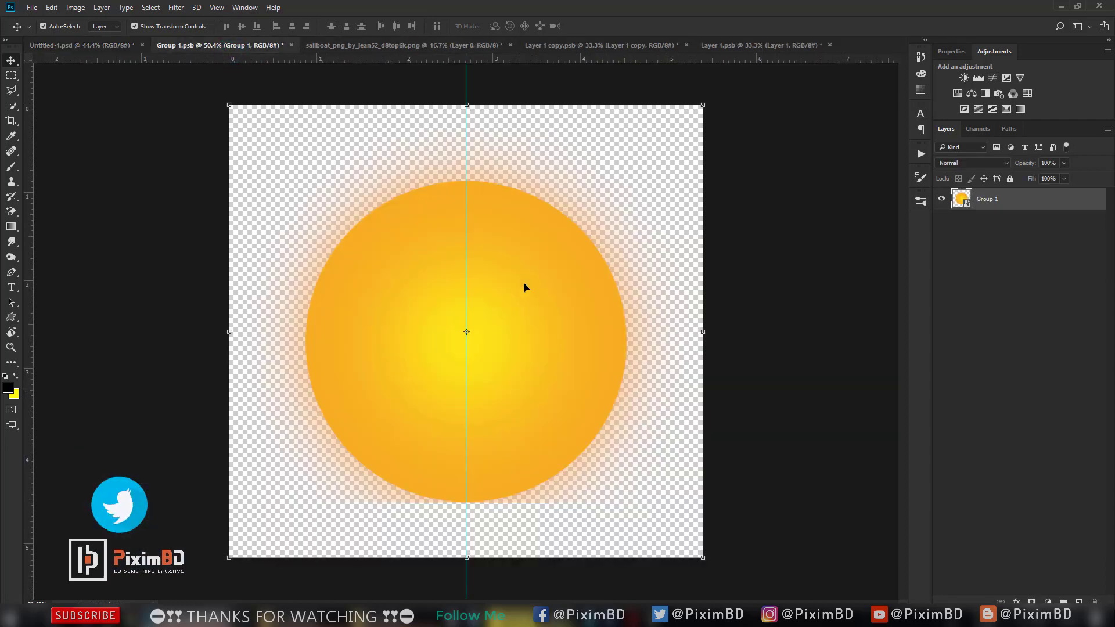
click(411, 301)
drag(412, 304, 530, 423)
Reorder the sun layer so it sits between Layer 1 and Layer 1 copy, then deselect it.
drag(1020, 196, 1029, 247)
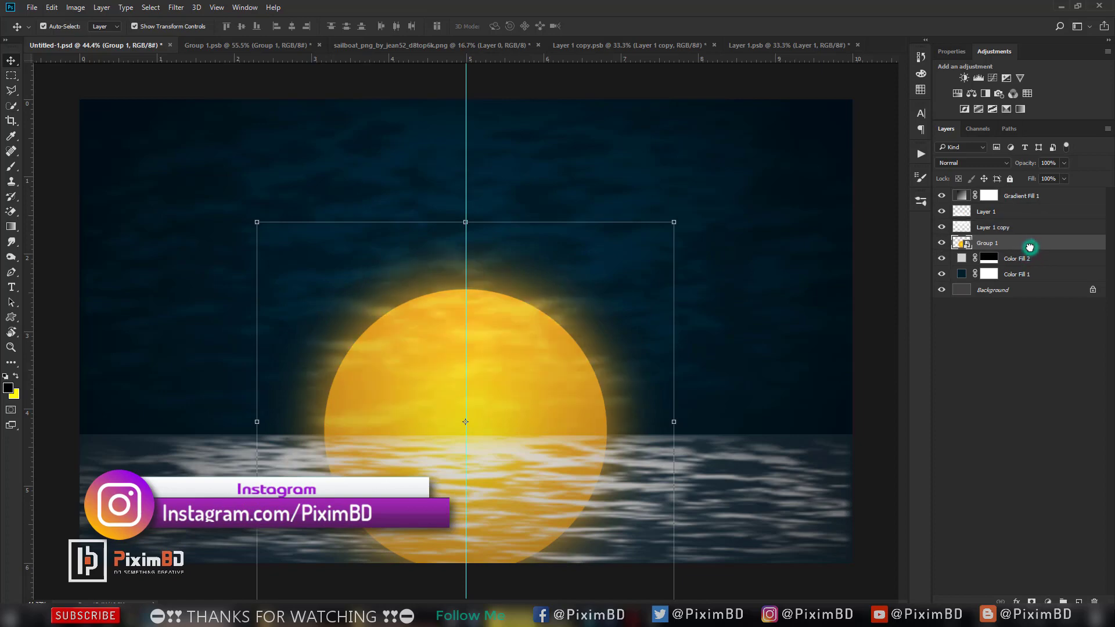
key(ctrl+z)
click(1053, 358)
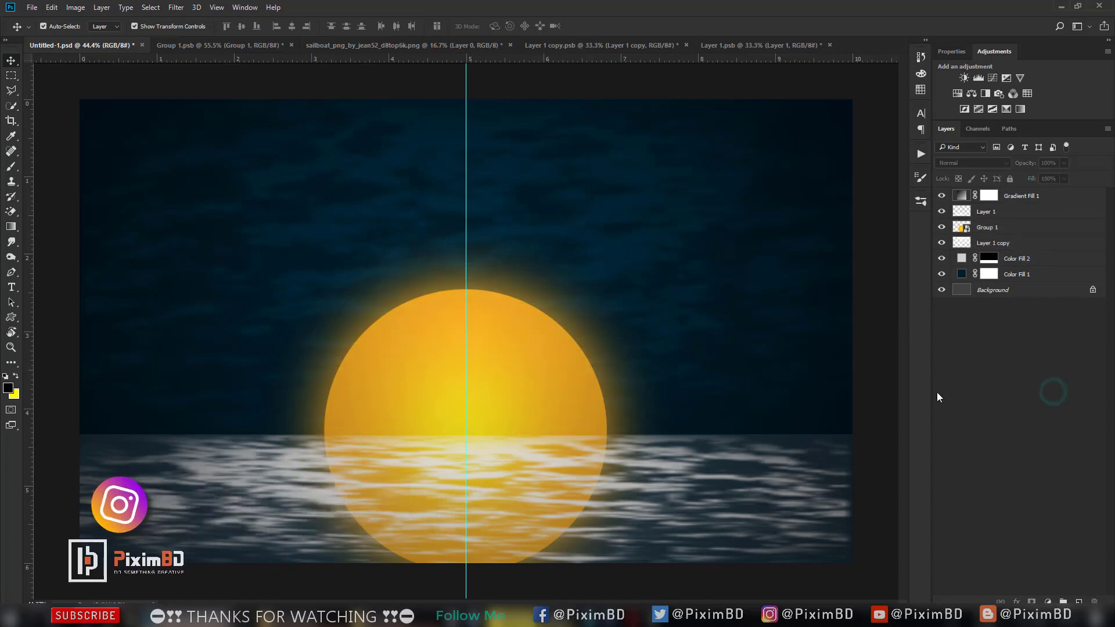
key(ctrl+minus)
scroll(520, 444, up, 5)
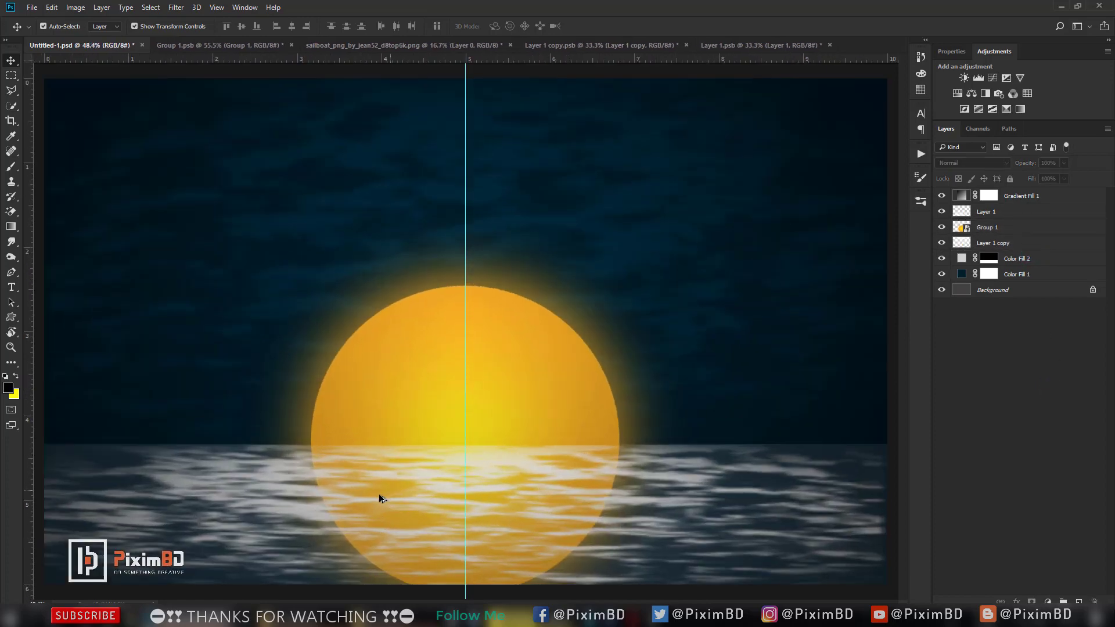
Select the whole water strip, from the waterline to the canvas's bottom edge, with a rectangular marquee.
scroll(375, 500, down, 1)
scroll(369, 507, up, 1)
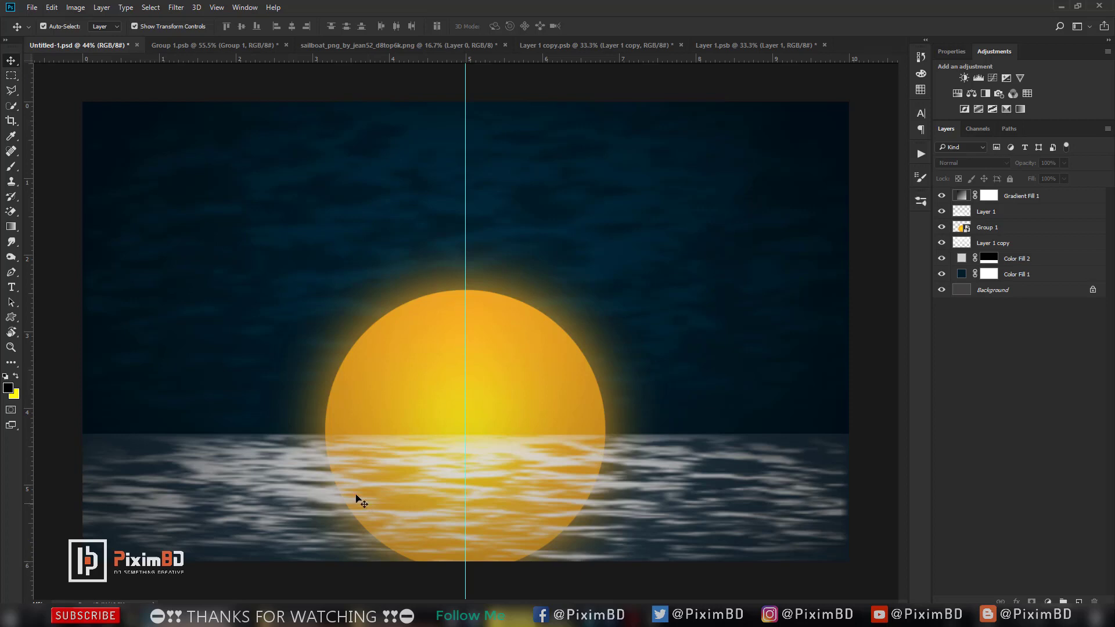
click(11, 76)
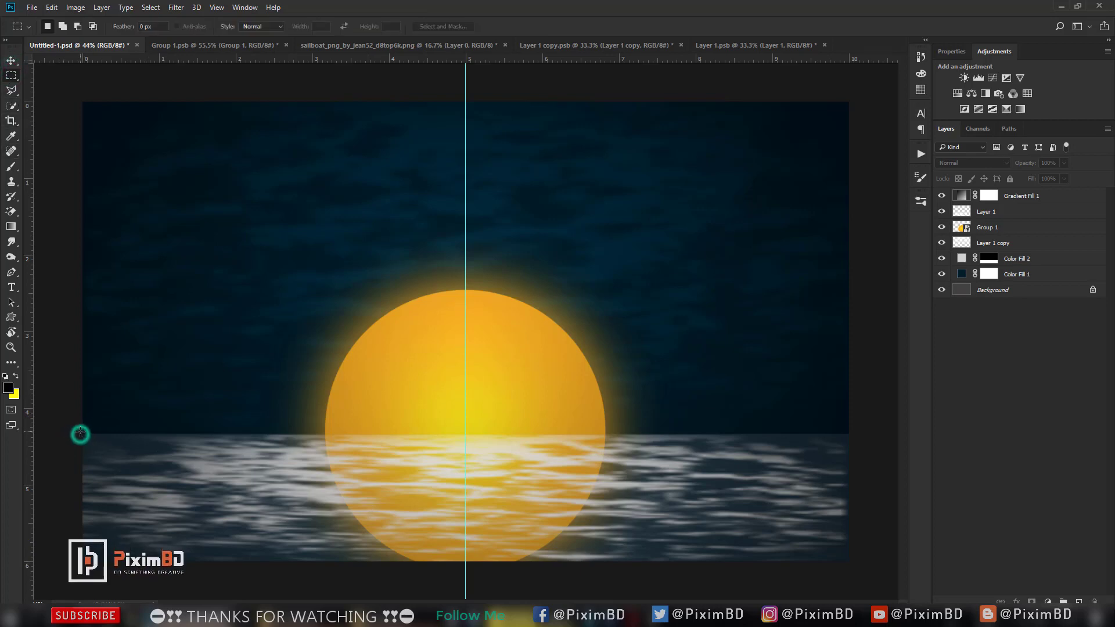
drag(80, 434, 849, 561)
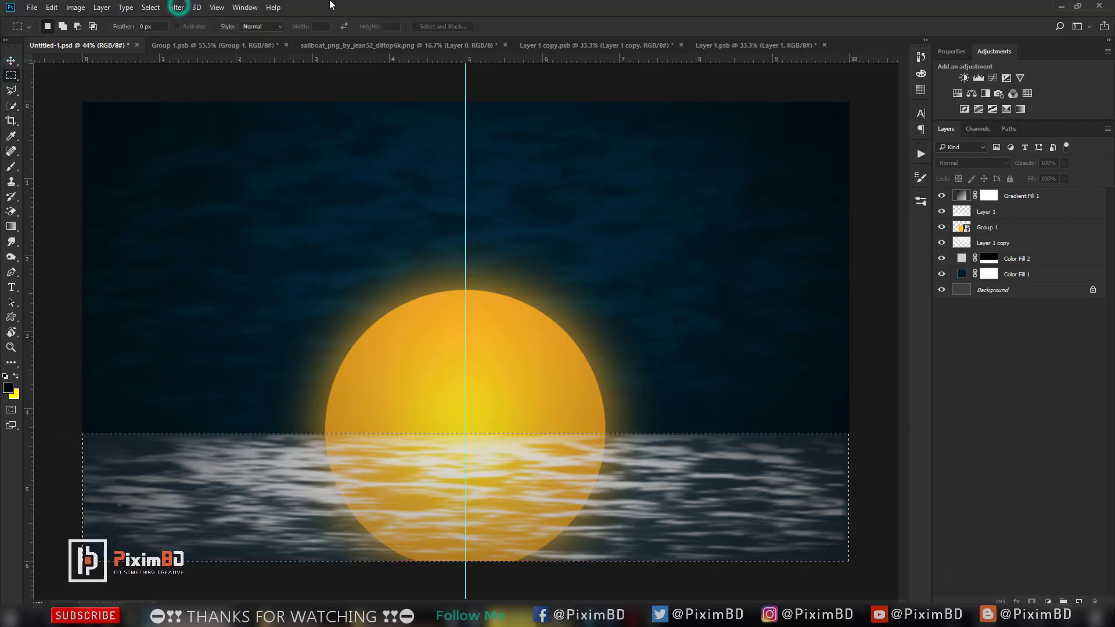
Blur the part of the Group 1 sun inside the marquee with a Gaussian Blur of about 141.7 pixels.
click(185, 8)
click(1057, 219)
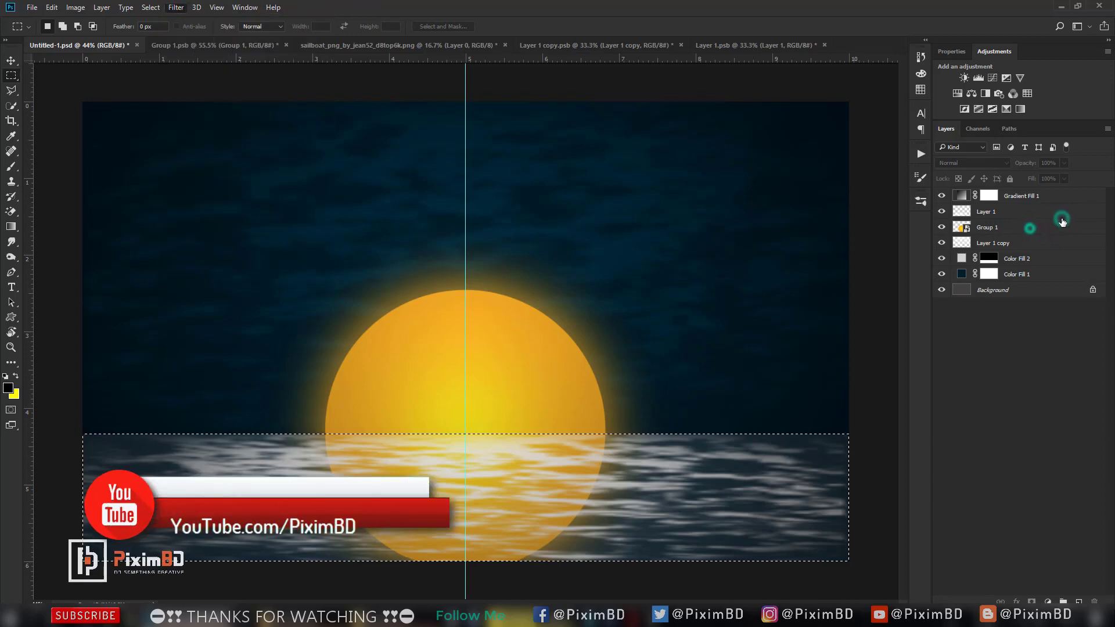
click(1030, 230)
right_click(1030, 231)
click(178, 9)
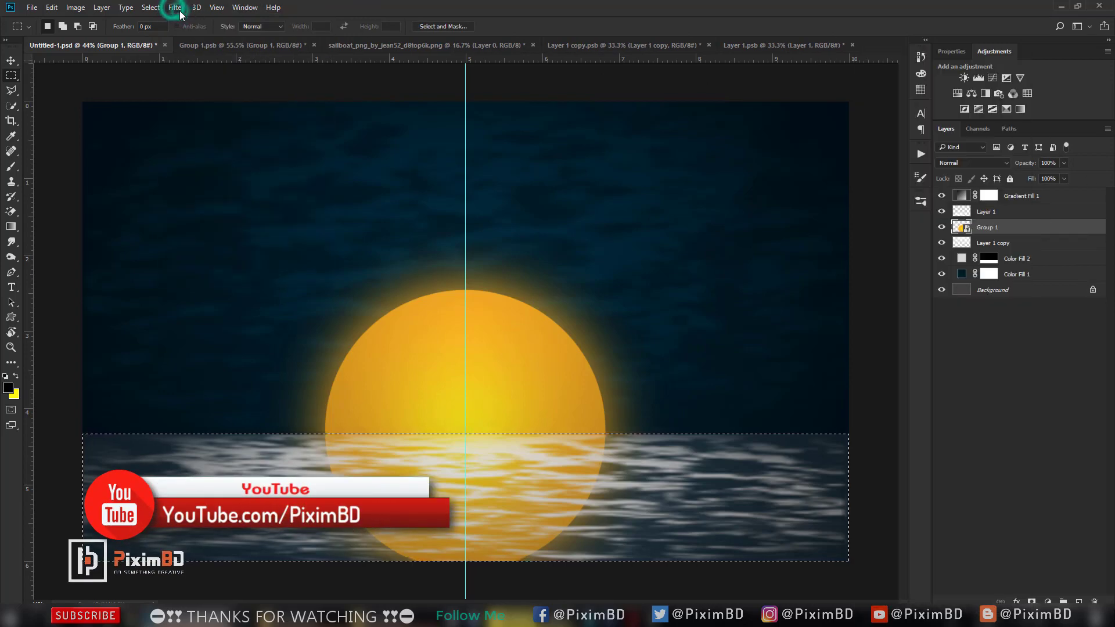
mouse_move(228, 130)
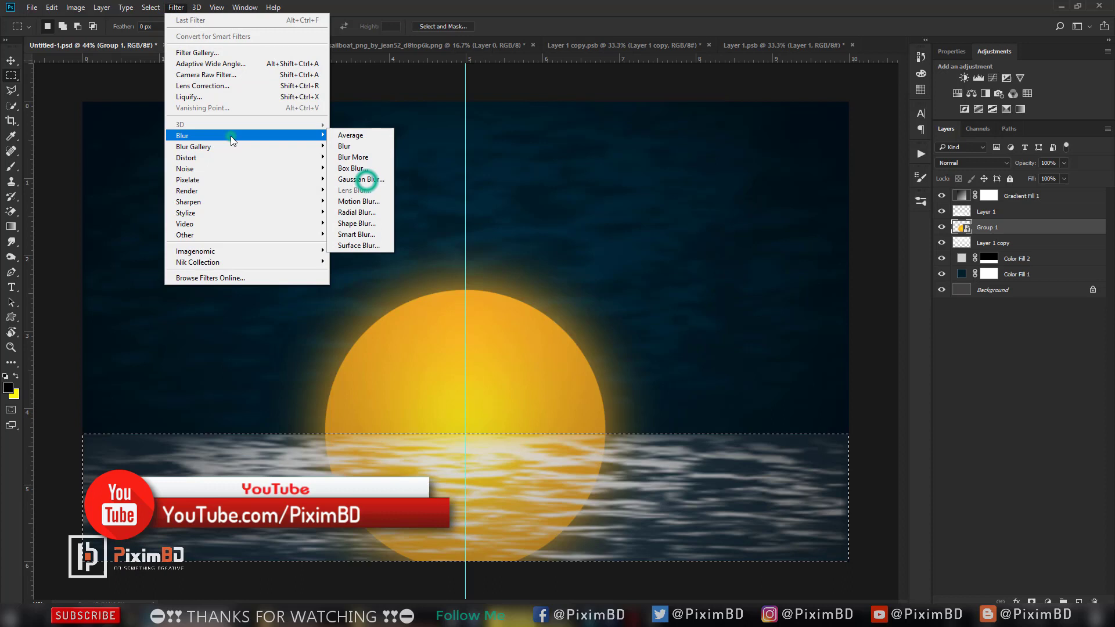
click(364, 181)
drag(964, 307, 974, 309)
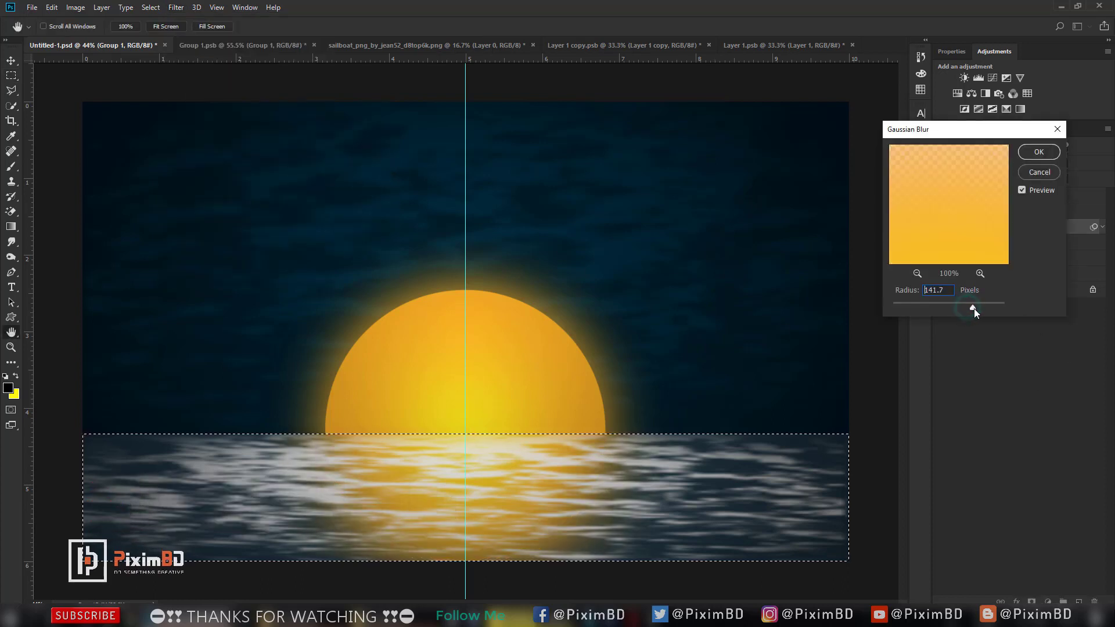
click(1037, 152)
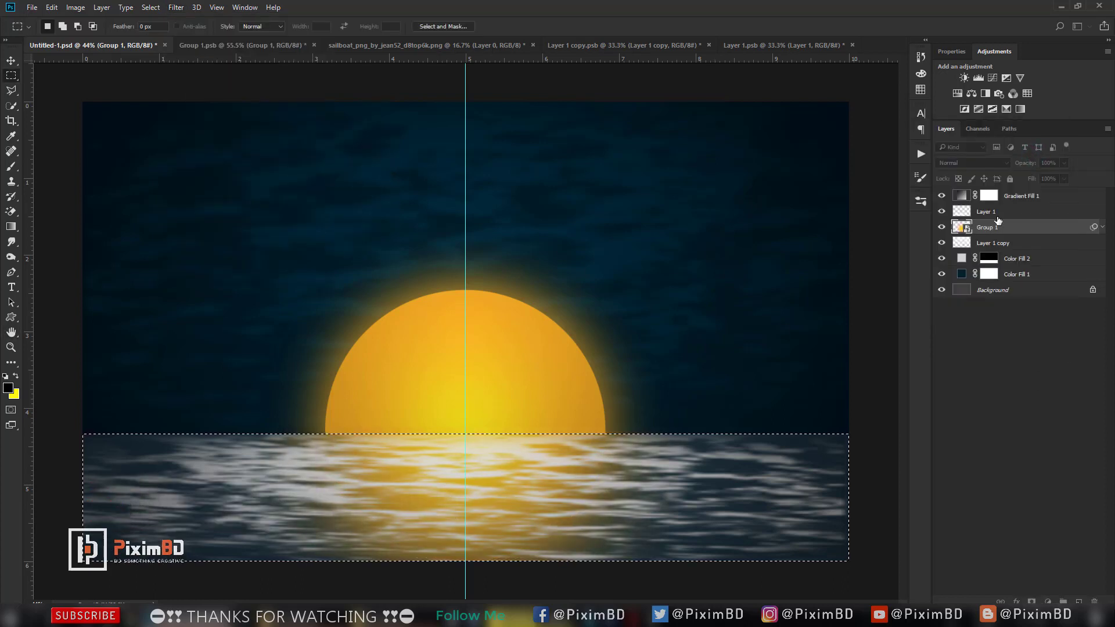
Copy the sun from Group 1.psb into Untitled-1.psd again and align it exactly over the blurred sun, below Layer 1.
click(234, 45)
key(v)
drag(390, 227, 513, 358)
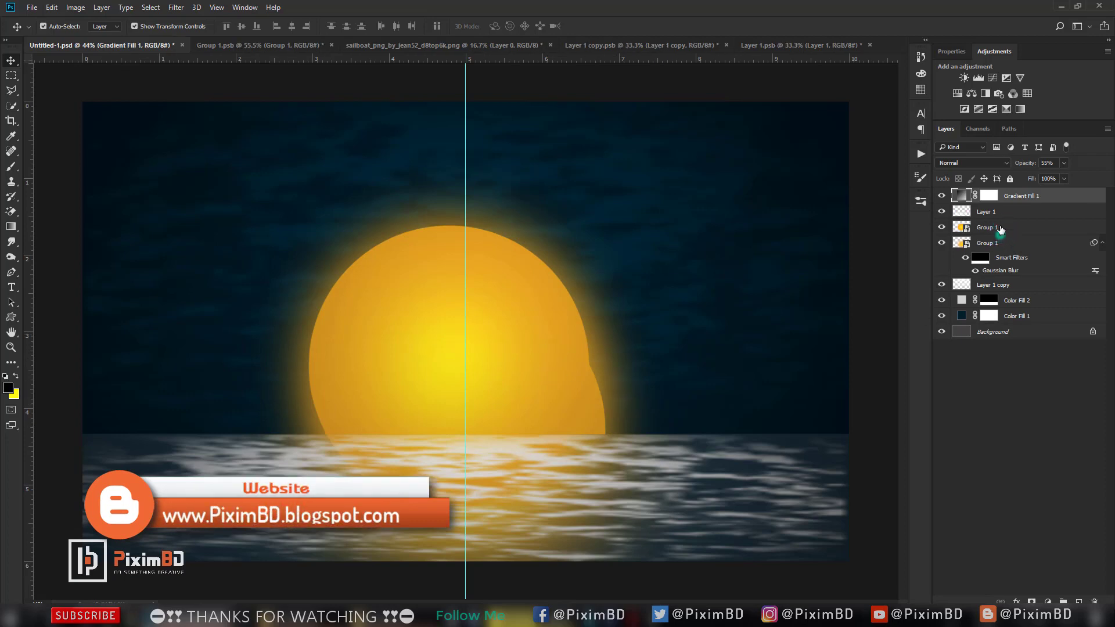
click(1001, 230)
drag(516, 312, 537, 374)
Set the upper Group 1 sun layer's blend mode to Vivid Light and its opacity to 75%.
click(968, 163)
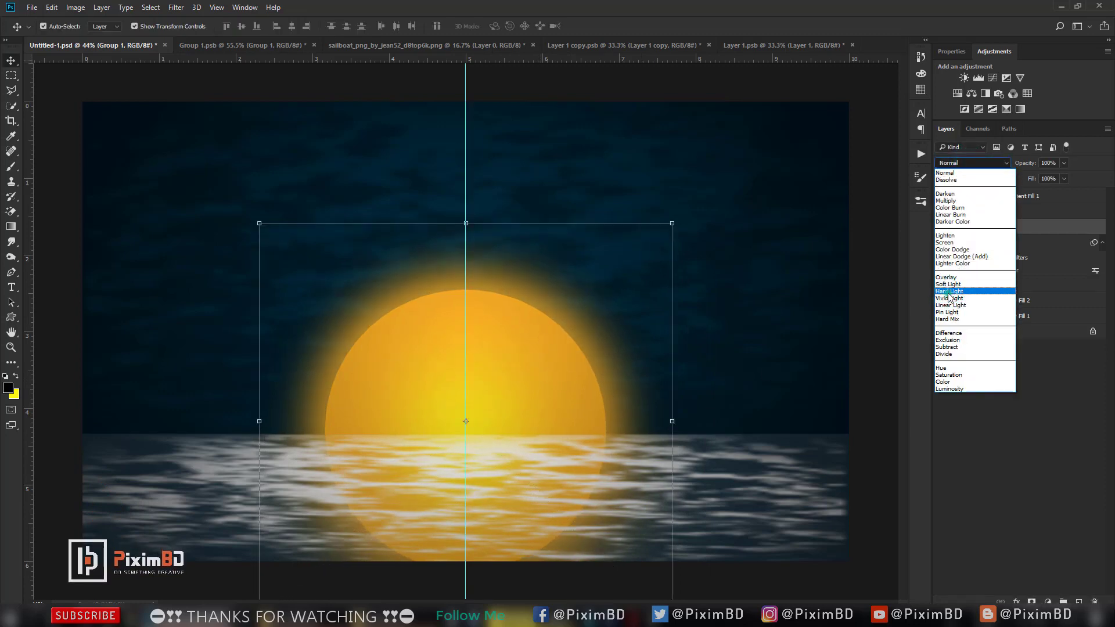
click(950, 291)
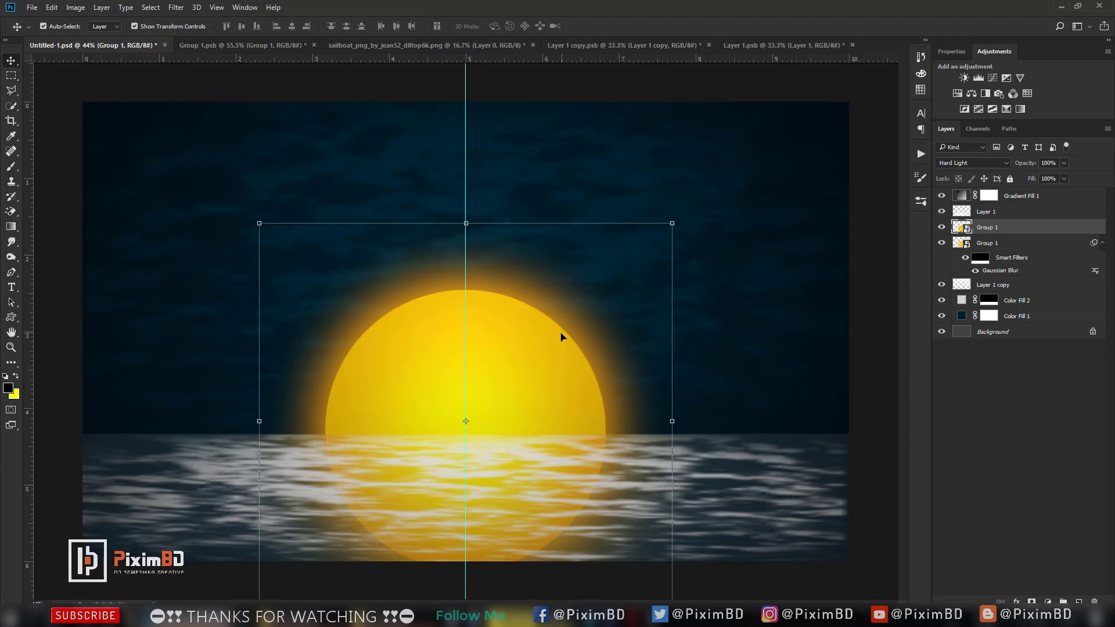
click(965, 162)
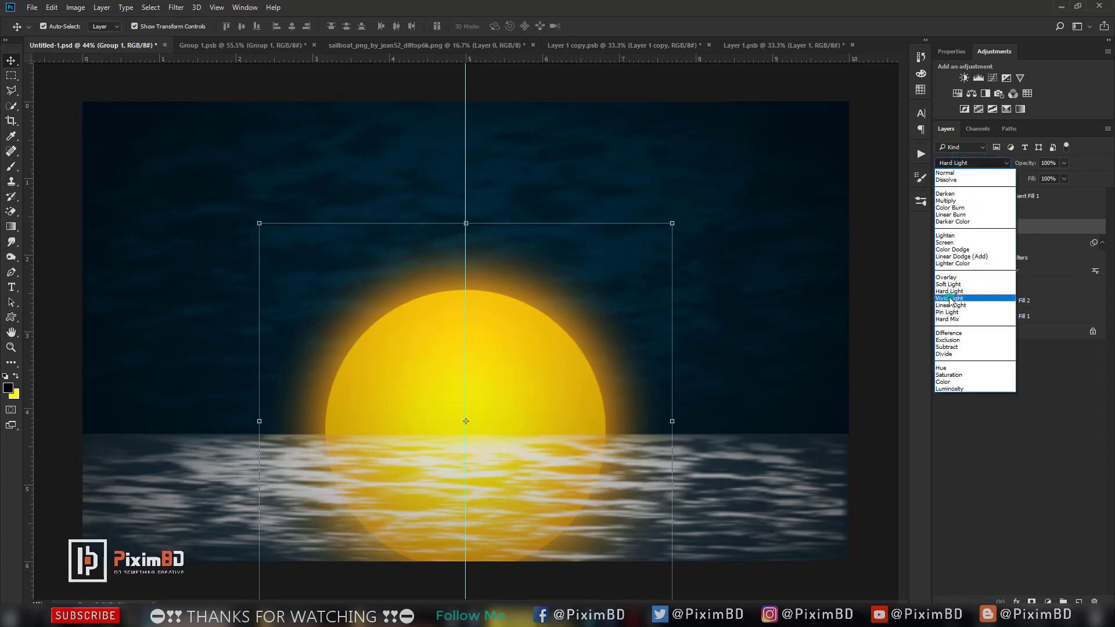
click(949, 300)
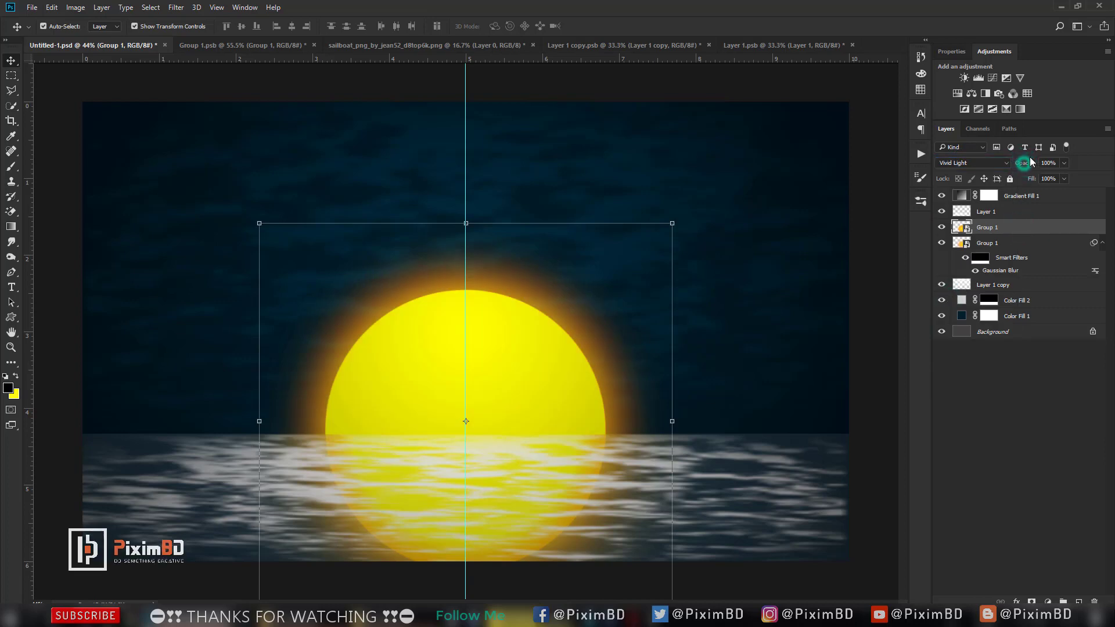
drag(1024, 163, 1018, 166)
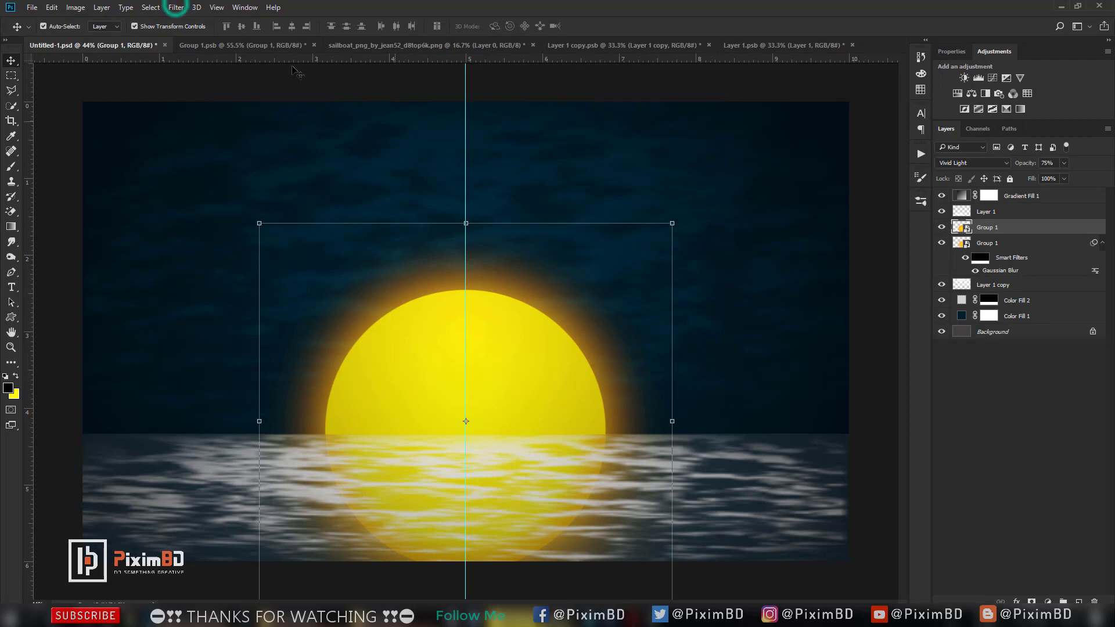
Marquee the water area around the upper sun's submerged half and reapply the last Gaussian Blur to that part.
click(170, 7)
click(175, 7)
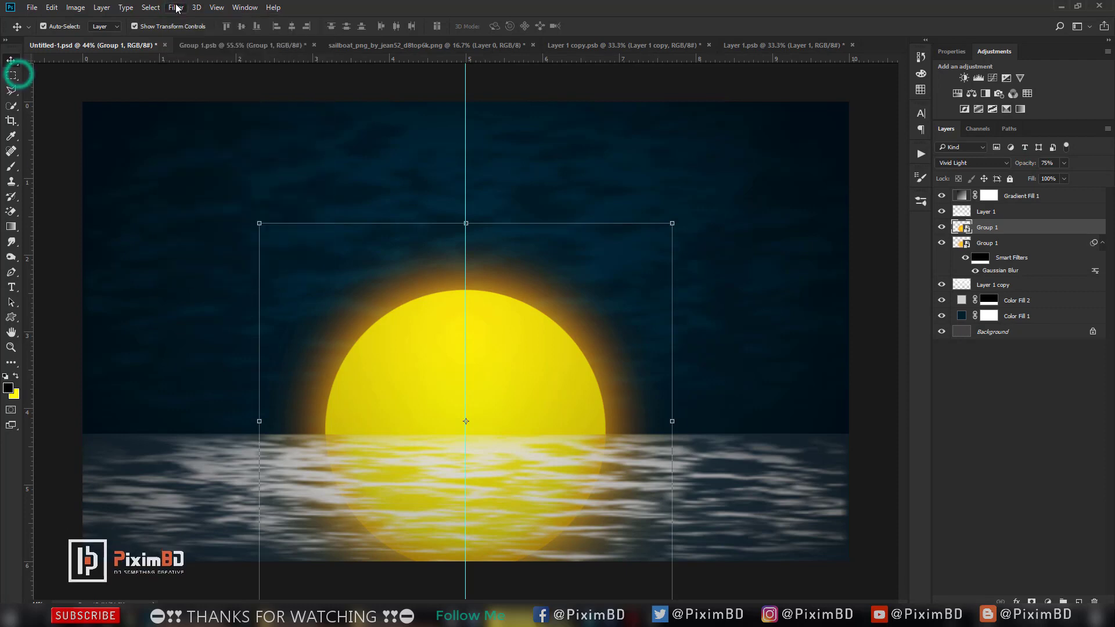
click(20, 76)
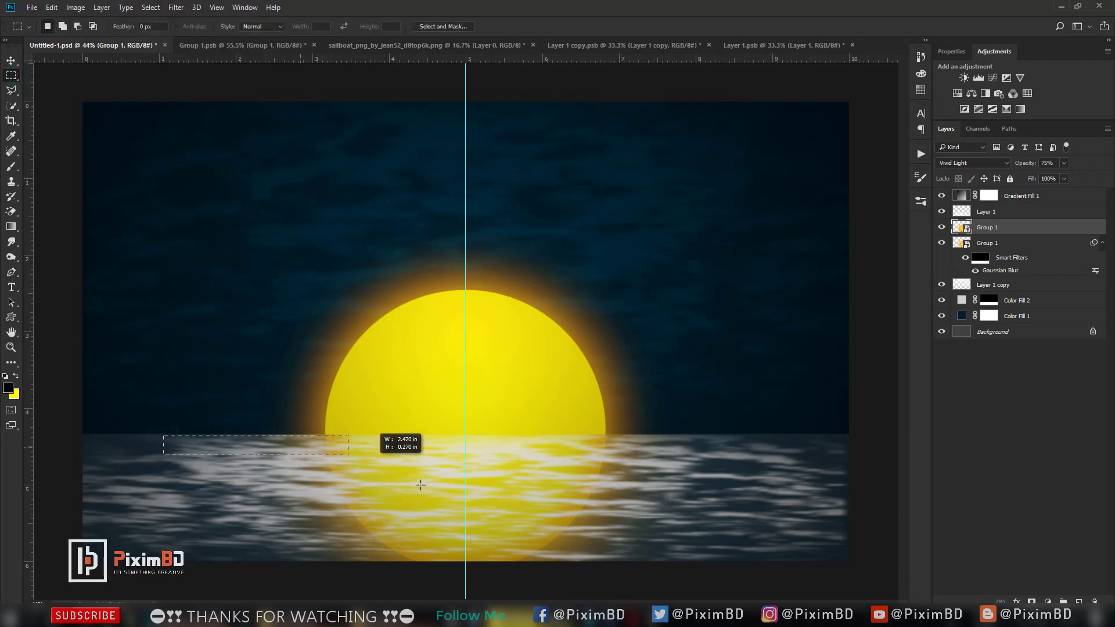
drag(420, 485, 748, 560)
click(176, 7)
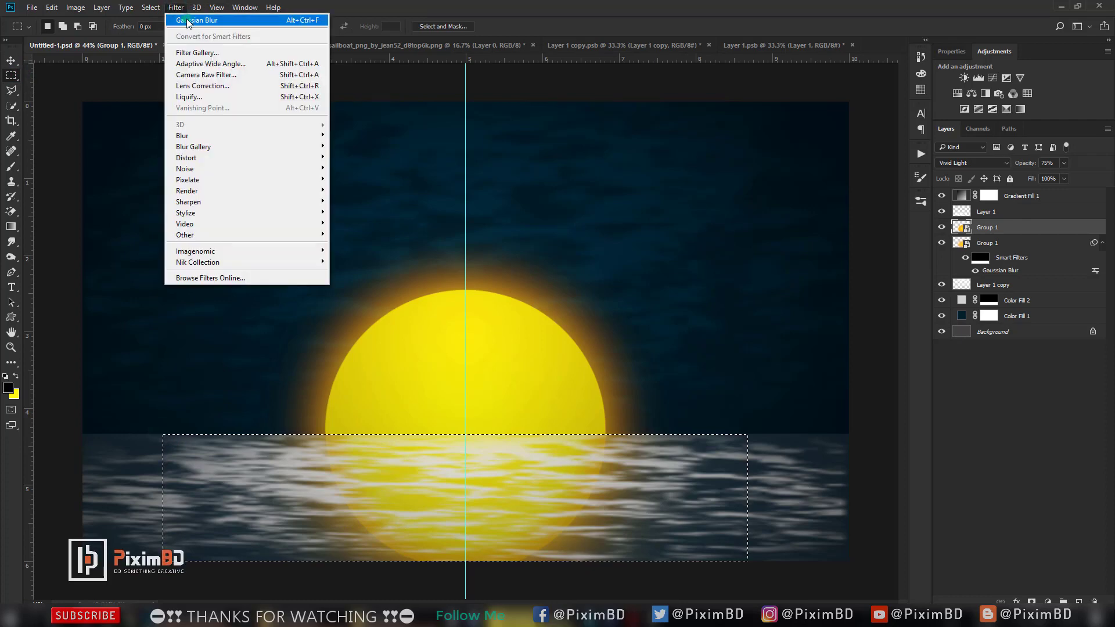
click(187, 20)
key(Return)
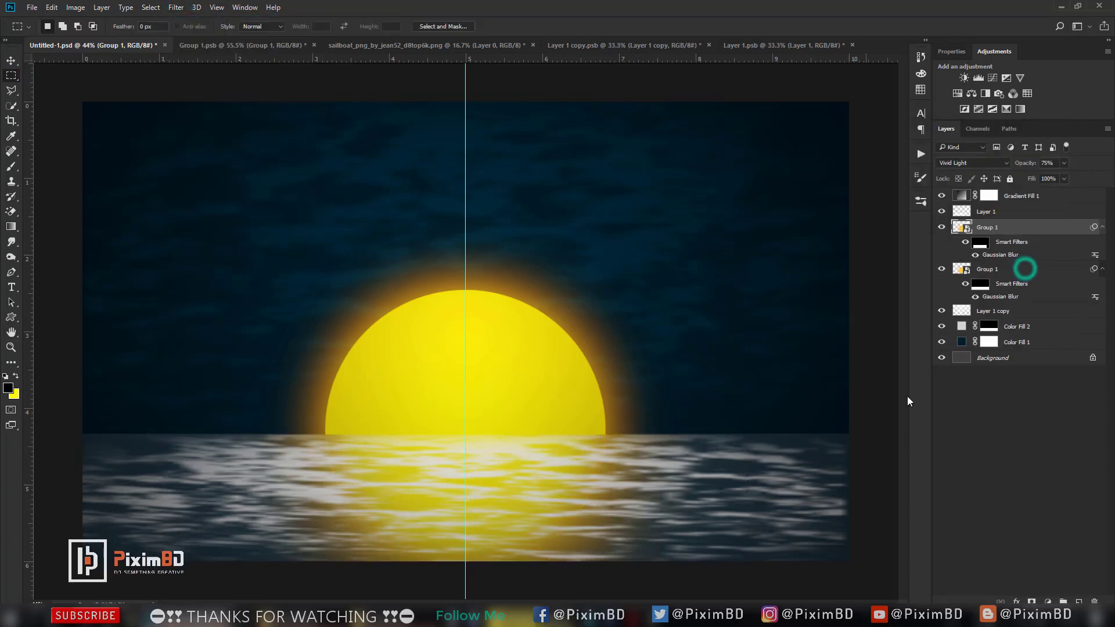
Try a different opacity on the lower Group 1 layer, and toggle the upper Group 1 layer's visibility to compare.
click(1028, 266)
drag(1024, 166, 1111, 166)
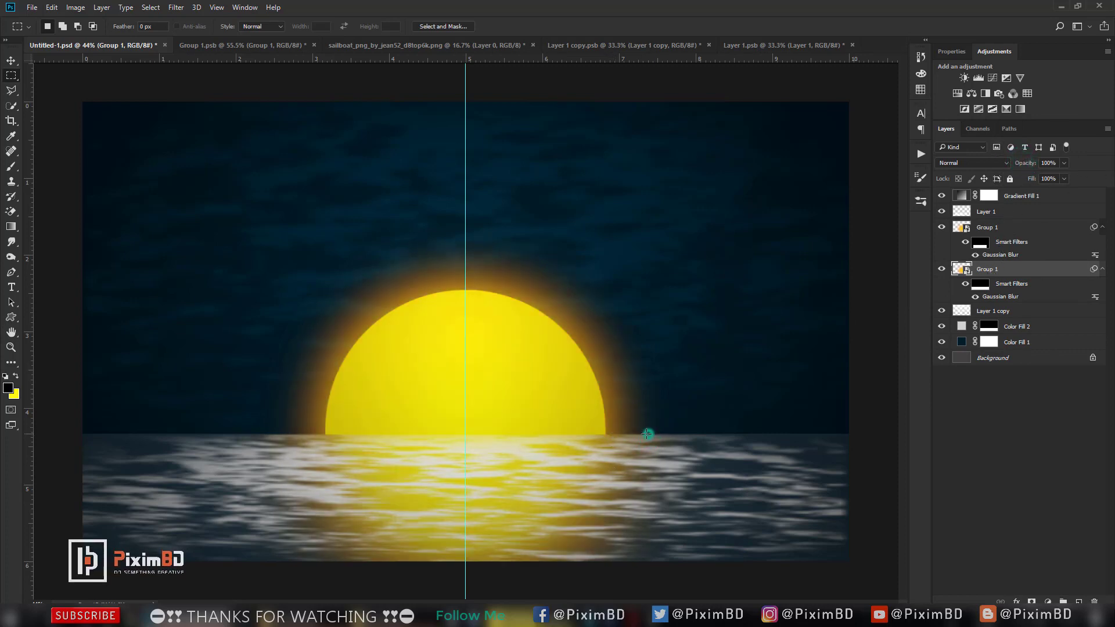
drag(217, 522, 42, 573)
click(1026, 164)
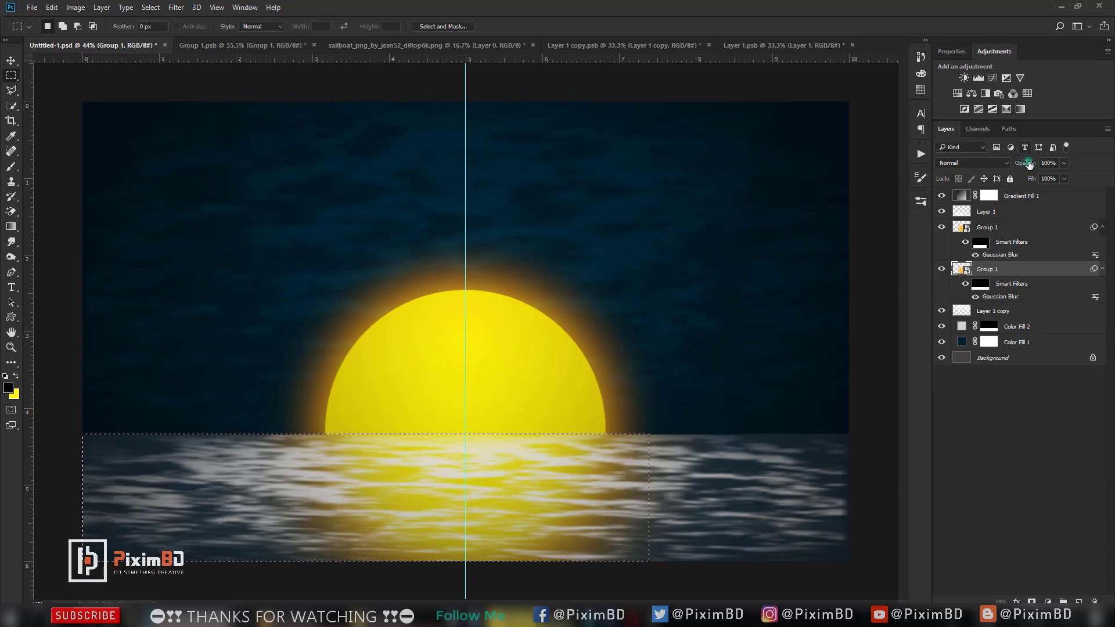
mouse_move(1027, 165)
mouse_down()
mouse_move(1018, 163)
mouse_move(1043, 163)
mouse_up()
click(1006, 225)
click(941, 227)
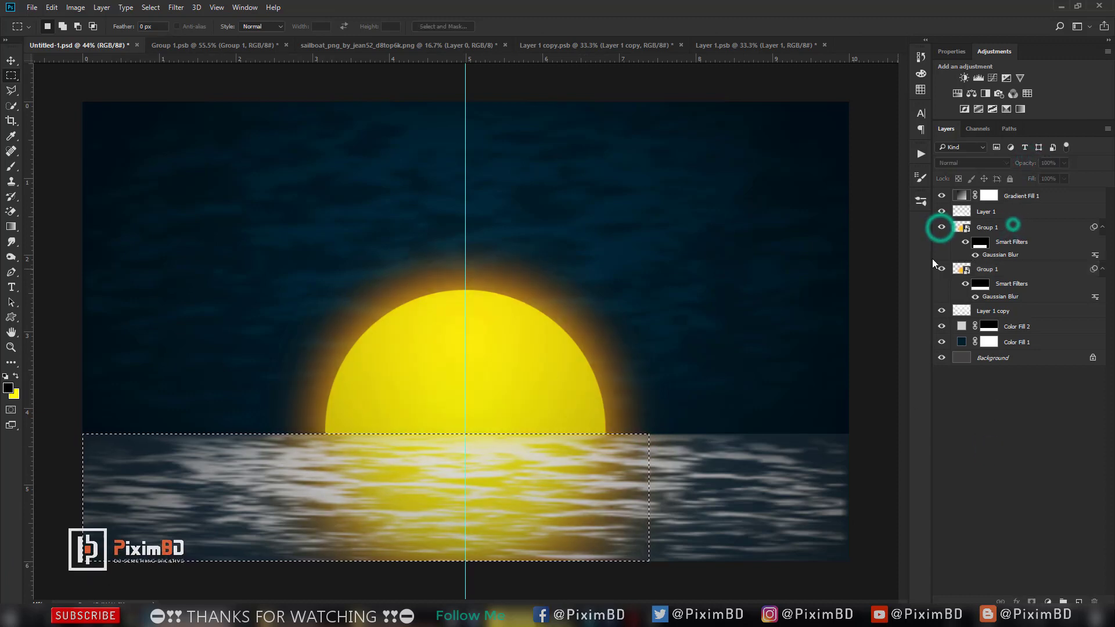
click(941, 227)
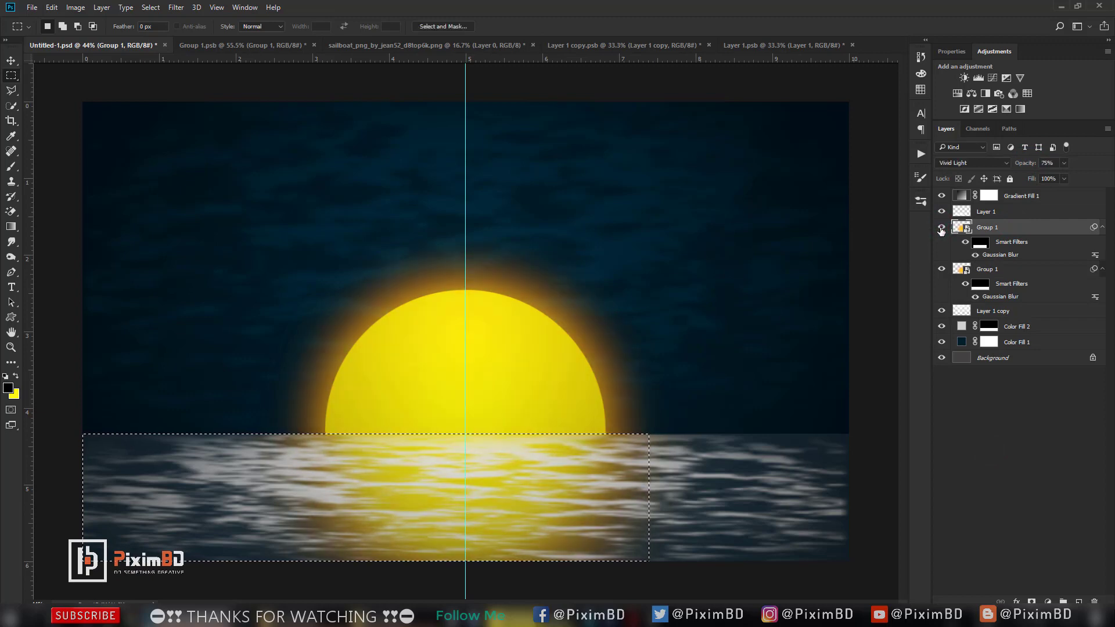
Clear the marquee selection over the water and set the upper Group 1 layer's opacity to 100%.
click(590, 289)
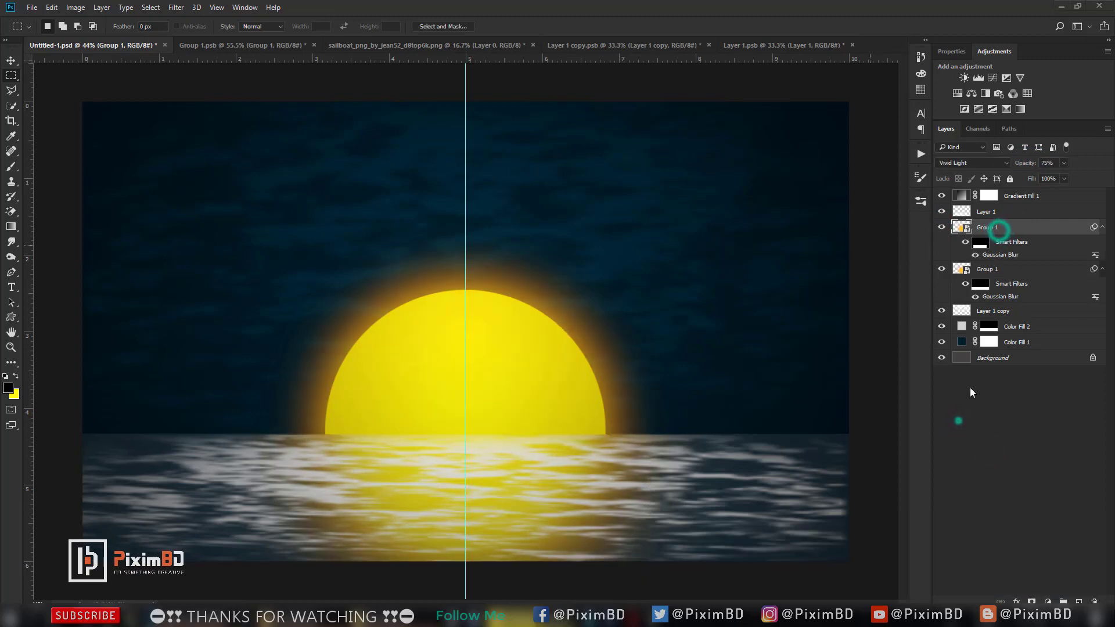
key(ctrl+shift+d)
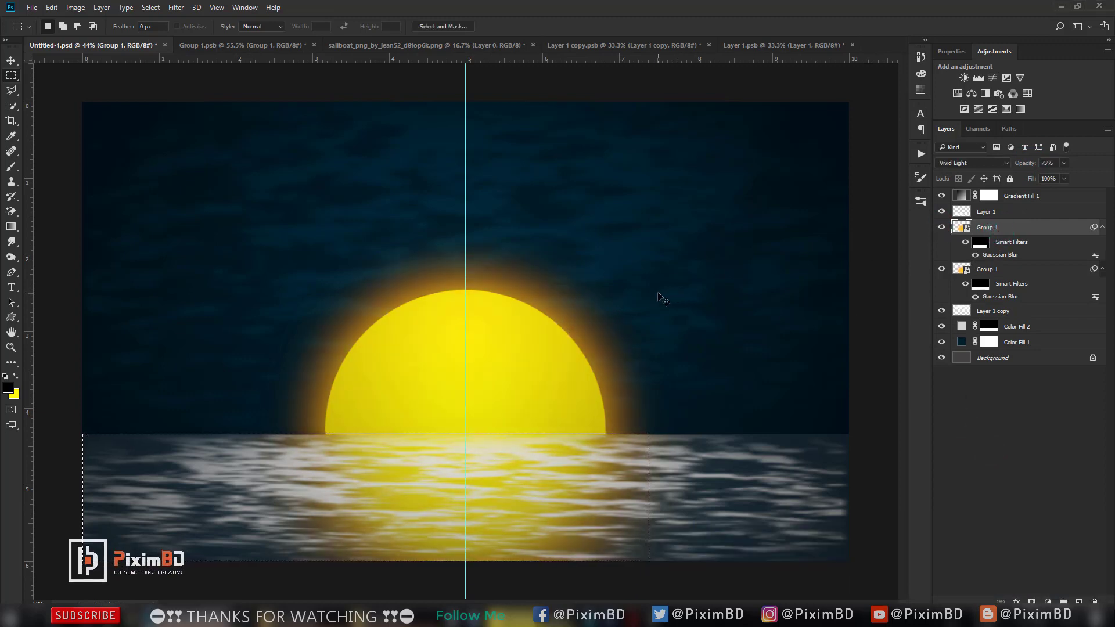
right_click(639, 297)
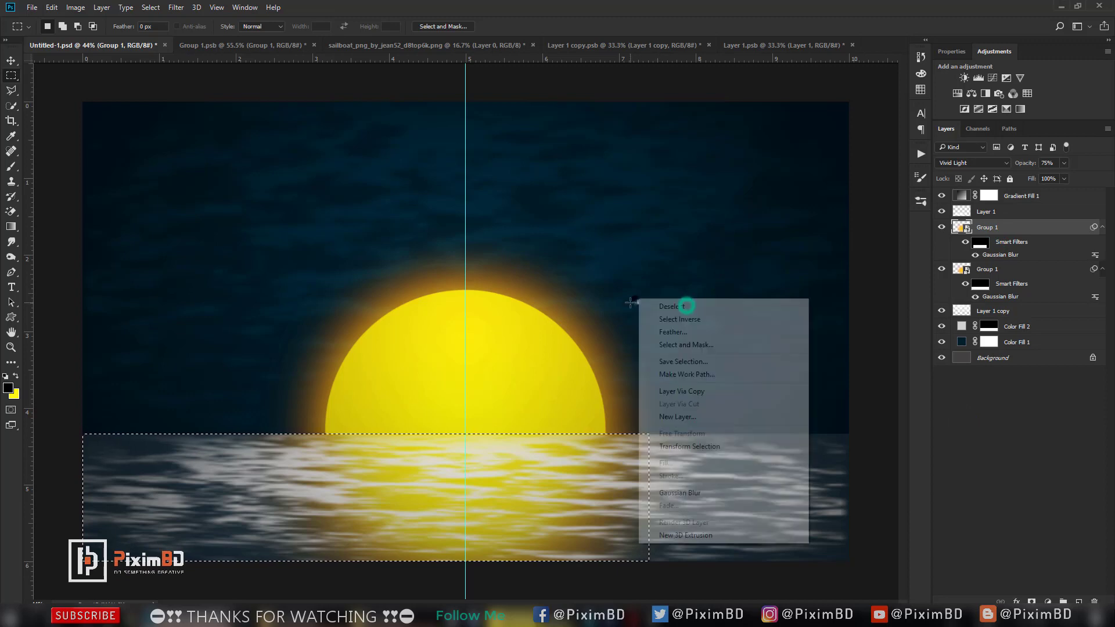
click(685, 304)
click(941, 227)
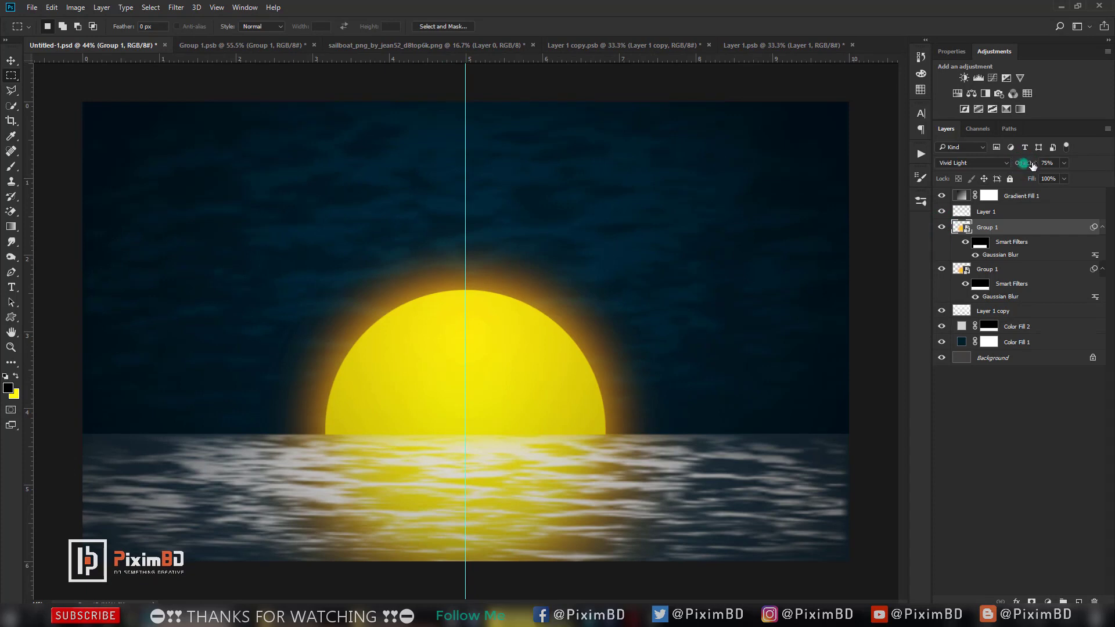
drag(1033, 165, 1048, 165)
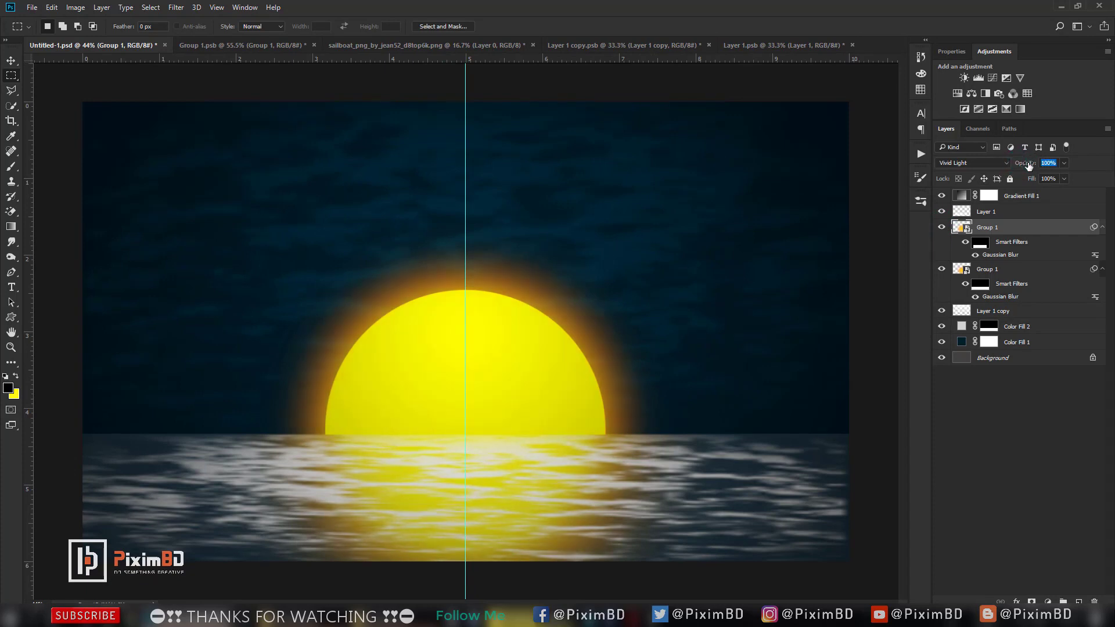
click(1022, 196)
click(1045, 602)
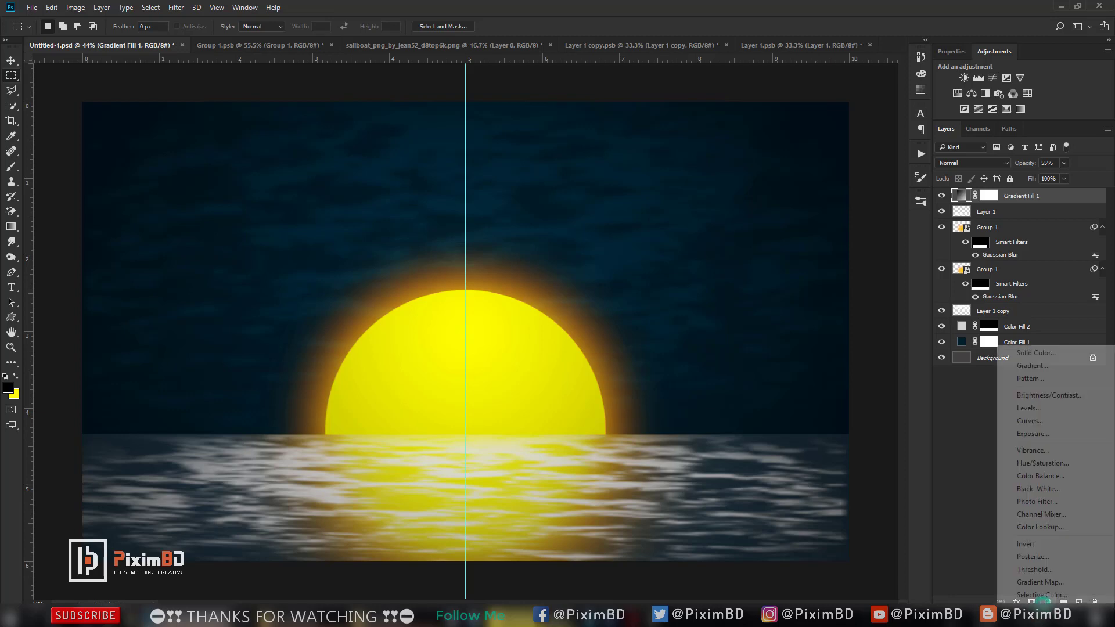
click(1084, 358)
click(767, 235)
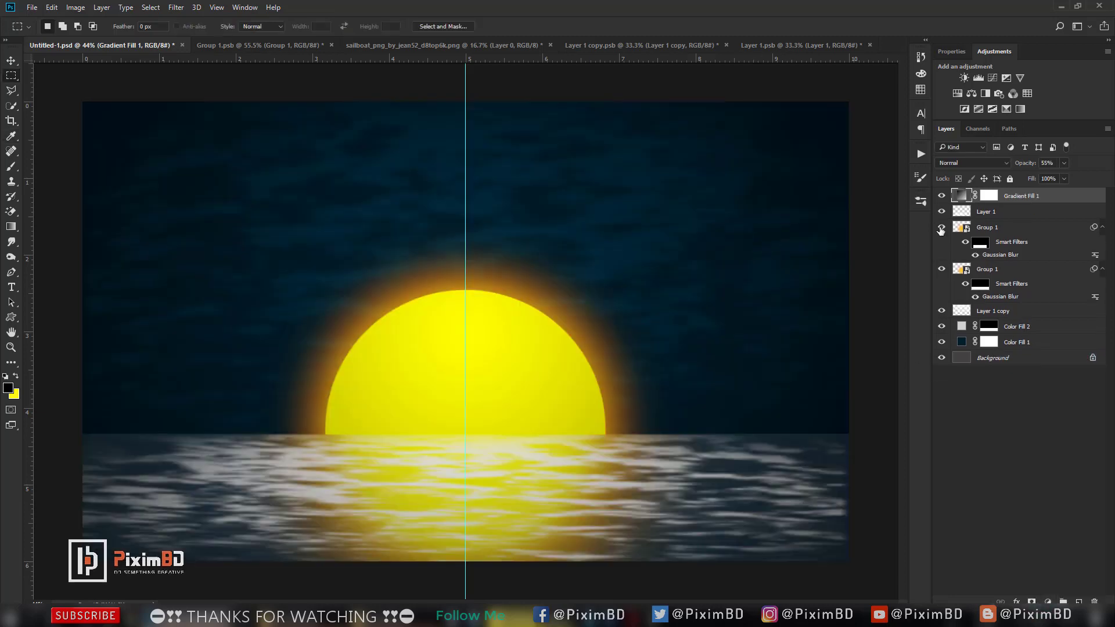
Activate the Gradient tool and set the foreground colour to the dark blue sampled from the night sky.
click(11, 227)
click(11, 230)
click(8, 388)
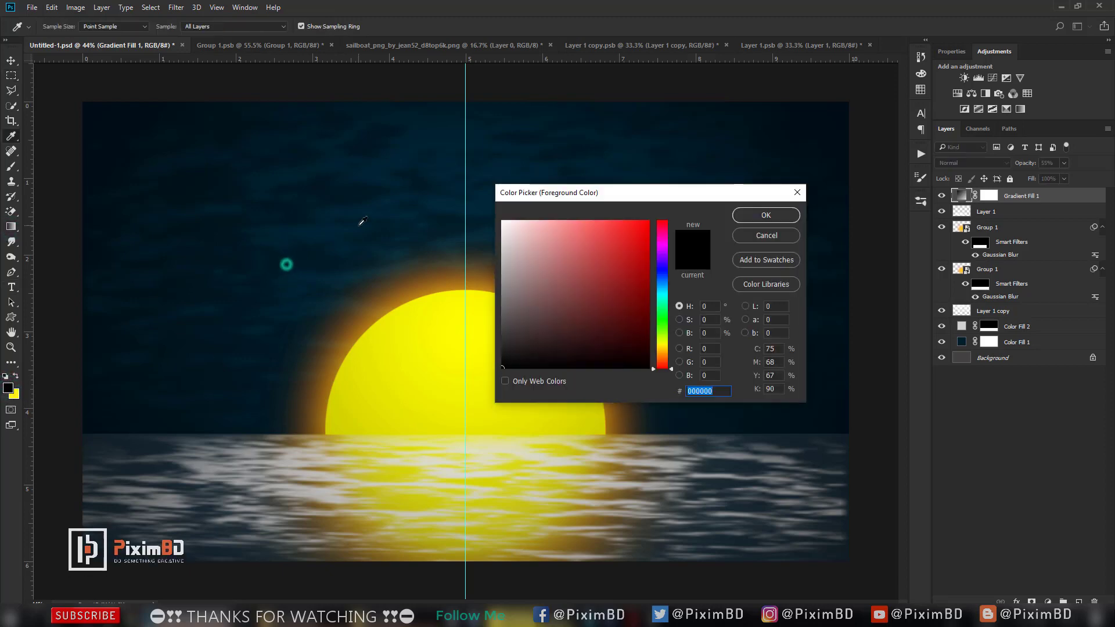
click(286, 261)
click(753, 216)
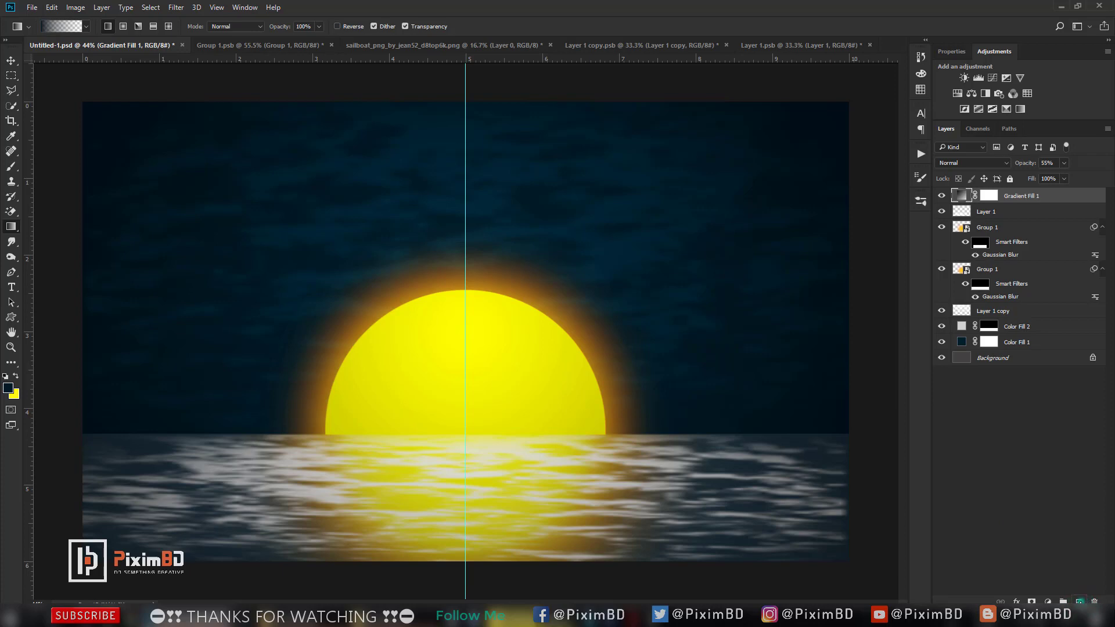
On a new layer, draw a linear dark-blue-to-transparent gradient upward from the canvas's bottom edge and set the layer's opacity to 76%.
click(1080, 602)
drag(465, 575, 463, 519)
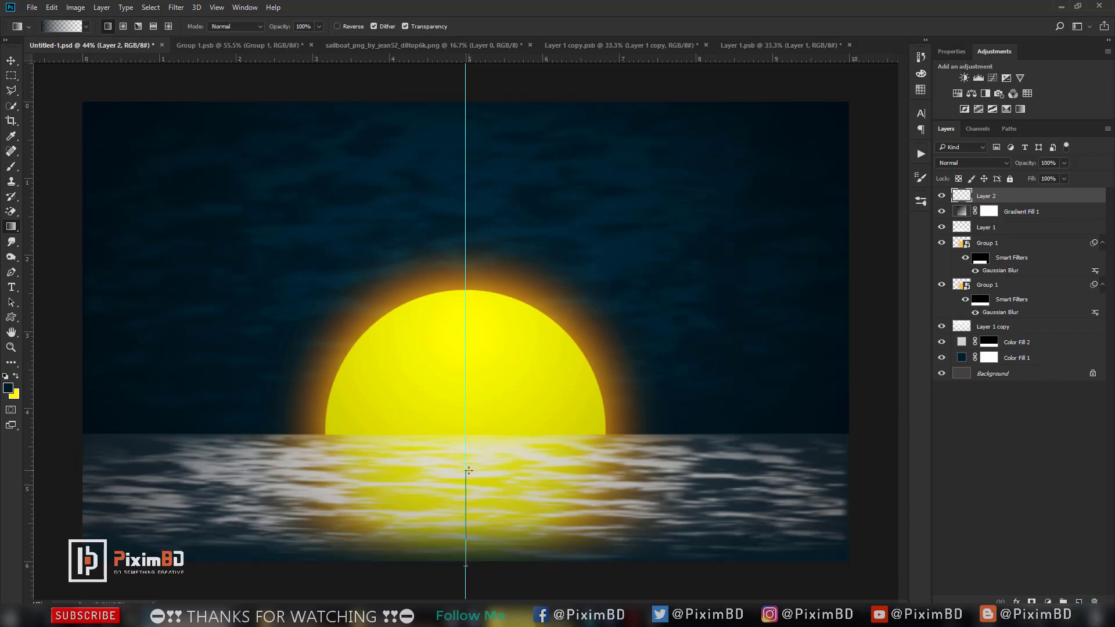
drag(1026, 165, 1025, 168)
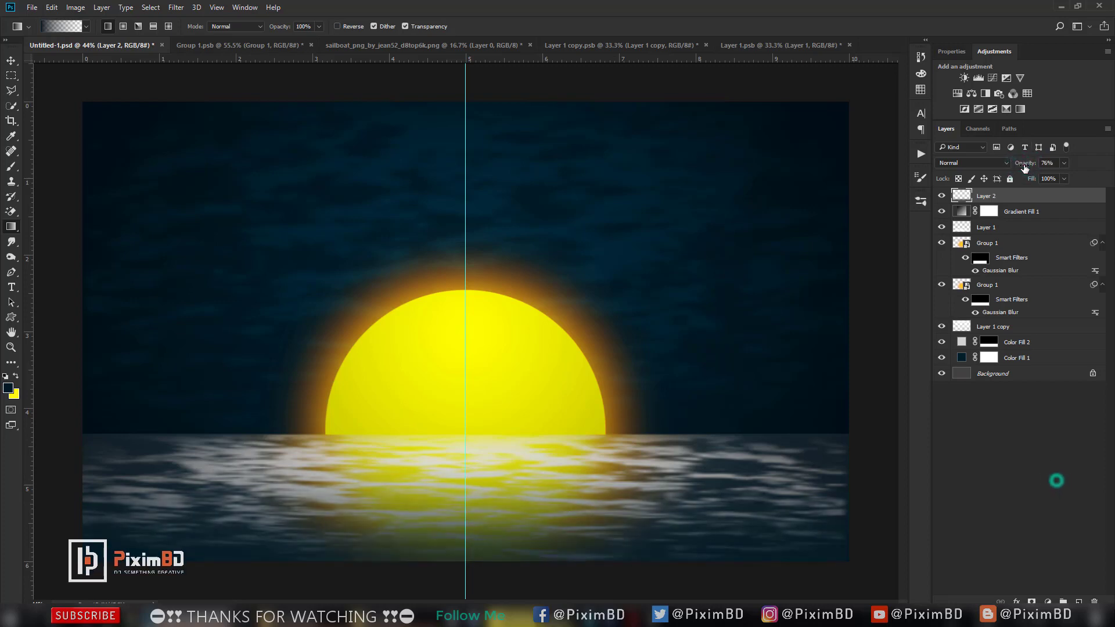
Move Layer 2 directly below Gradient Fill 1 in the layer stack.
click(1042, 479)
click(1021, 195)
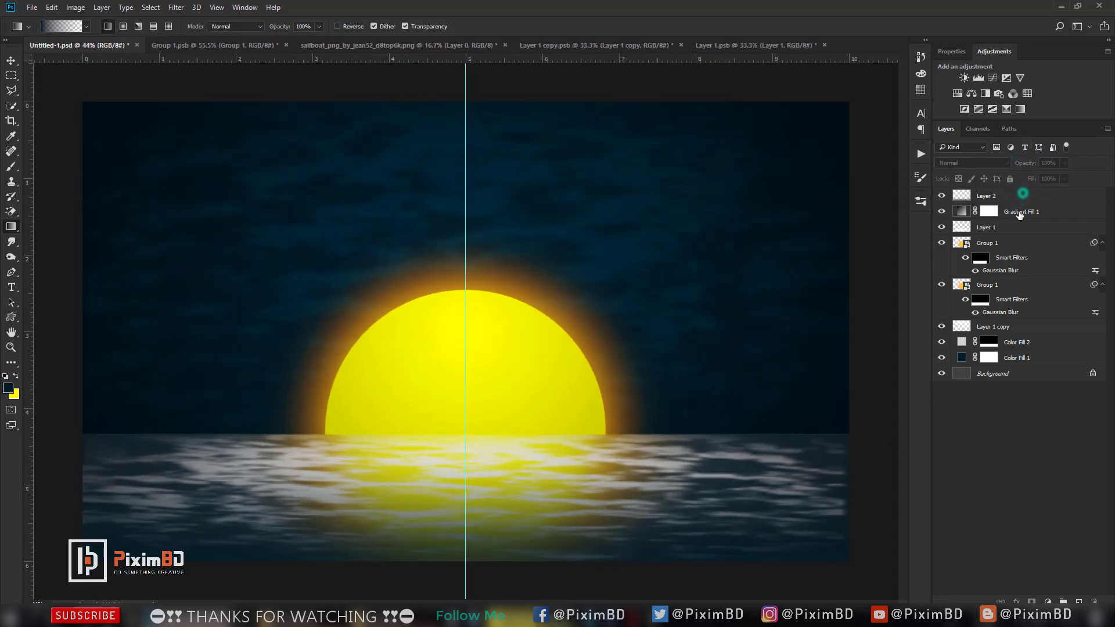
drag(1031, 202, 1032, 214)
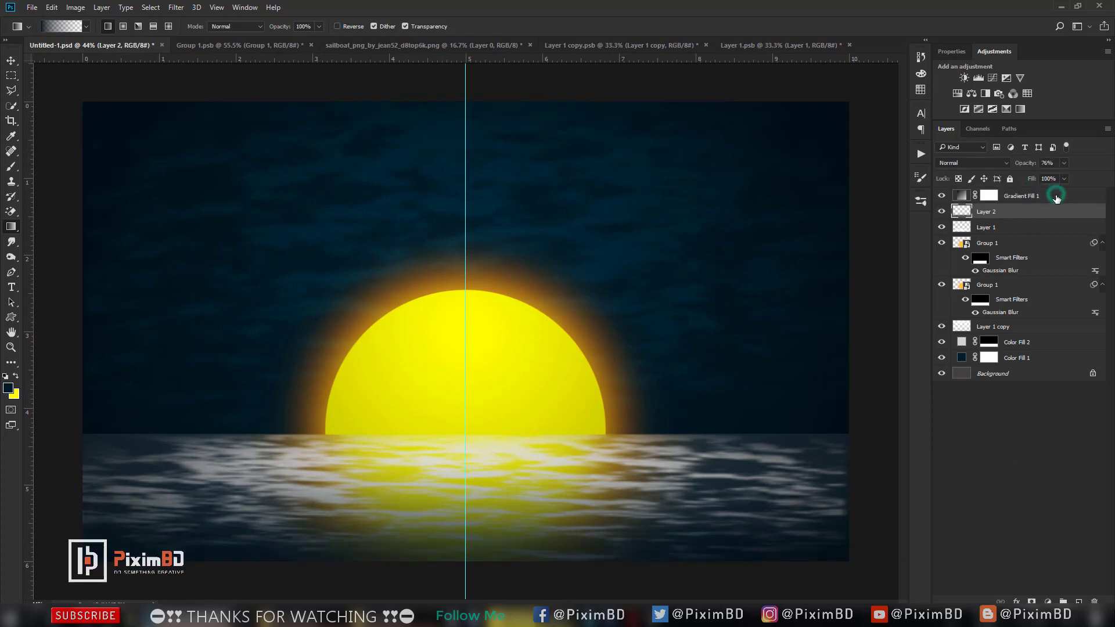
Add a new layer above Gradient Fill 1 and bring the ship from the sailboat document into Untitled-1.psd as the topmost layer.
click(1055, 198)
click(1079, 602)
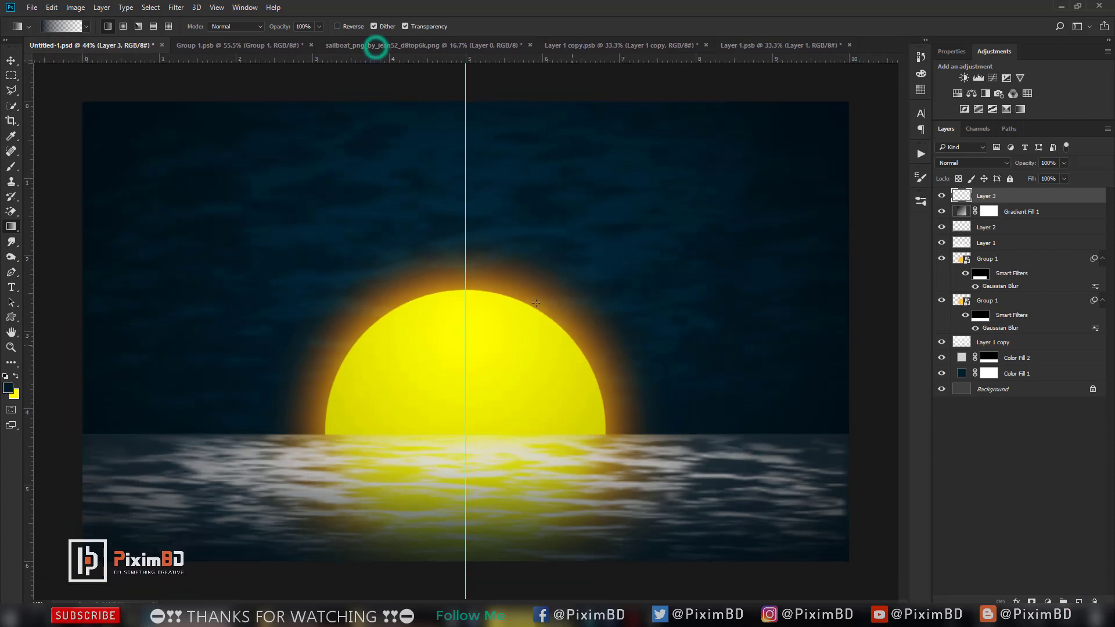
click(376, 46)
key(v)
click(456, 222)
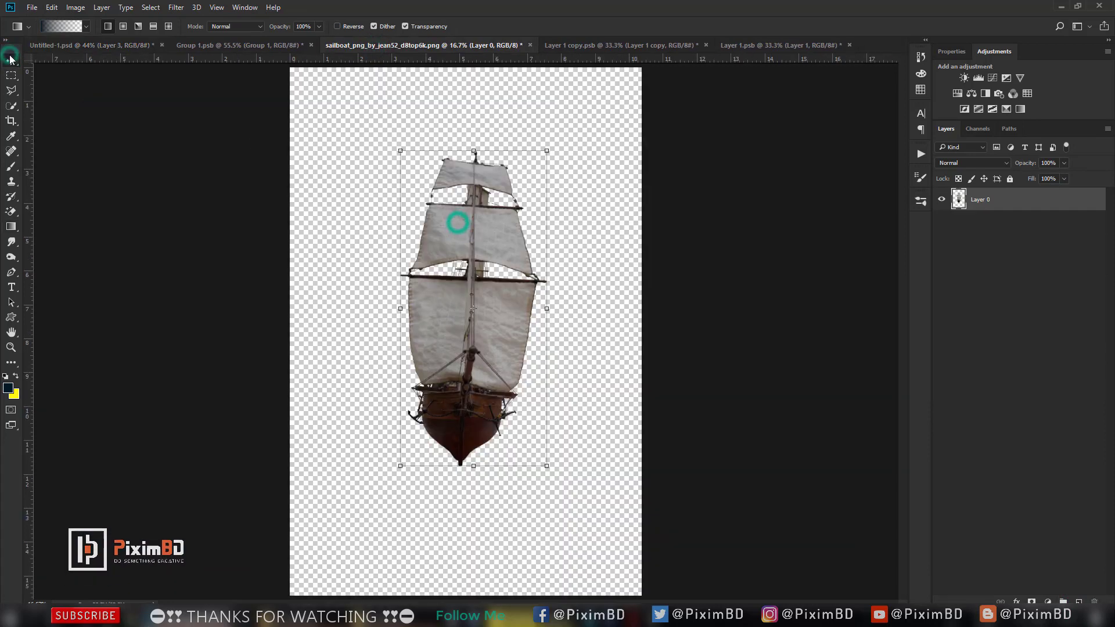
drag(449, 241, 457, 372)
Scale the ship proportionally to about 31.4% and place it in front of the sun near the vertical guide.
scroll(506, 352, down, 3)
click(582, 96)
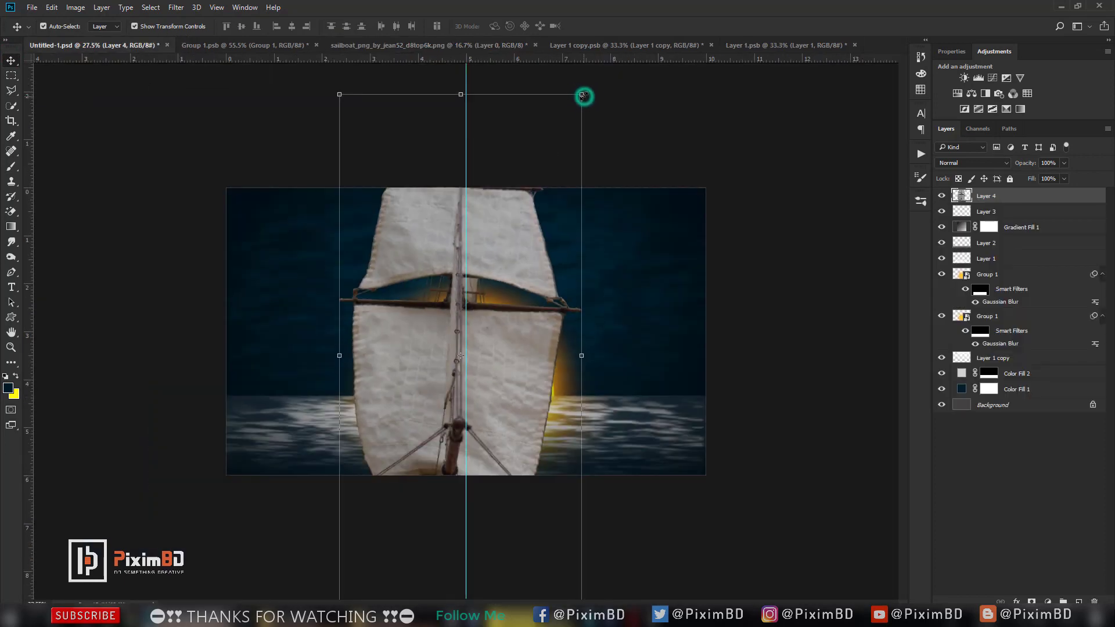
drag(583, 95, 498, 272)
drag(486, 355, 501, 346)
scroll(487, 394, up, 3)
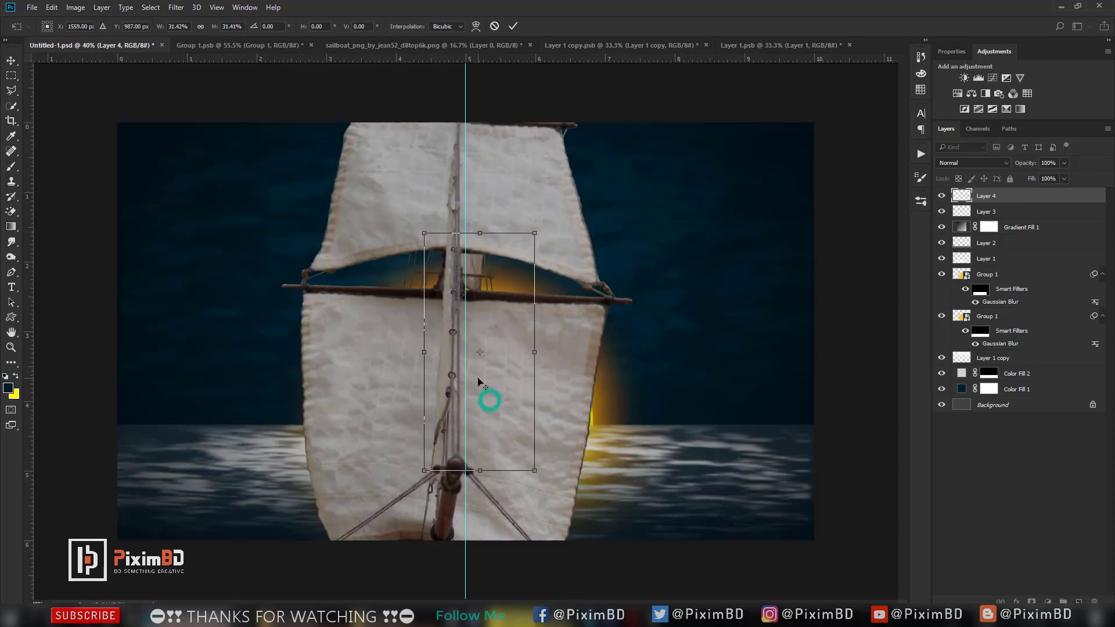
drag(508, 395, 509, 395)
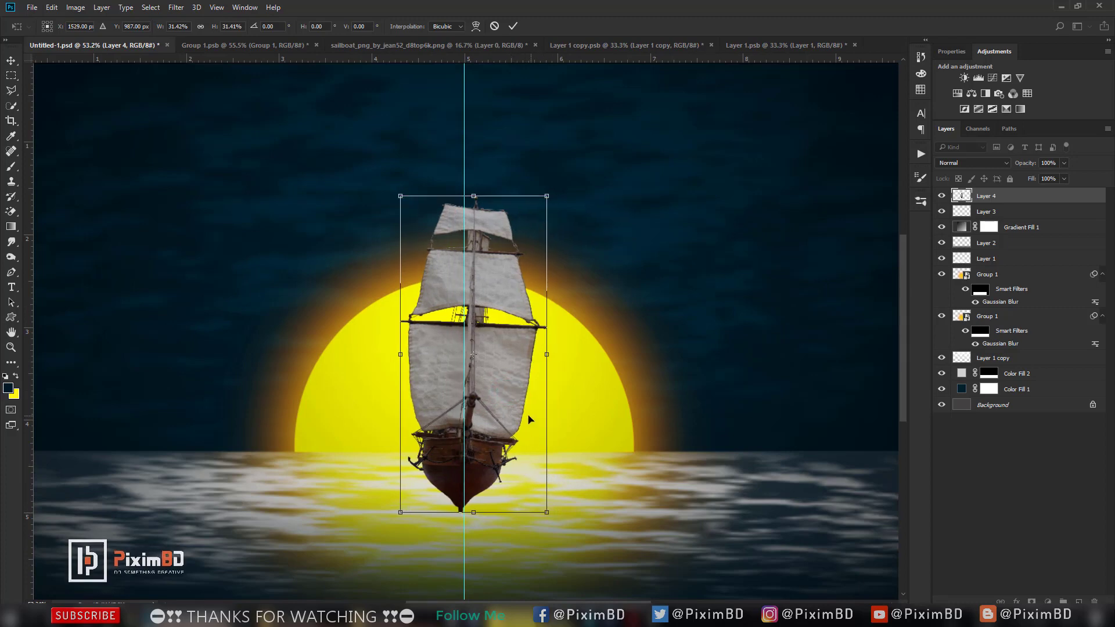
Reduce the ship to about 30.7%, raise it so only the lower hull dips below the horizon, and apply the transform.
drag(509, 411, 508, 395)
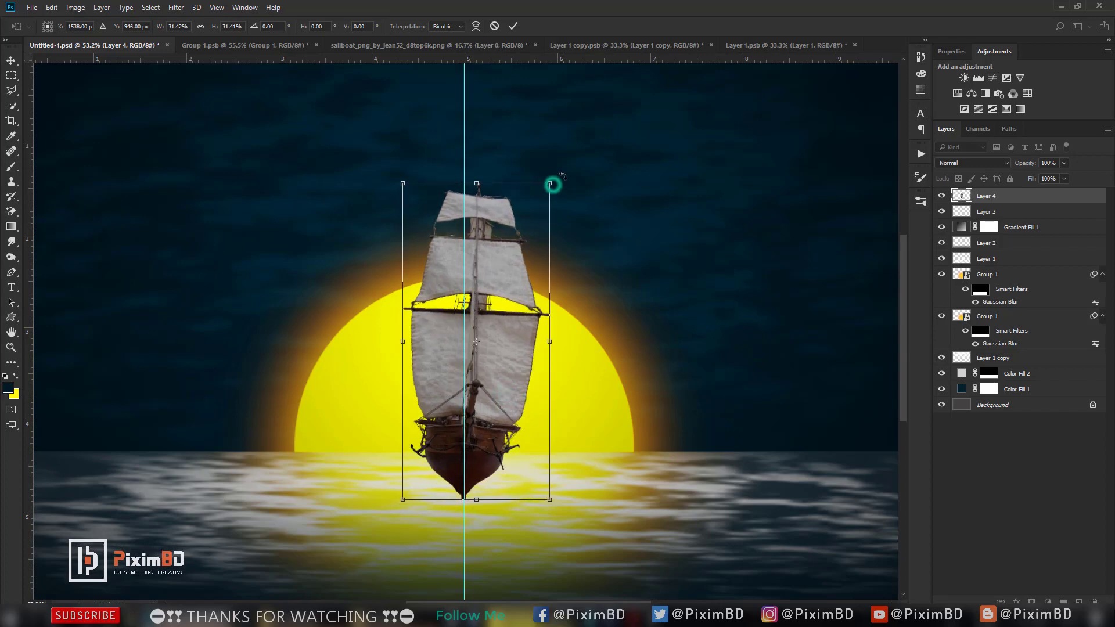
drag(550, 183, 547, 192)
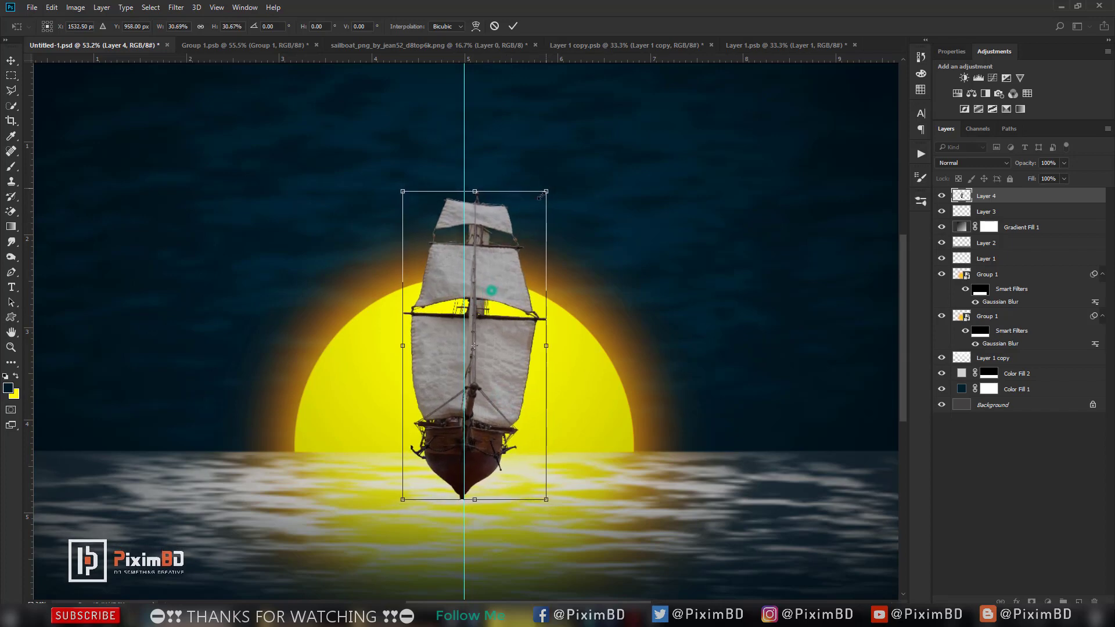
drag(491, 294, 493, 287)
key(Return)
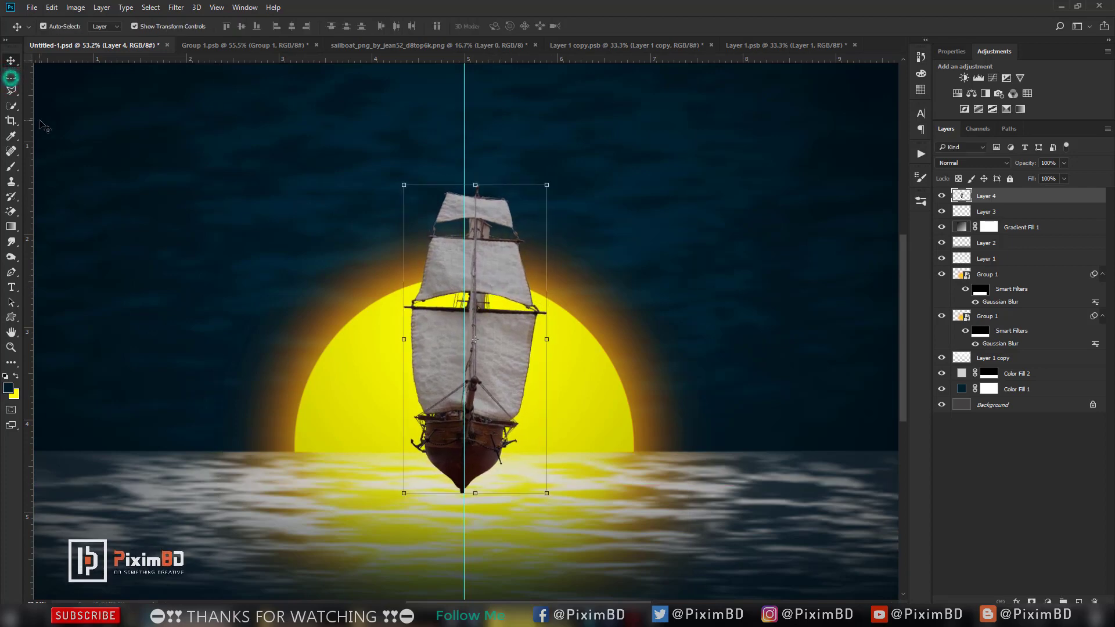
Mask Layer 4 from a rectangular selection around the hull below the waterline, and paint the mask white to reveal the whole ship.
click(11, 76)
drag(378, 454, 567, 525)
click(11, 167)
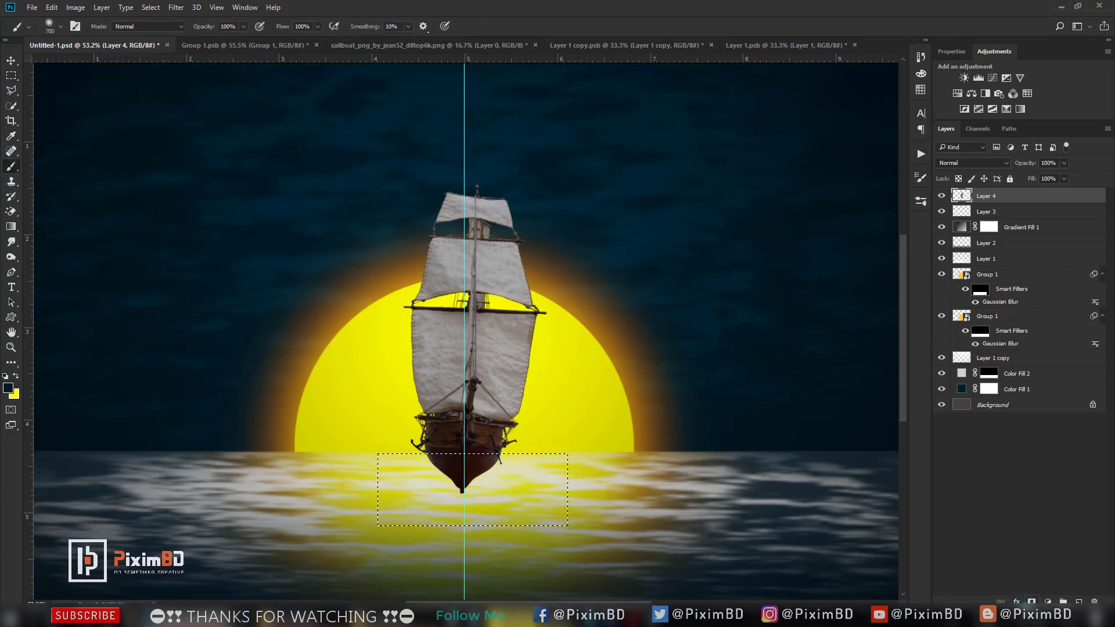
click(1031, 602)
key(ctrl+z)
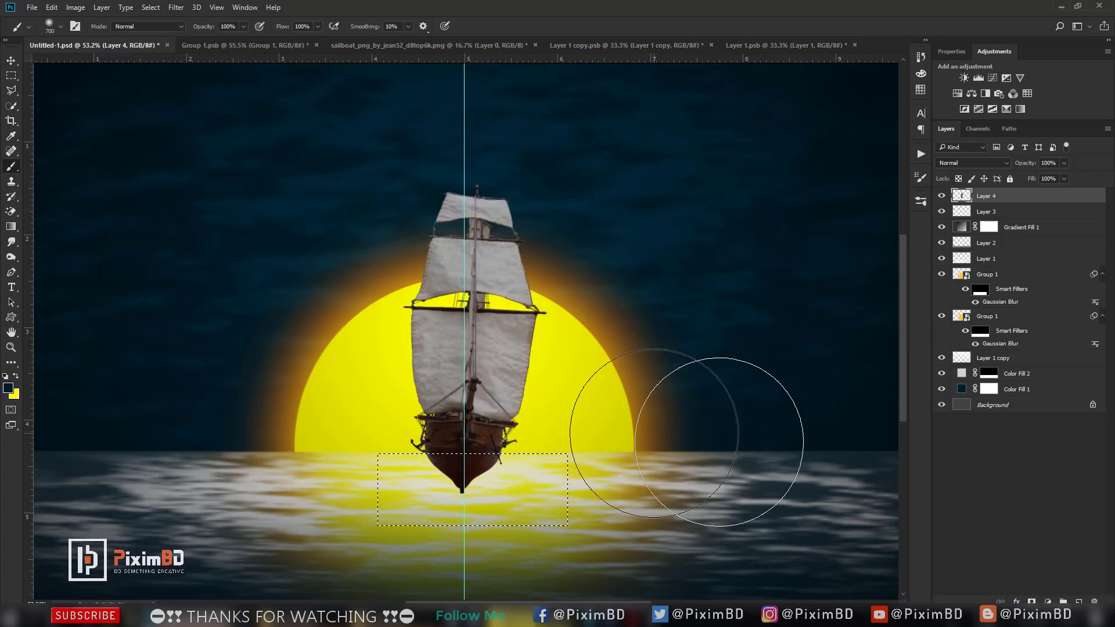
click(1032, 602)
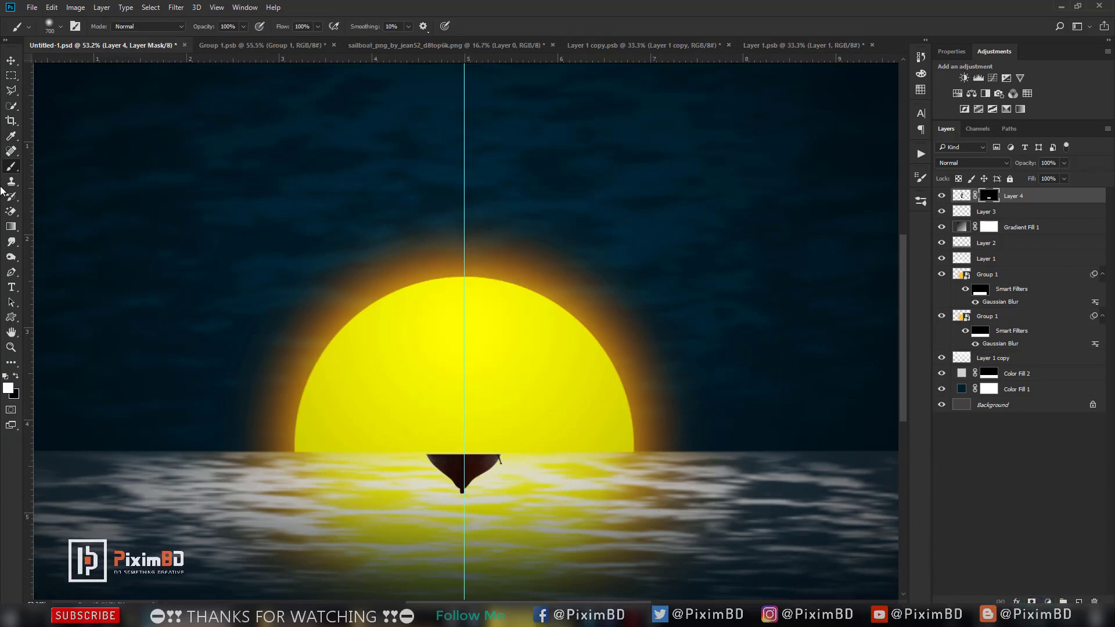
drag(447, 402, 447, 349)
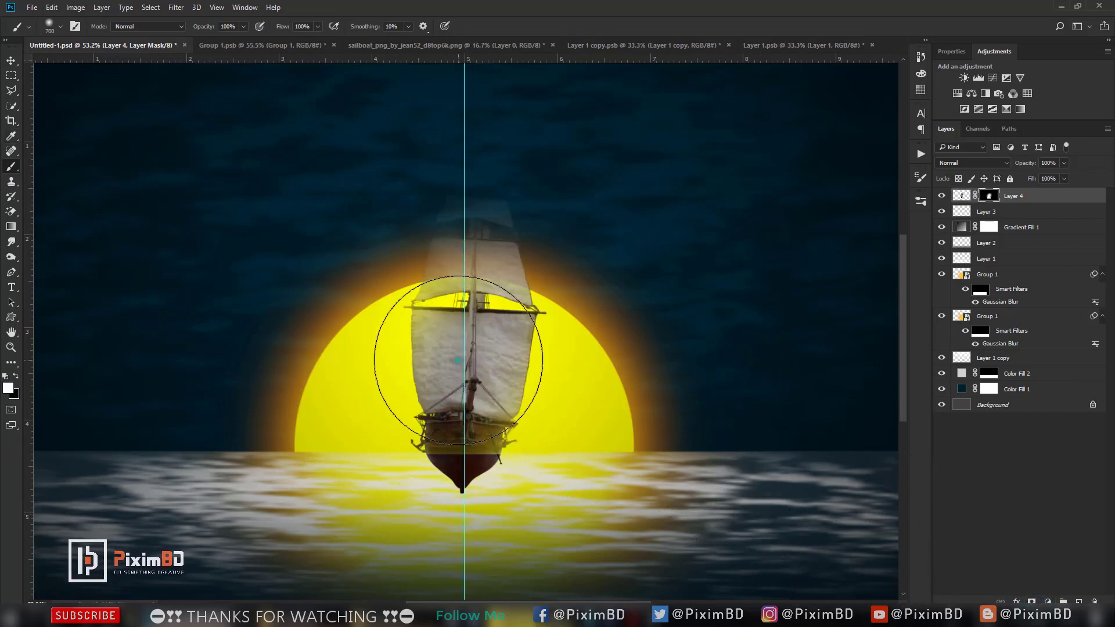
drag(468, 487, 472, 125)
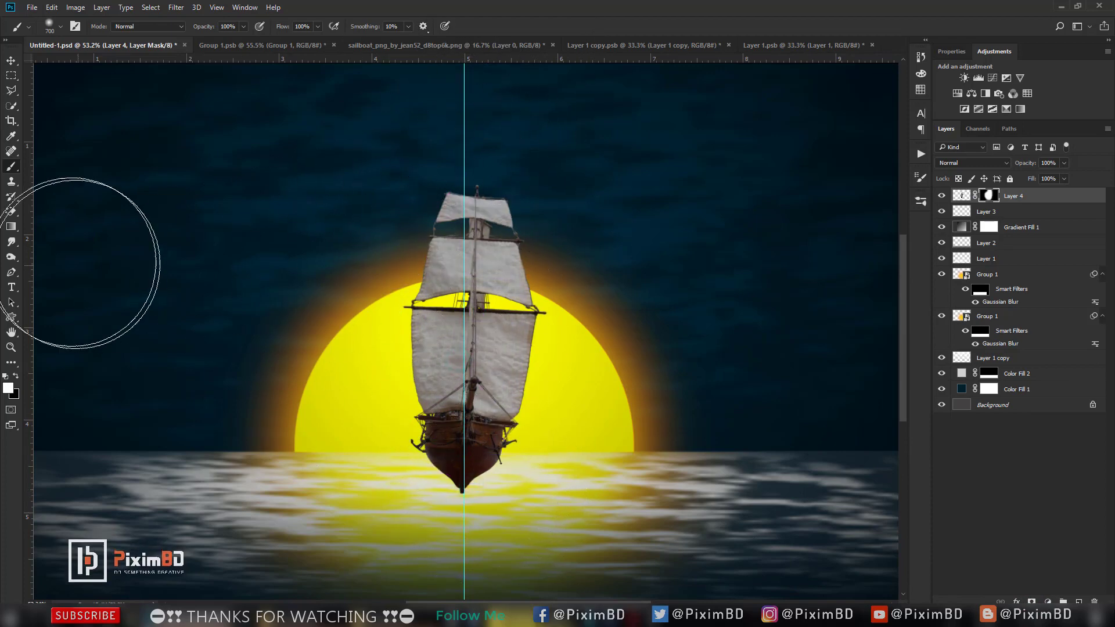
Select the hull area below the waterline, fade it on the mask with a black brush at 50% opacity, and clear the selection.
click(11, 75)
drag(398, 455, 533, 496)
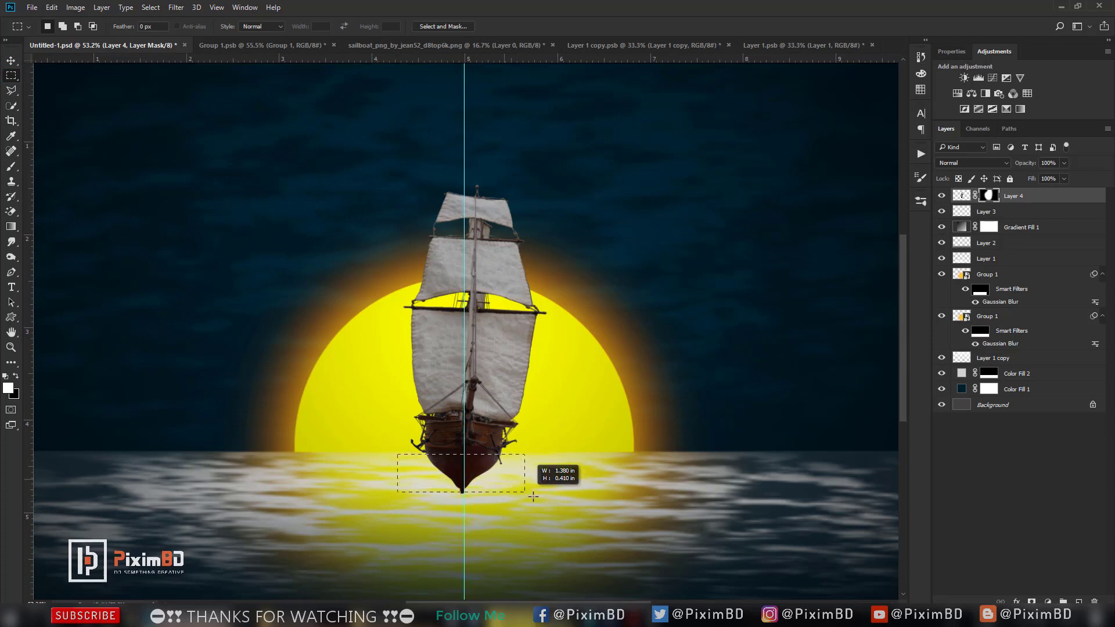
click(11, 166)
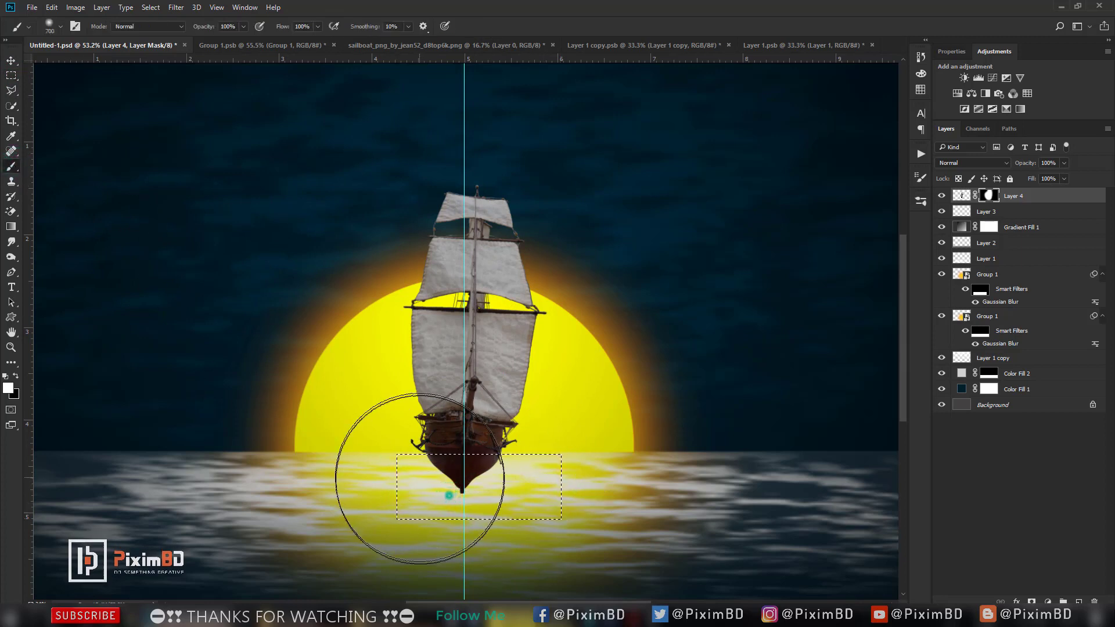
click(16, 375)
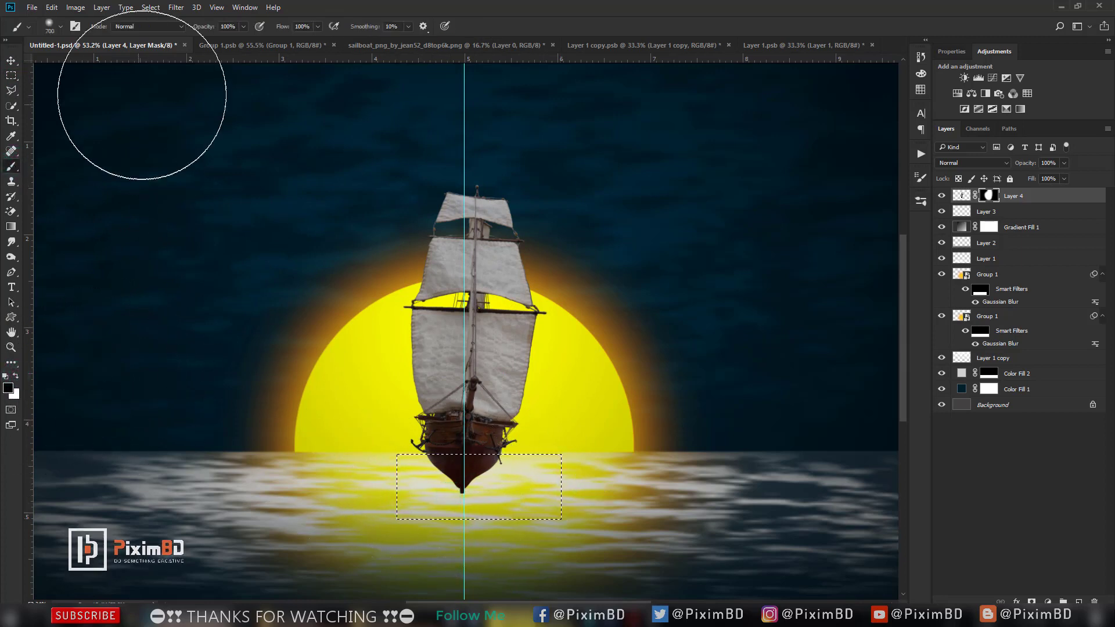
text(50)
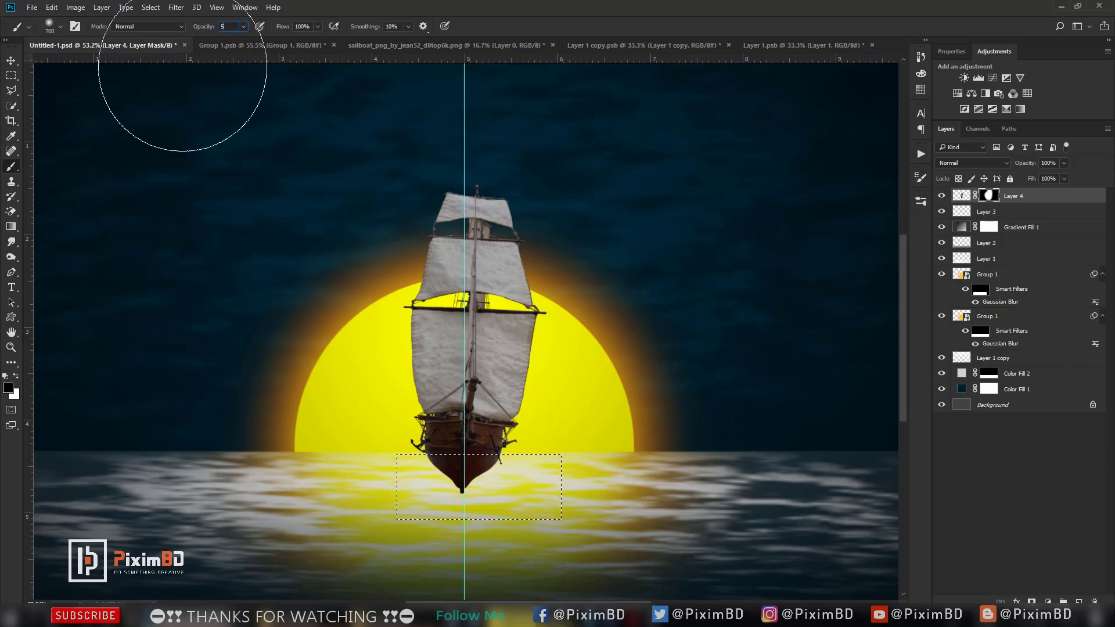
click(462, 477)
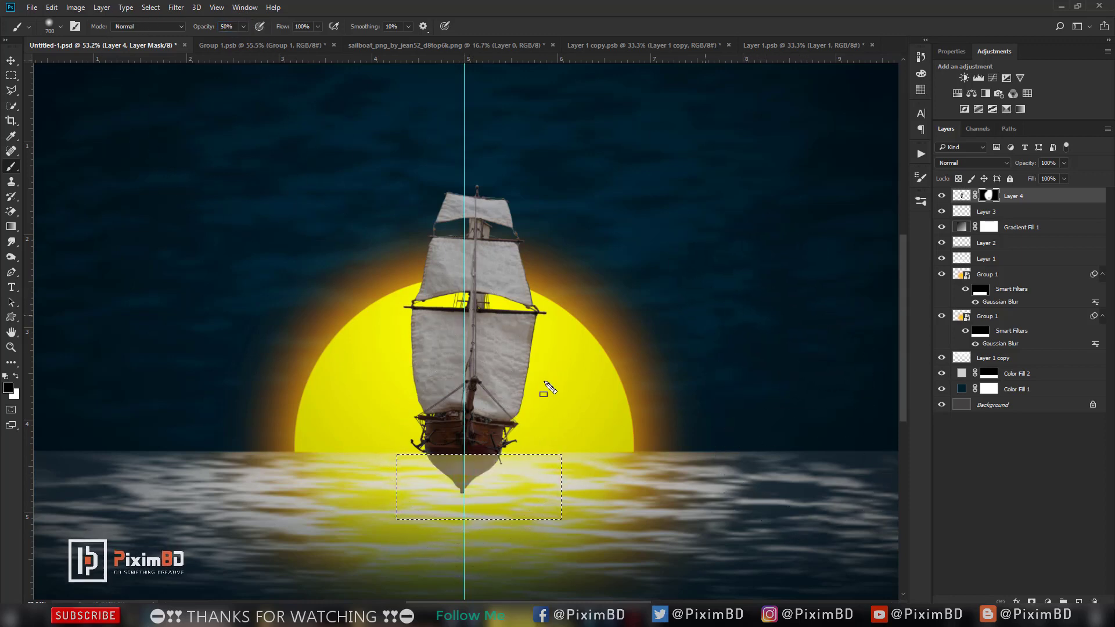
click(151, 7)
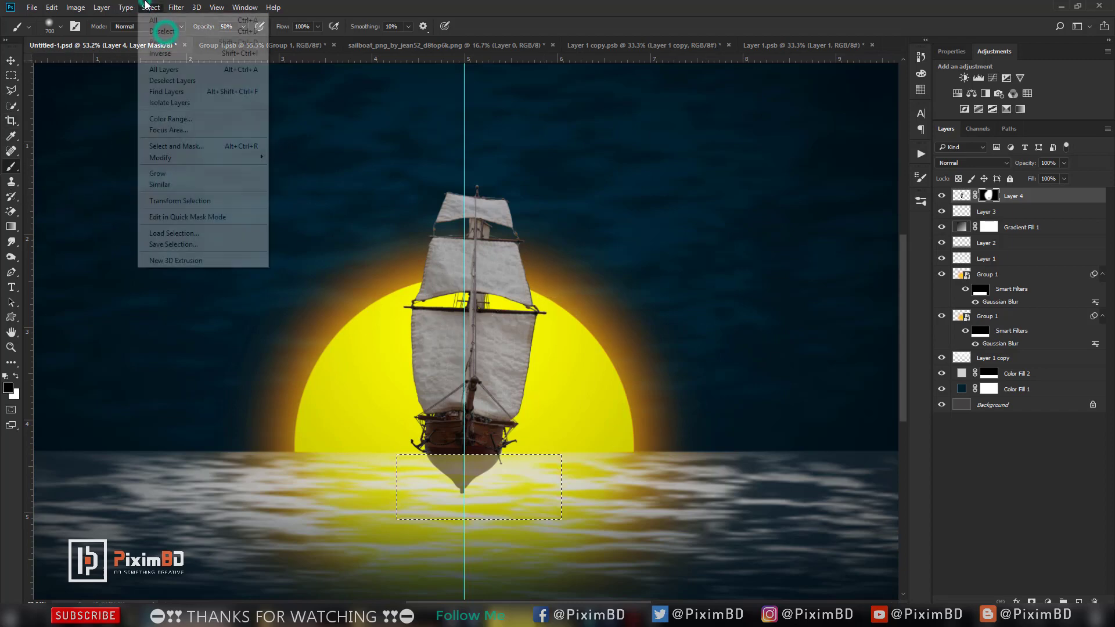
click(166, 31)
key(ctrl+minus)
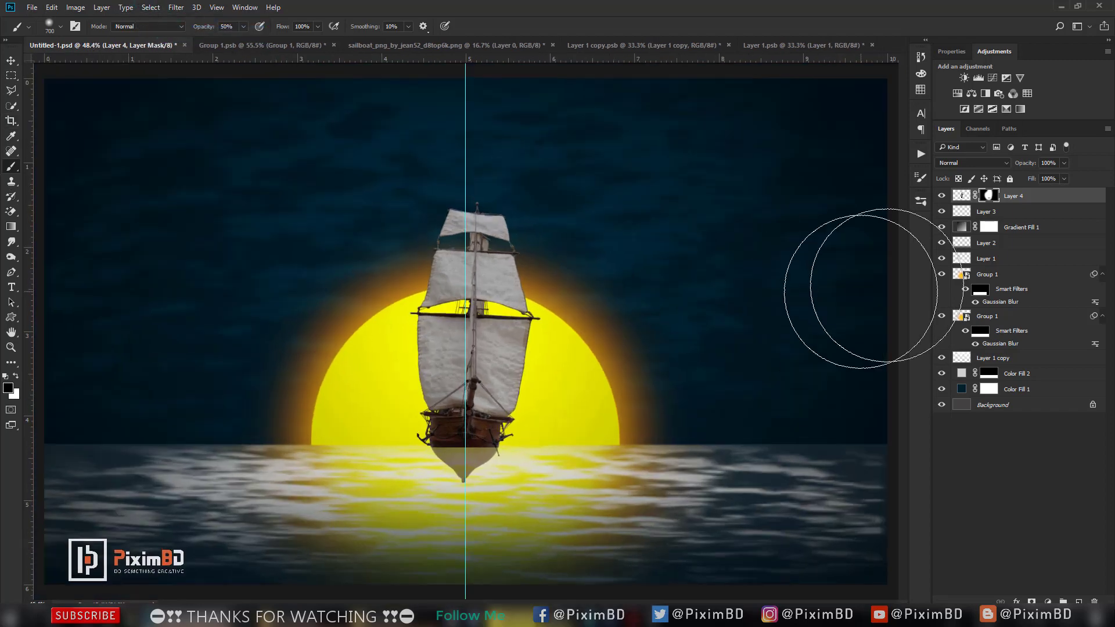
scroll(656, 392, up, 1)
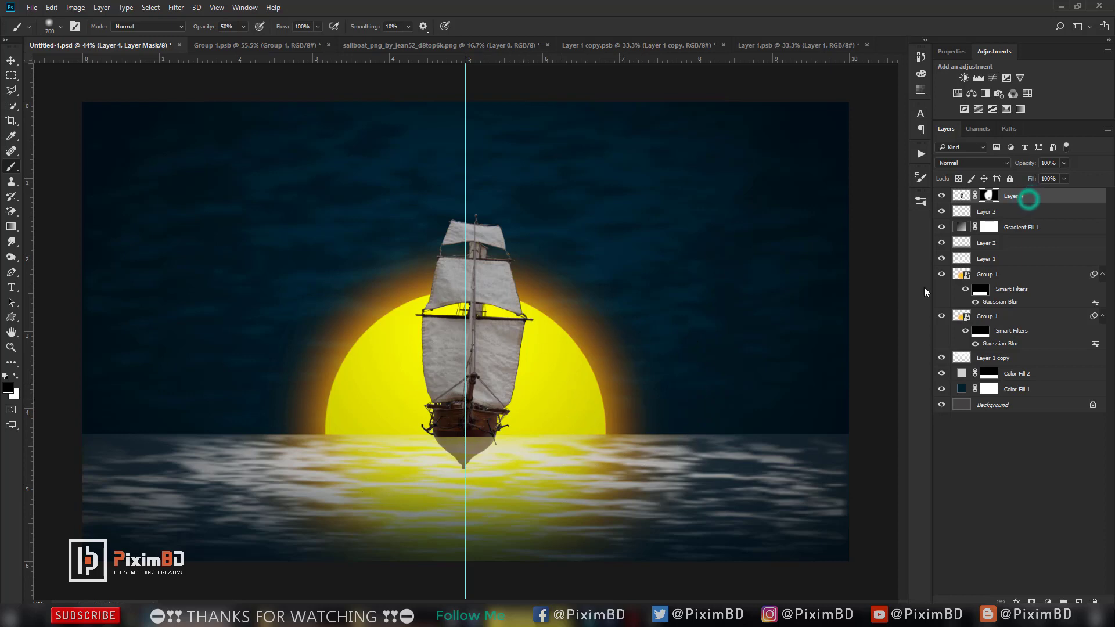
Apply Layer 4's mask permanently to the ship layer.
key(ctrl+2)
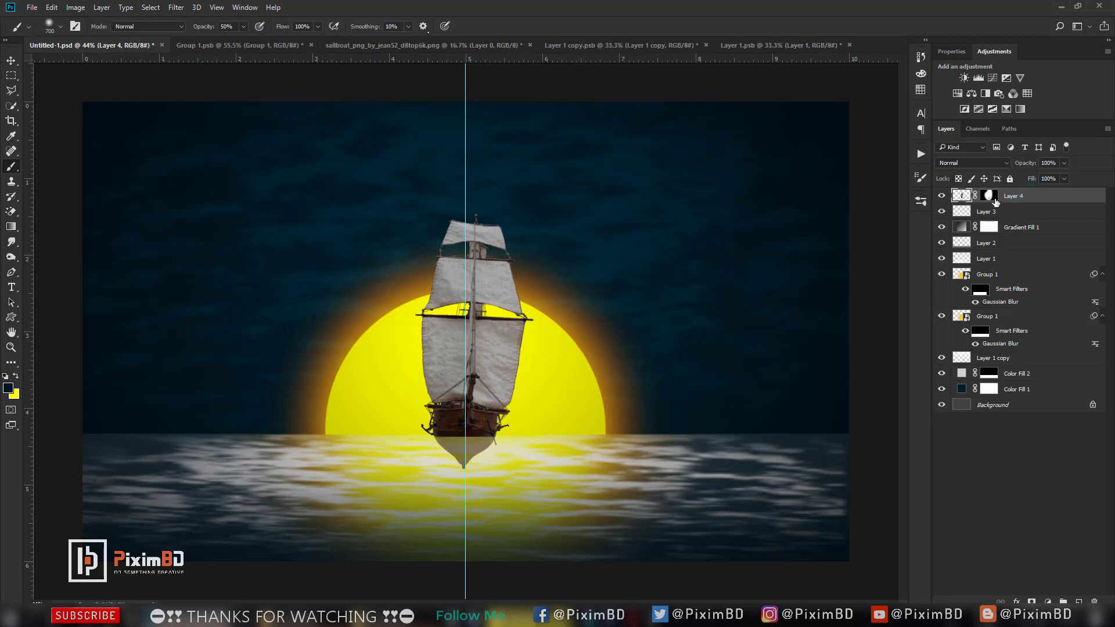
right_click(995, 201)
click(1011, 227)
Duplicate the ship layer and move the copy horizontally to the left of the original ship.
key(ctrl+j)
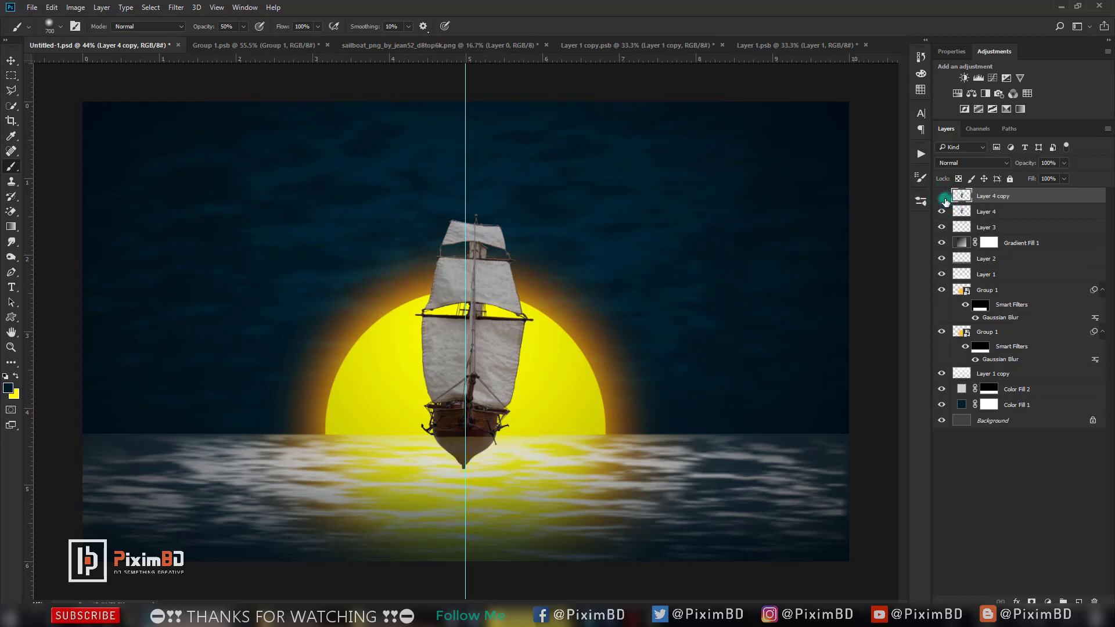
key(ctrl+t)
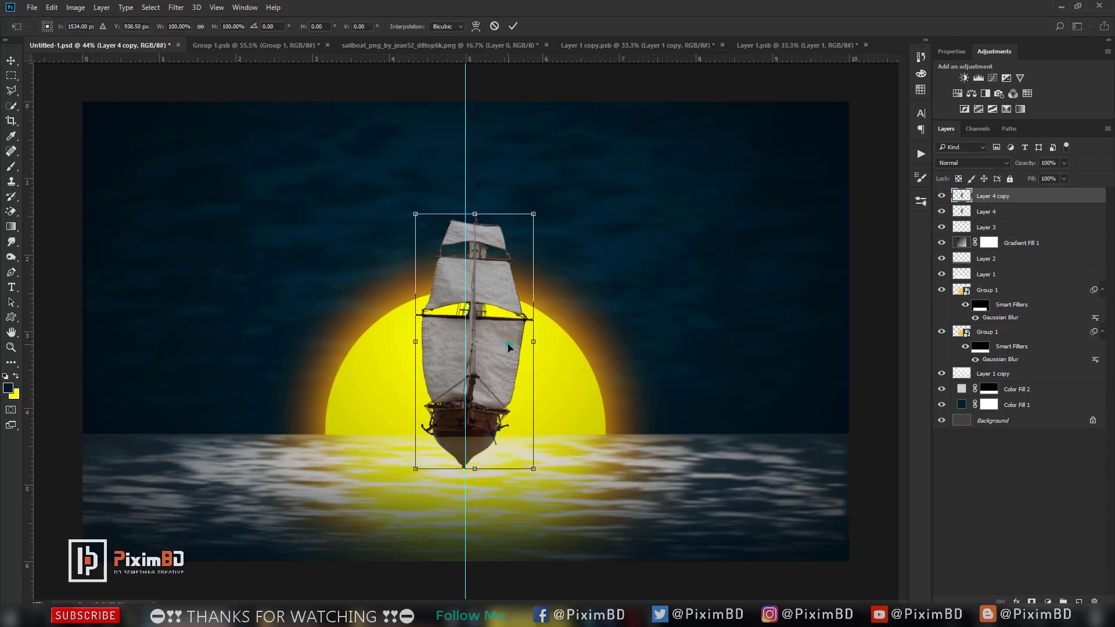
drag(509, 355, 372, 355)
click(1006, 209)
key(Return)
Add a Color Overlay to the original ship on Layer 4 using the yellow sampled from the sun, f0f000.
right_click(1006, 210)
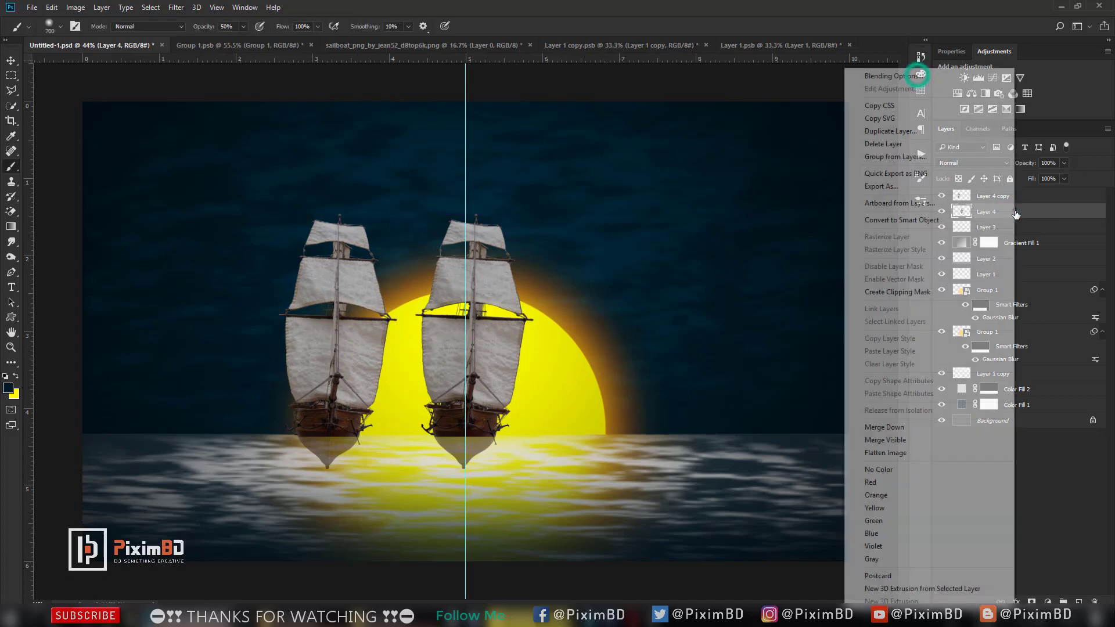
click(908, 70)
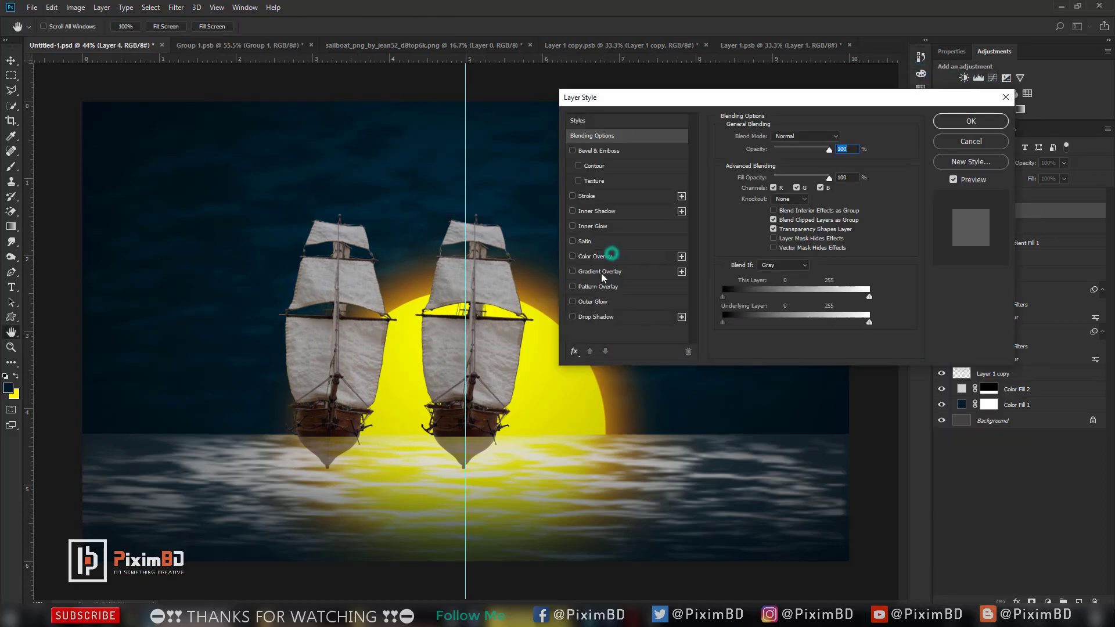
click(611, 254)
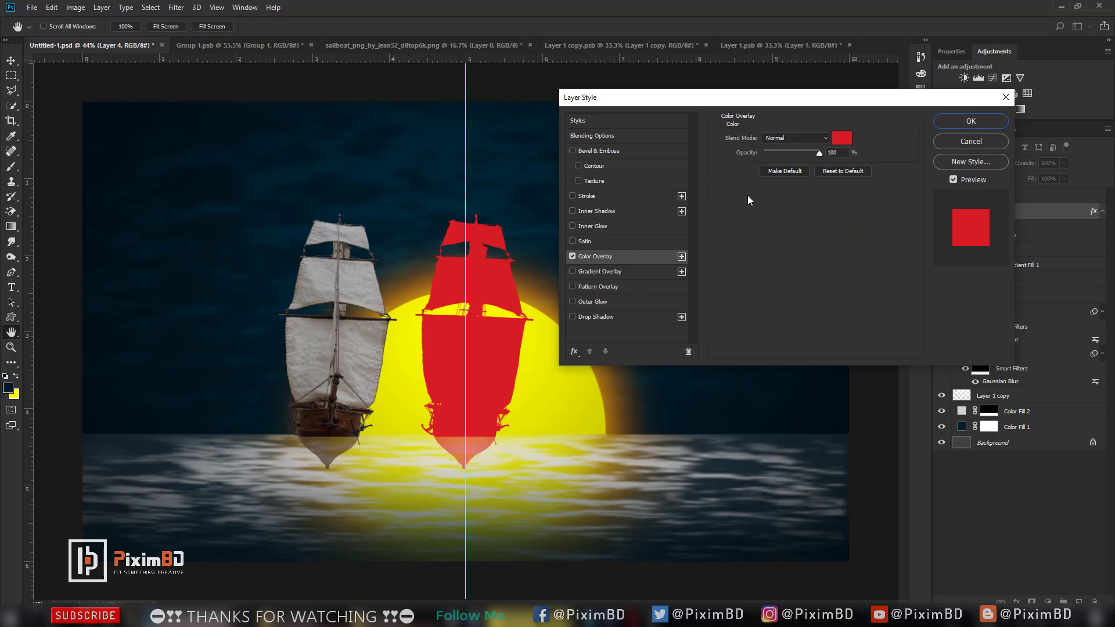
click(842, 137)
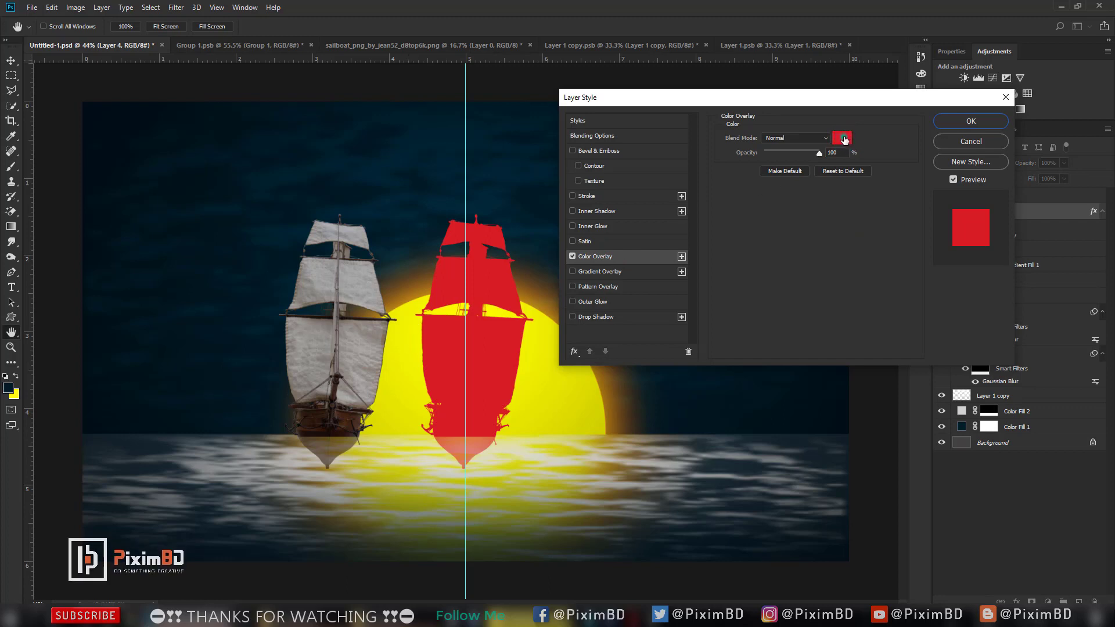
click(410, 362)
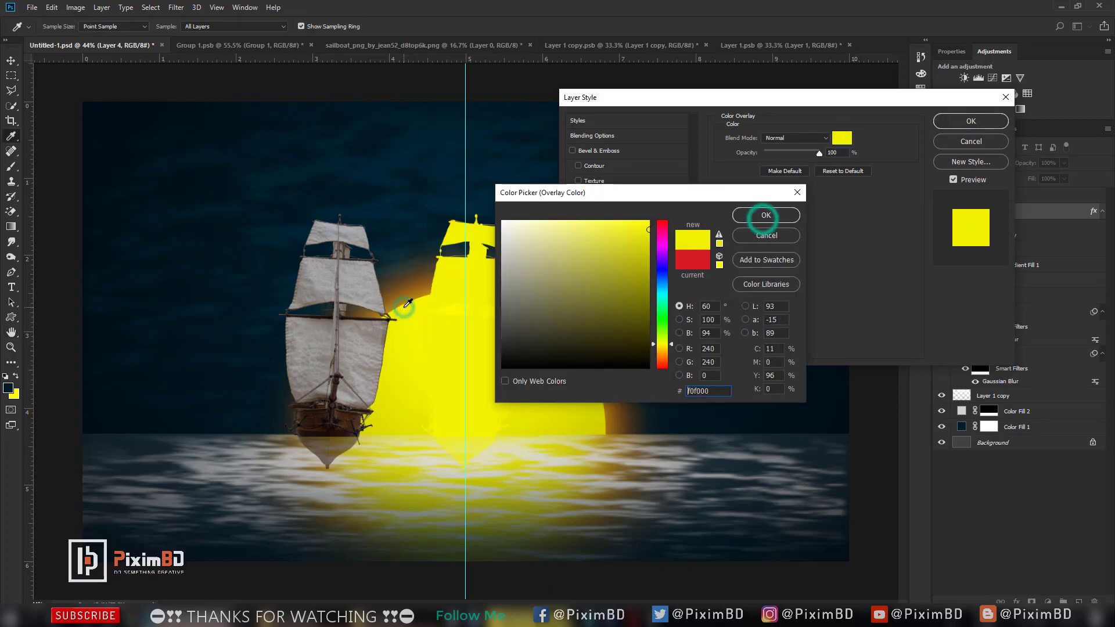
click(762, 217)
click(969, 121)
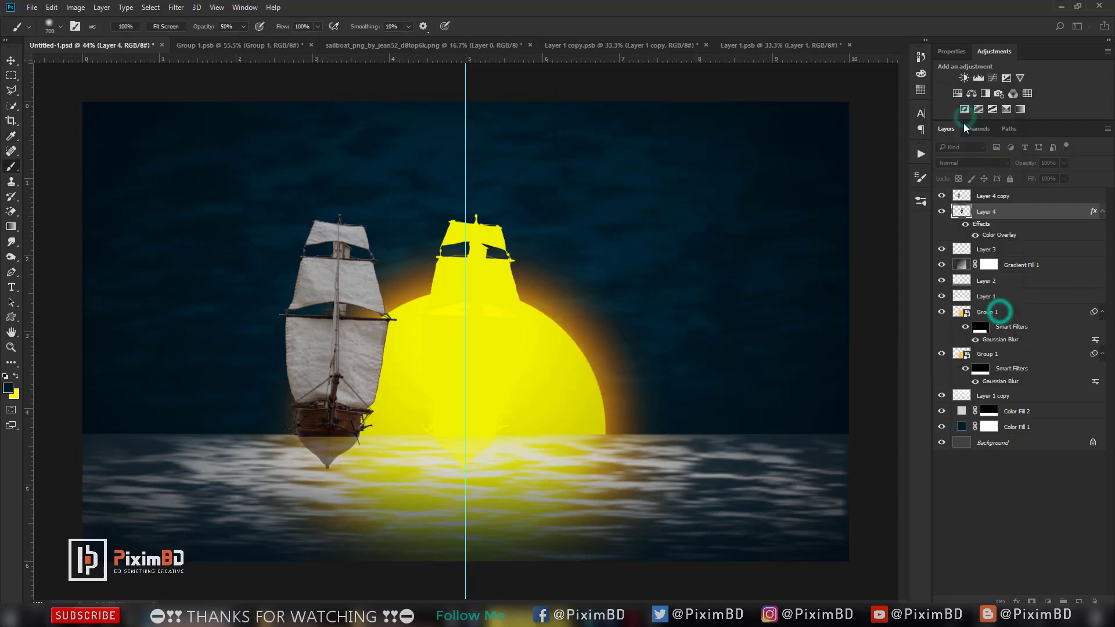
Apply a Hue/Saturation adjustment with Hue -8 to the upper Group 1 layer.
click(961, 312)
click(941, 314)
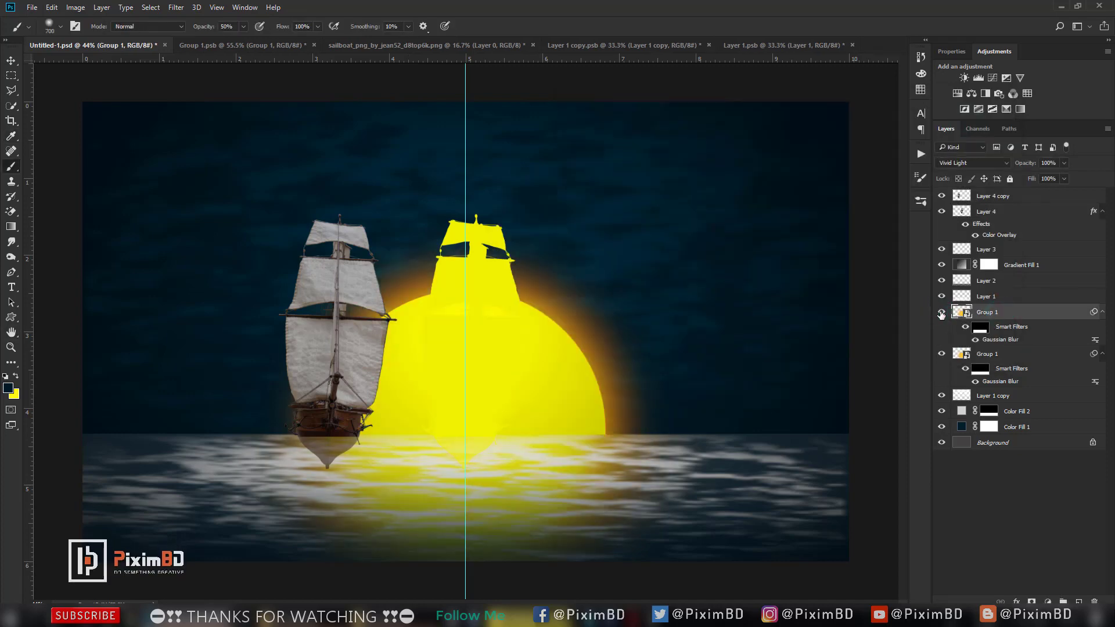
click(75, 7)
mouse_move(99, 37)
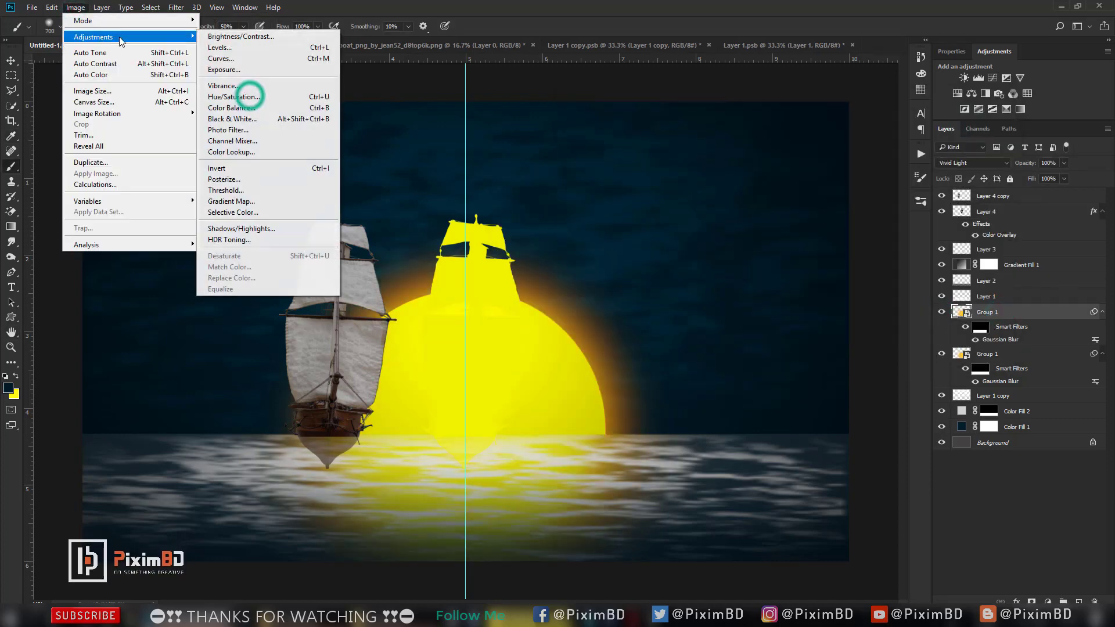
click(249, 94)
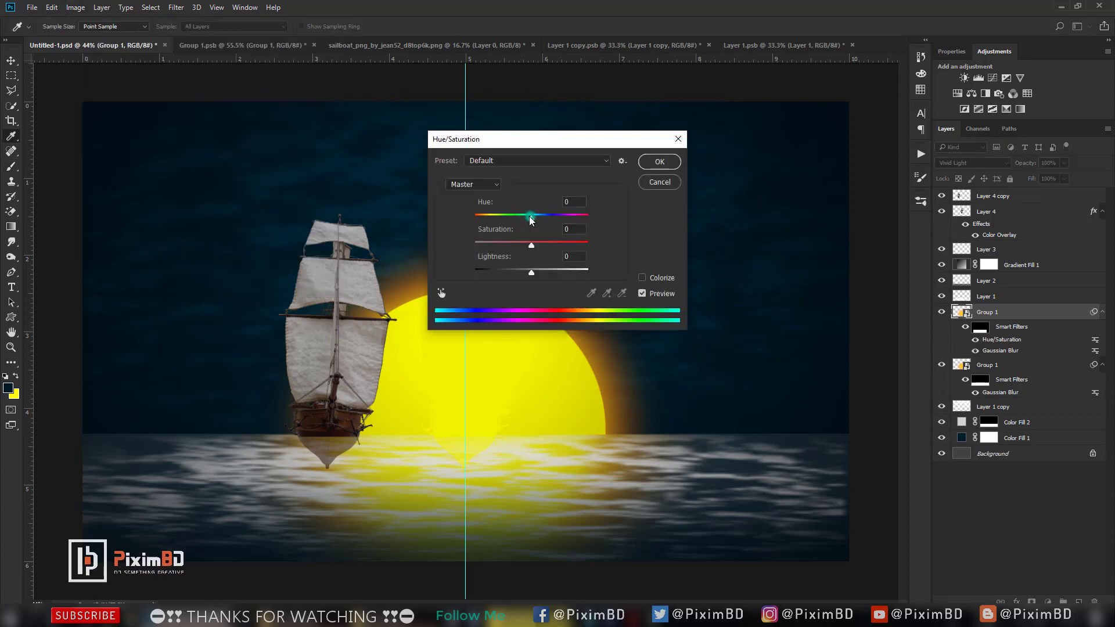
drag(529, 217, 526, 219)
click(662, 162)
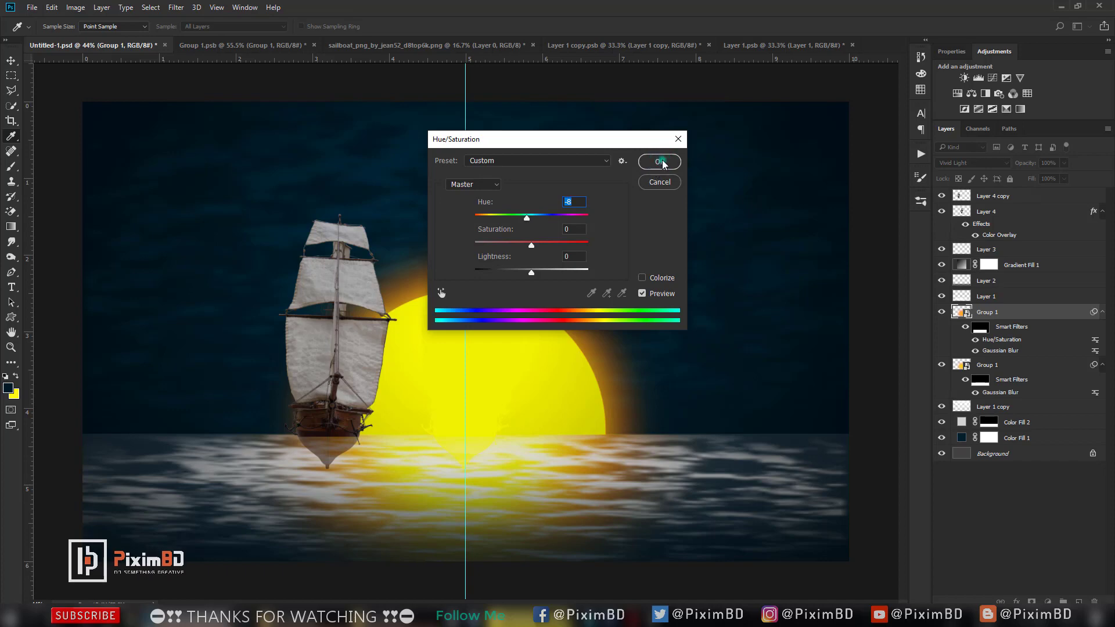
key(b)
Apply a Hue/Saturation adjustment with Hue -13 to the lower Group 1 layer.
click(1000, 362)
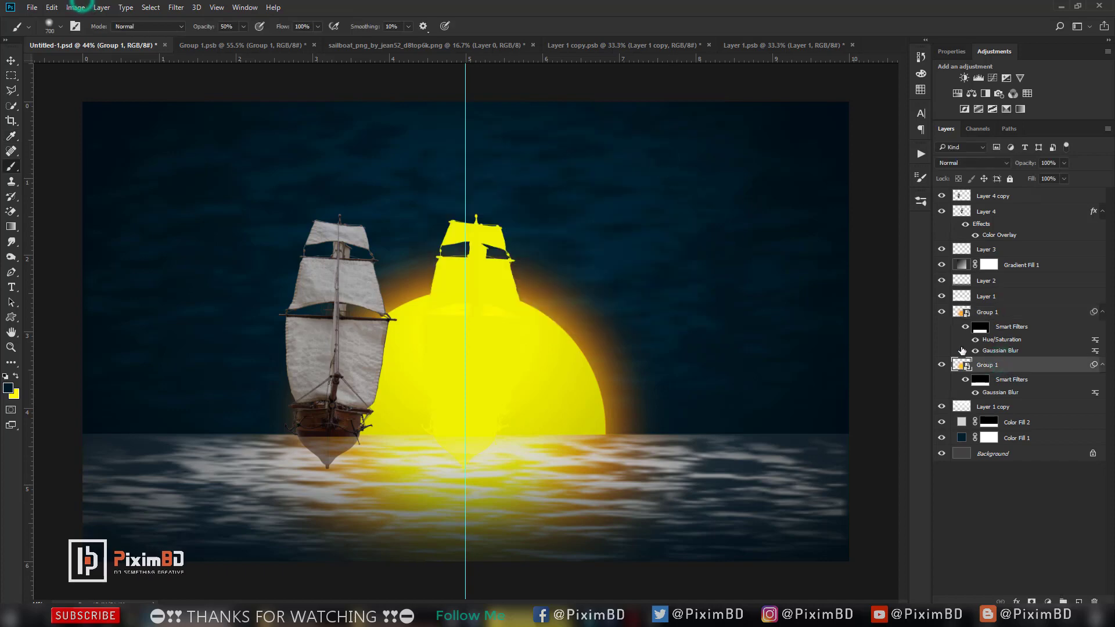
click(73, 7)
mouse_move(186, 38)
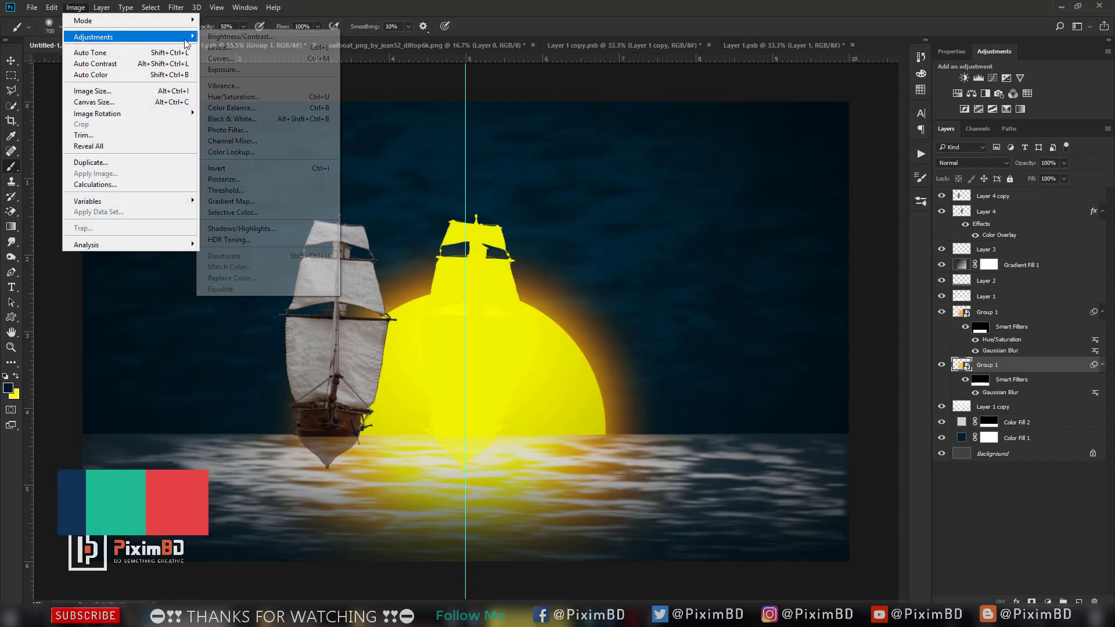
click(233, 96)
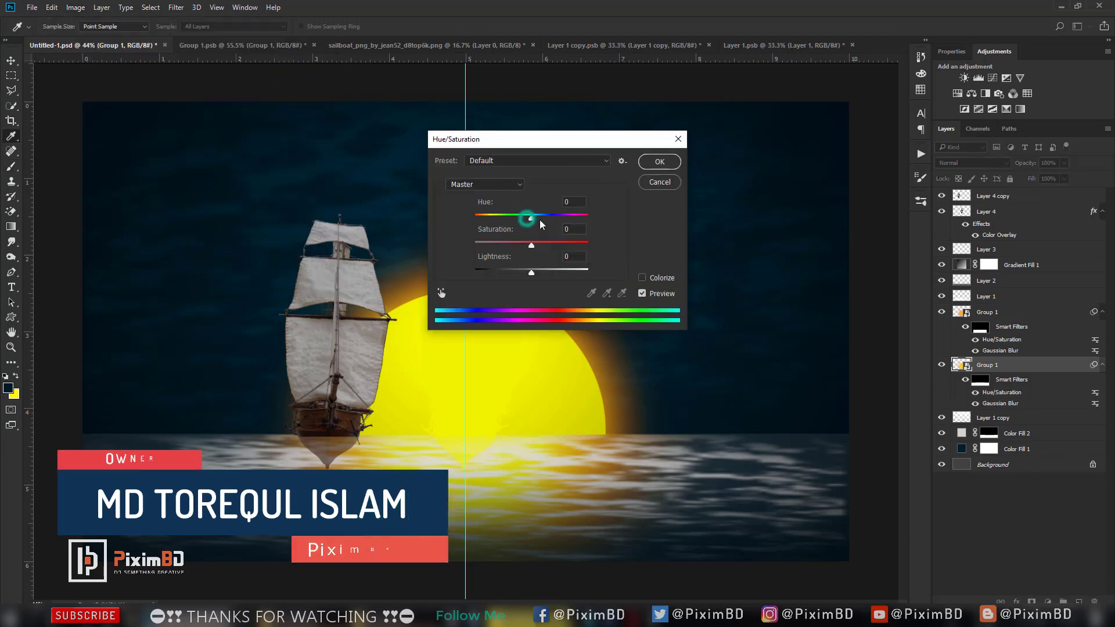
drag(539, 220, 523, 219)
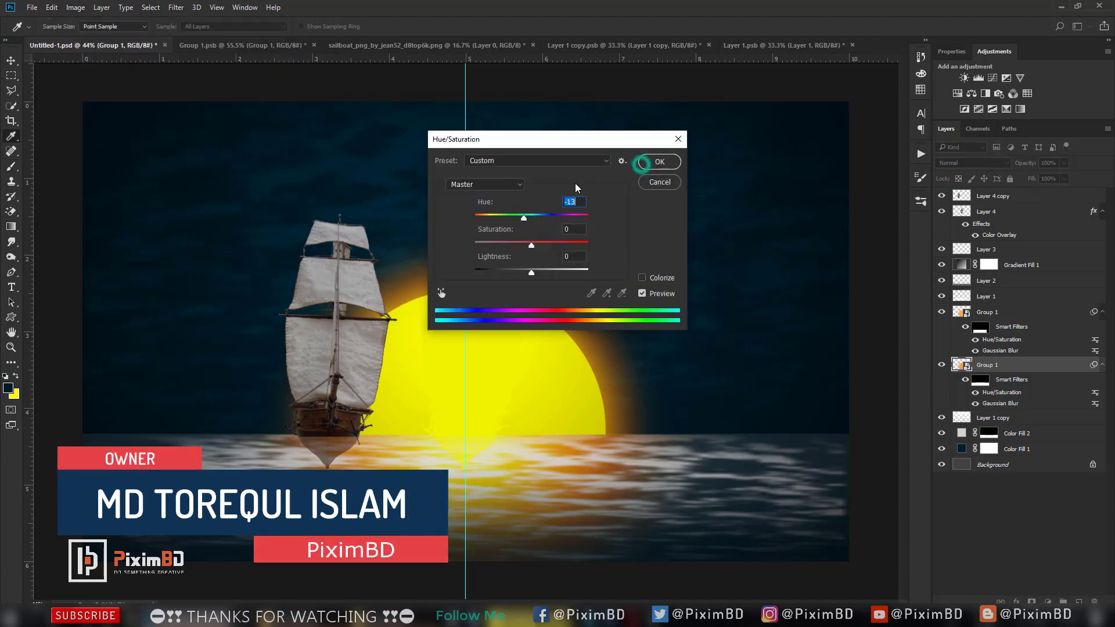
click(646, 162)
click(176, 7)
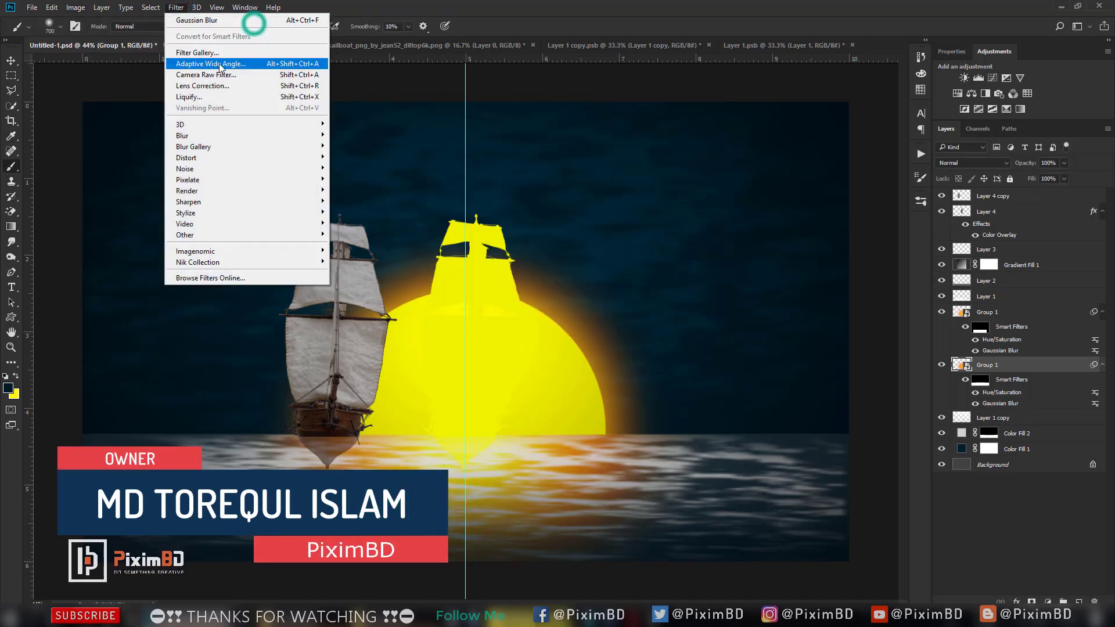
click(254, 22)
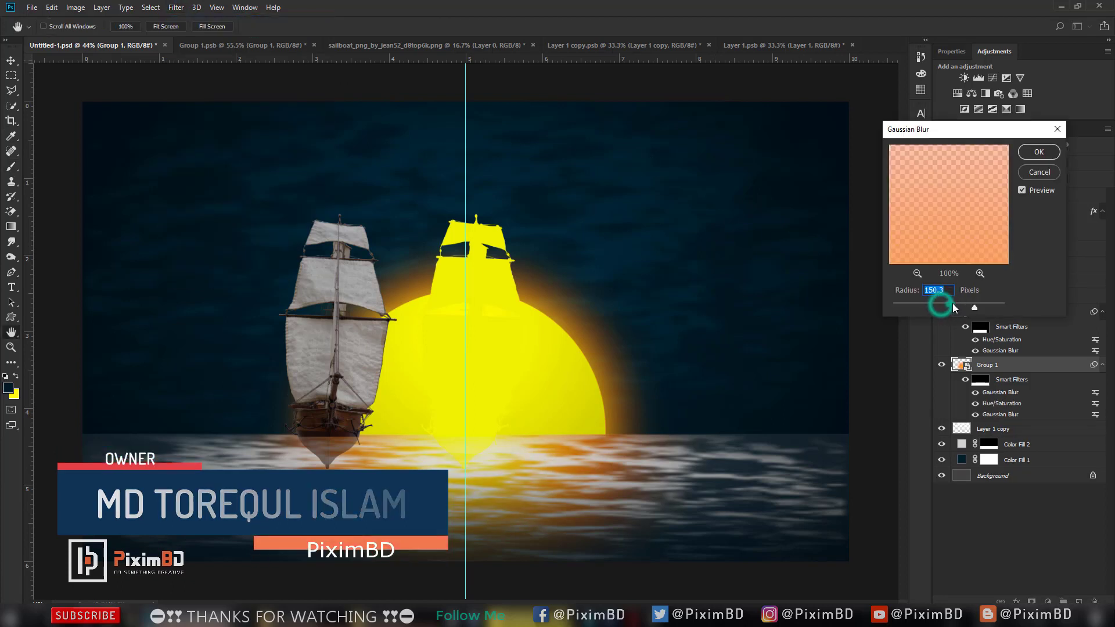
click(952, 305)
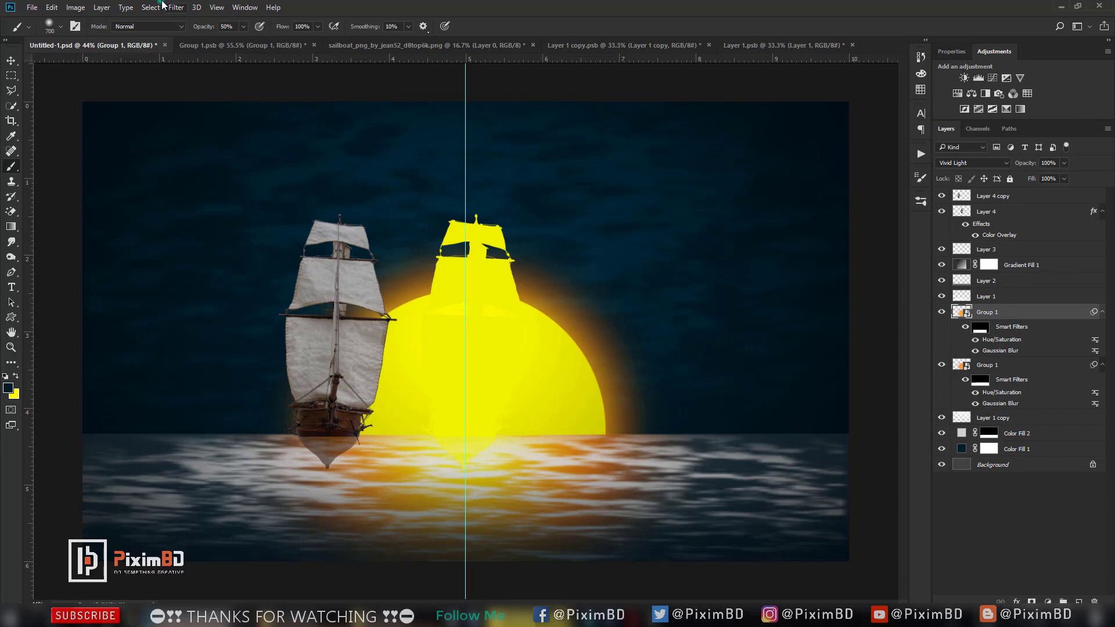
Apply another Gaussian Blur with a radius of about 64 pixels to the upper Group 1 layer.
click(175, 7)
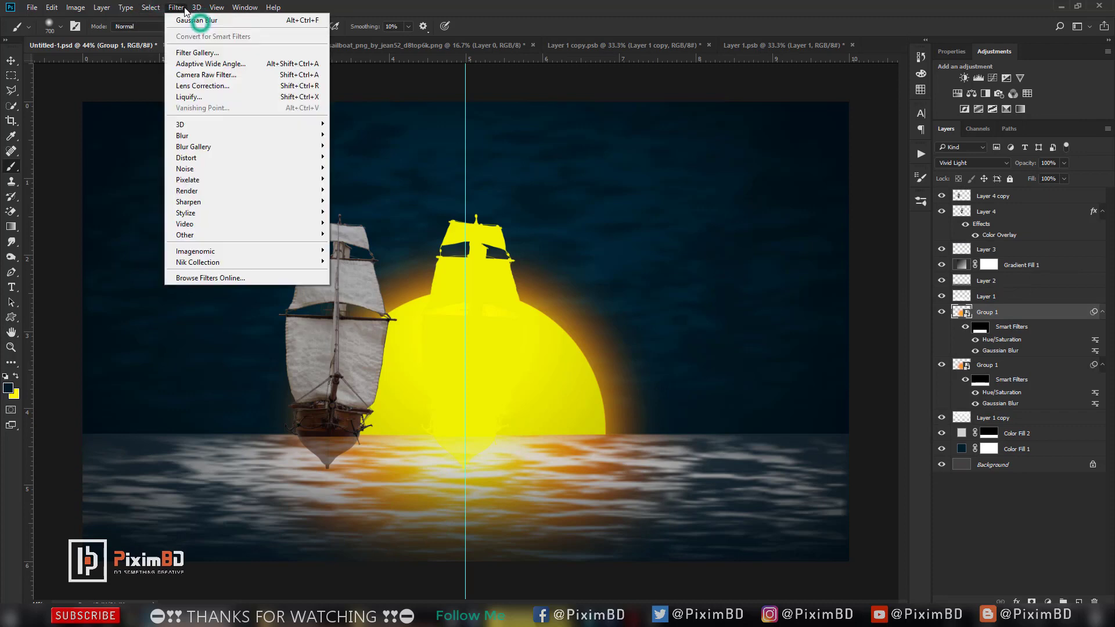
click(200, 18)
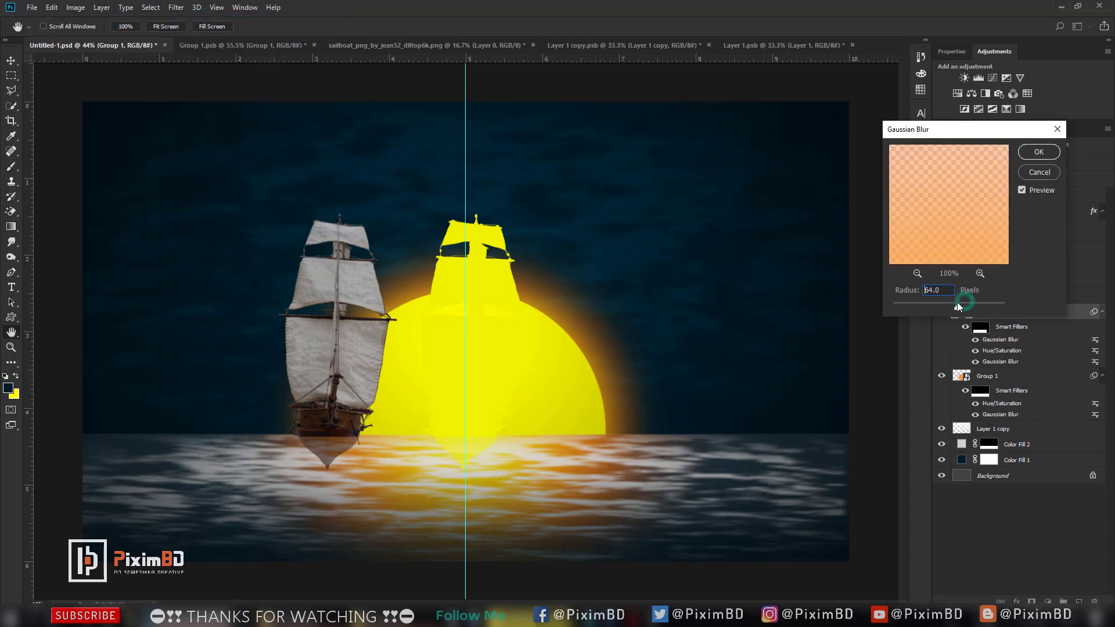
click(1039, 152)
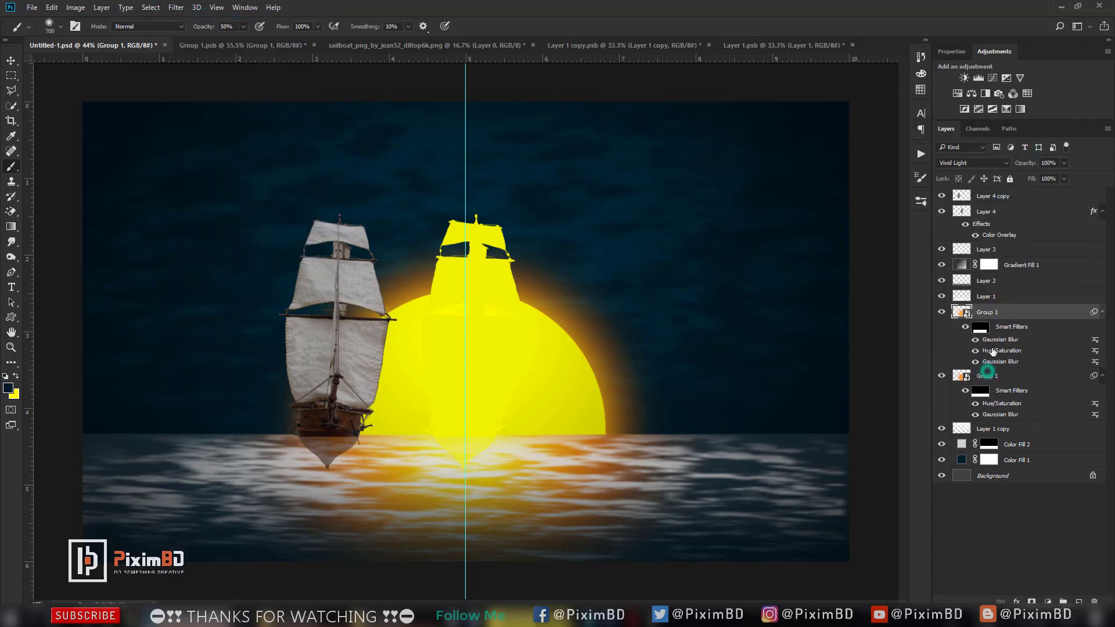
click(986, 373)
click(175, 7)
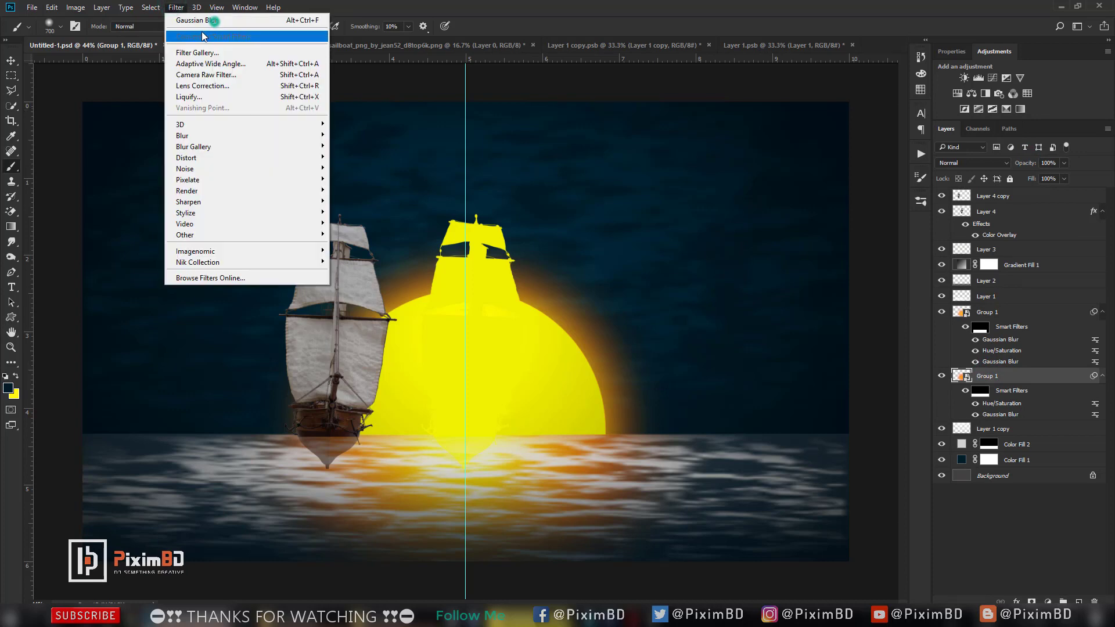
click(197, 18)
mouse_move(929, 306)
mouse_down()
mouse_move(942, 312)
mouse_move(928, 308)
mouse_up()
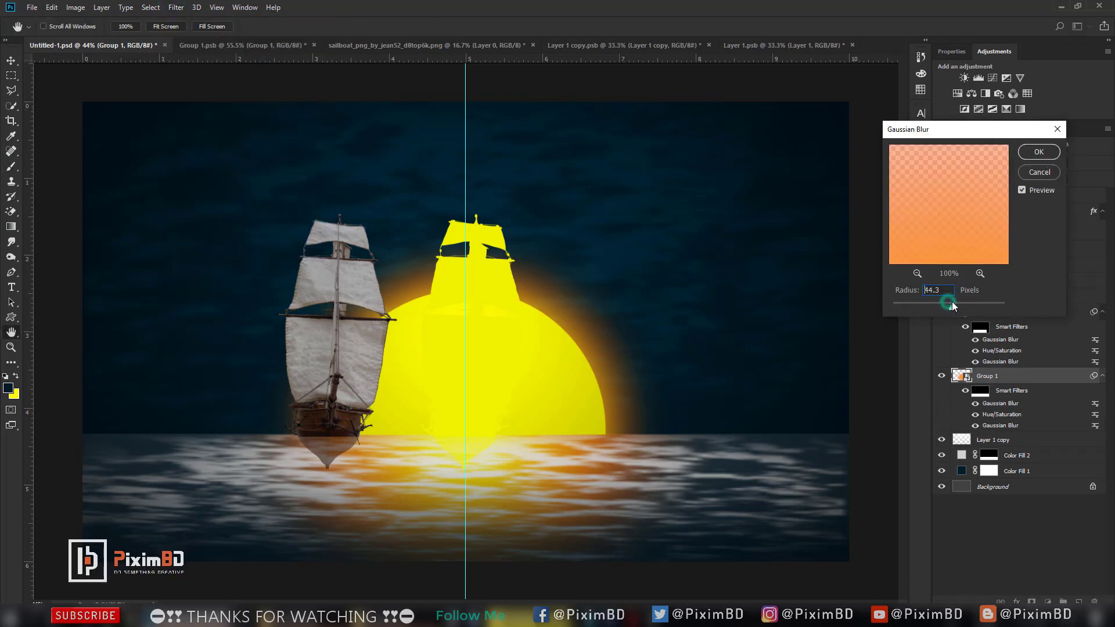
click(934, 303)
click(1030, 173)
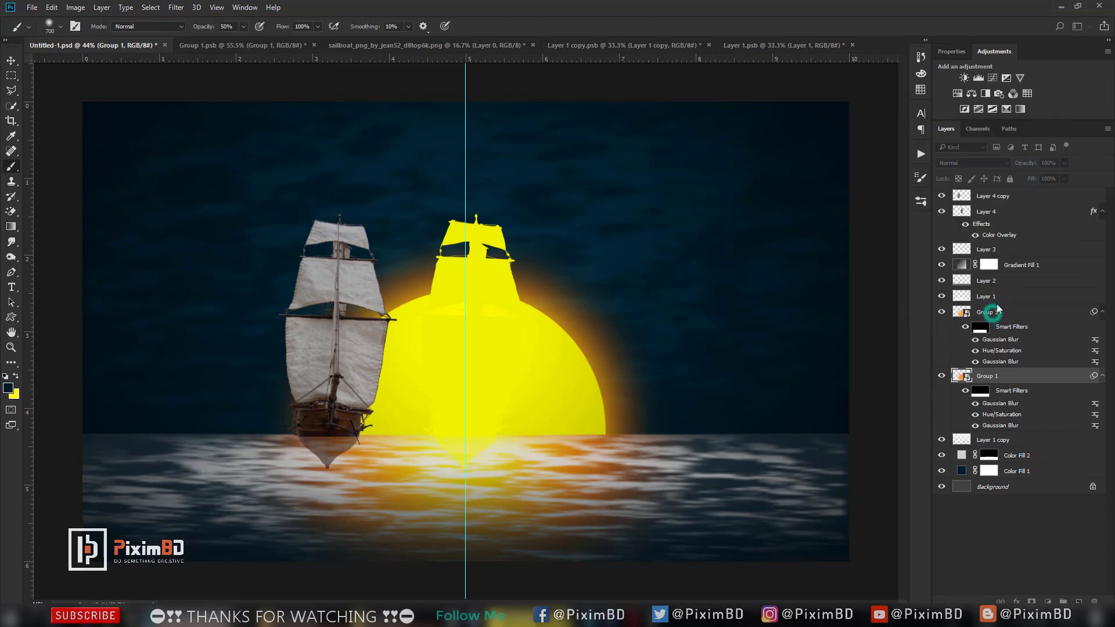
Toggle the visibility of the upper Group 1, Layer 4 copy and Layer 4 to check what each contributes.
click(957, 311)
click(942, 312)
click(942, 312)
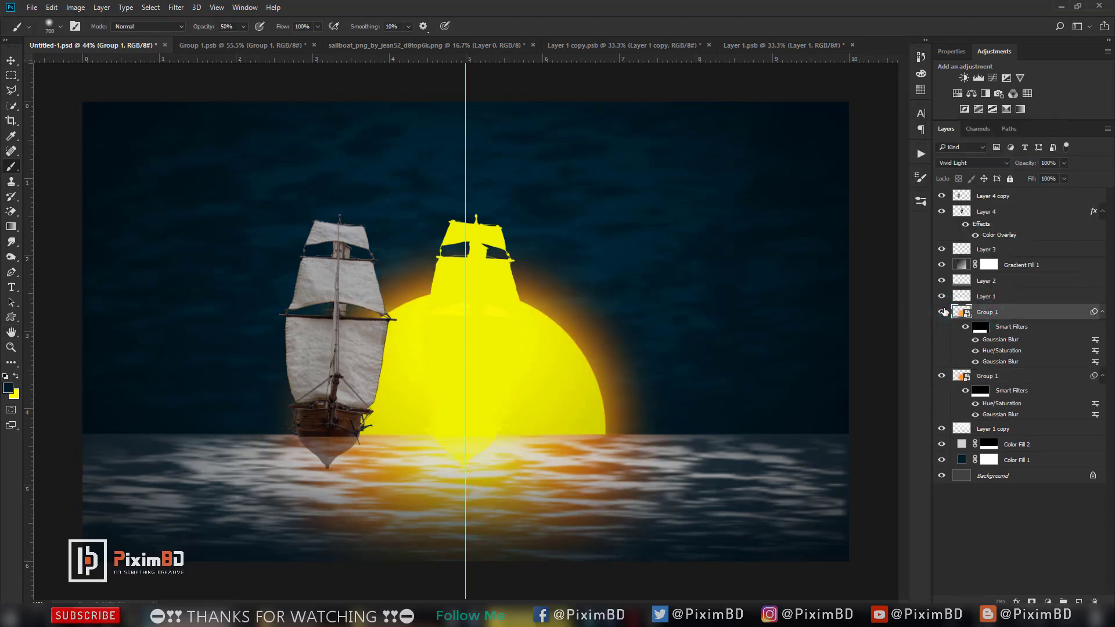
click(1005, 199)
click(942, 196)
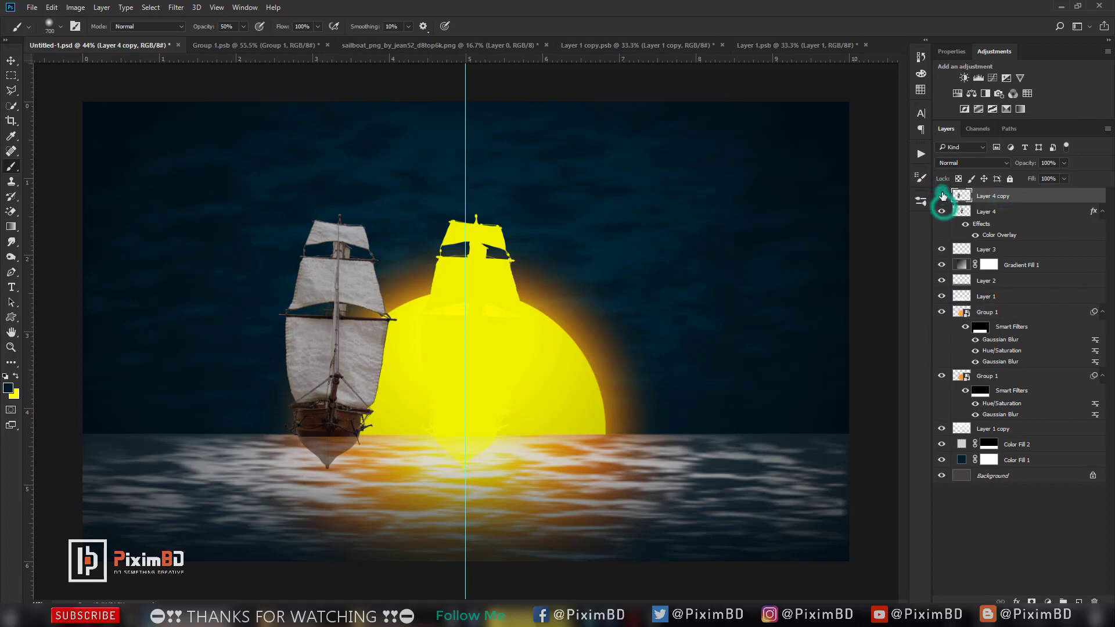
click(942, 196)
click(944, 210)
click(941, 211)
Nudge the yellow ship on Layer 4 slightly to the left.
click(976, 212)
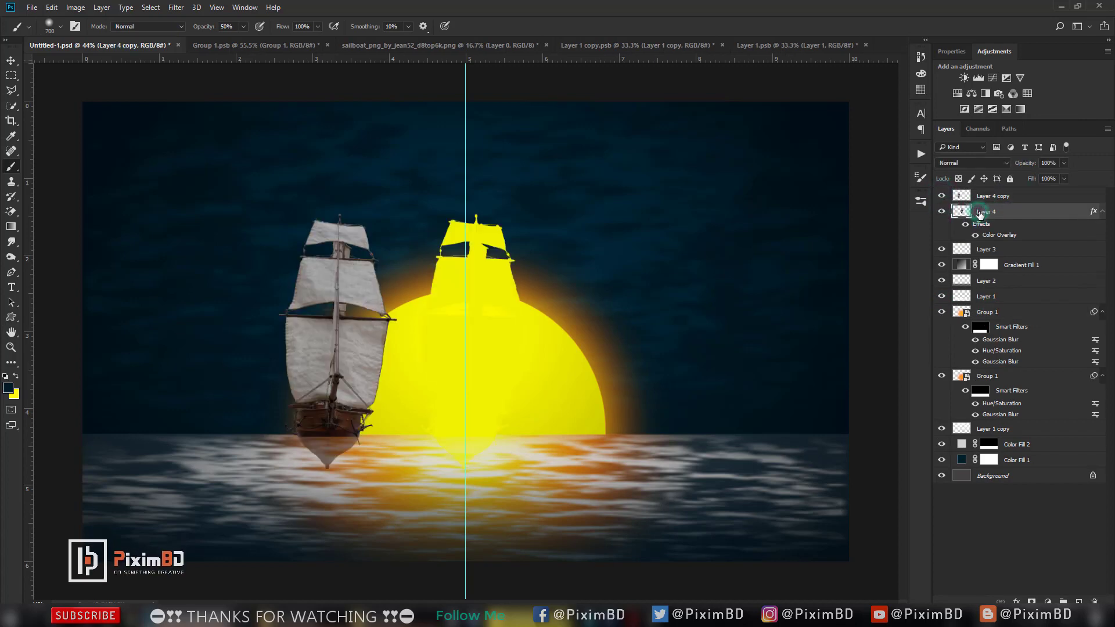
key(ctrl+t)
key(shift+Left)
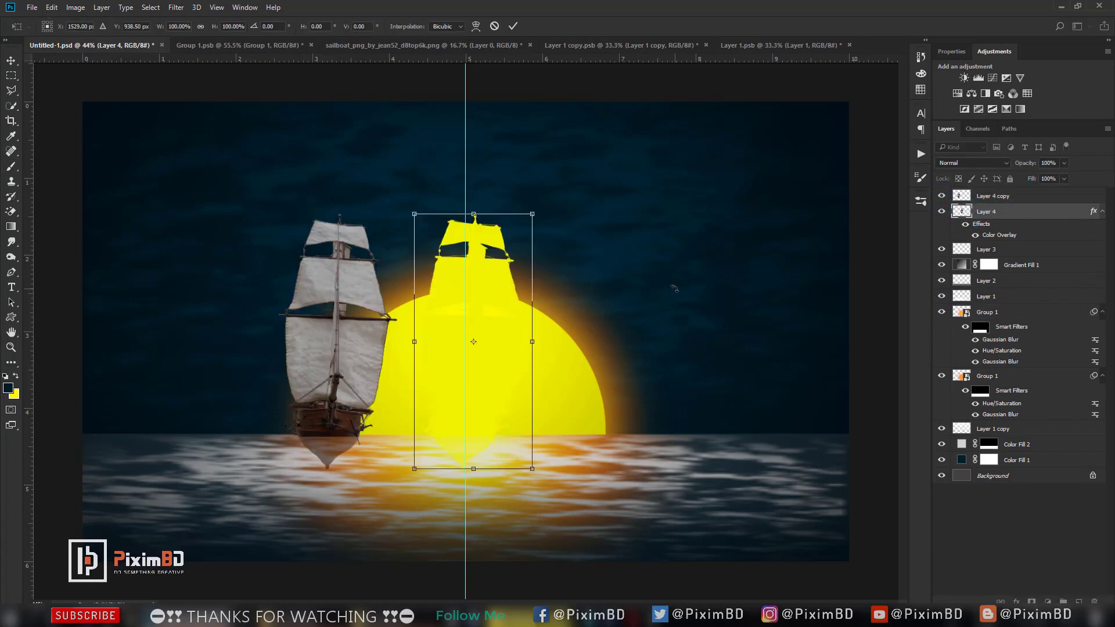
Move the textured ship on Layer 4 copy over the yellow ship, offset slightly right so a thin yellow rim shows along its left edges.
click(1005, 199)
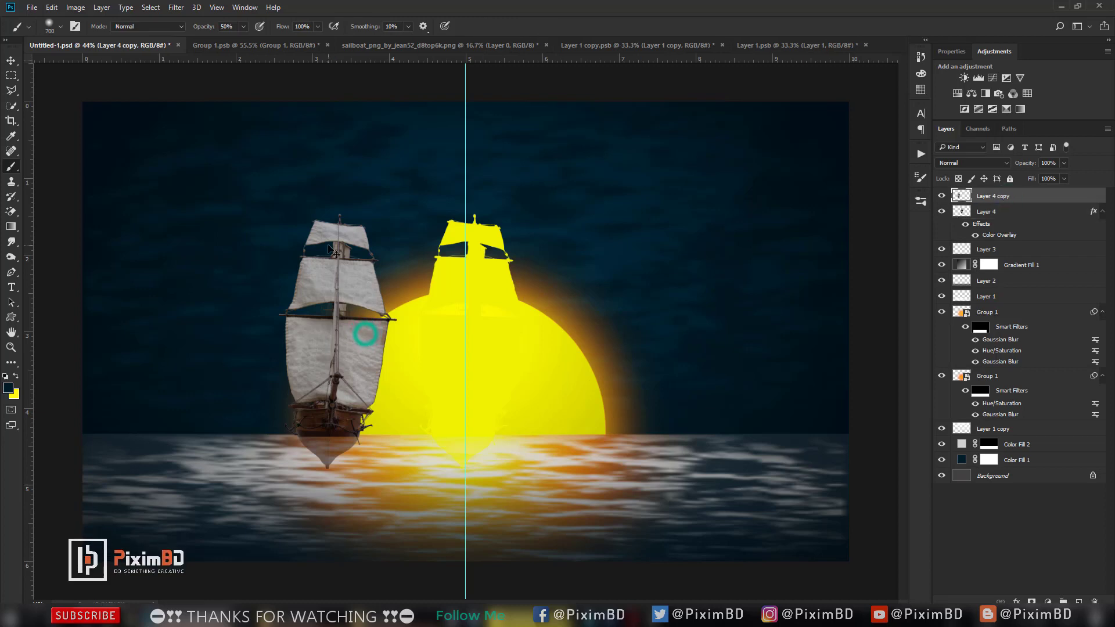
key(ctrl+t)
drag(365, 334, 504, 328)
key(Right)
key(Right)
key(Right)
key(Right)
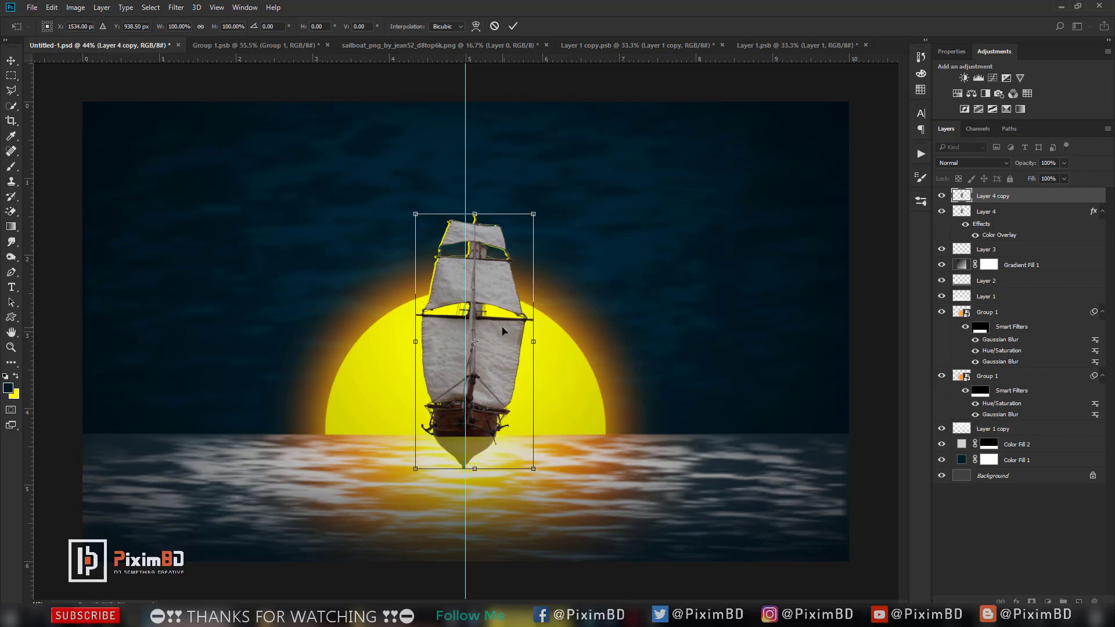
key(Return)
key(b)
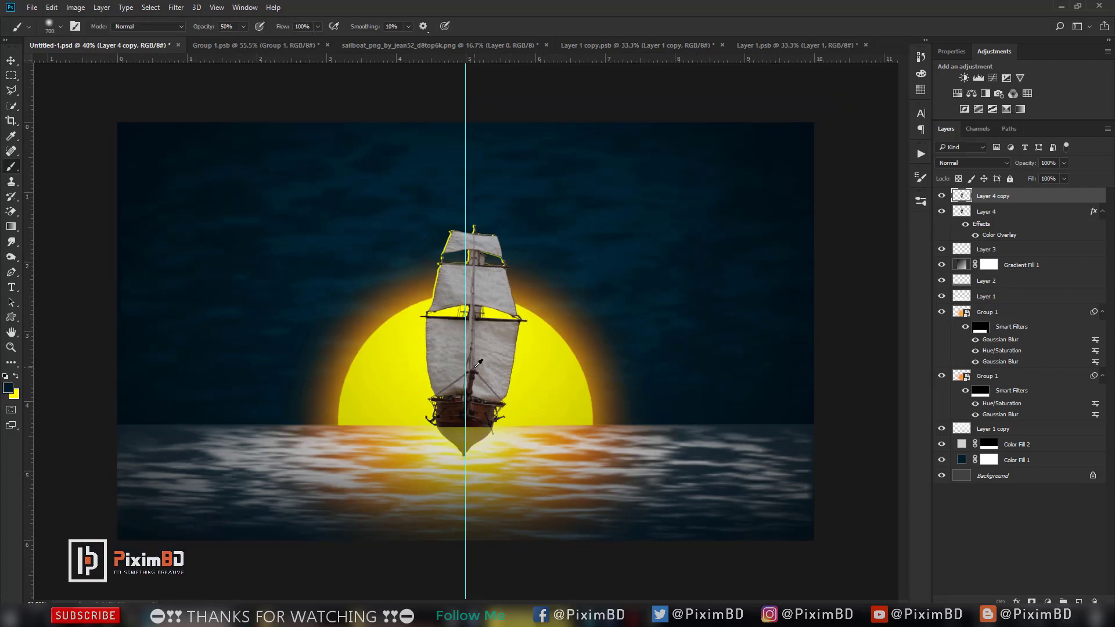
Add a Levels adjustment clipped to Layer 4 copy and raise its black input level to darken the ship.
click(1048, 600)
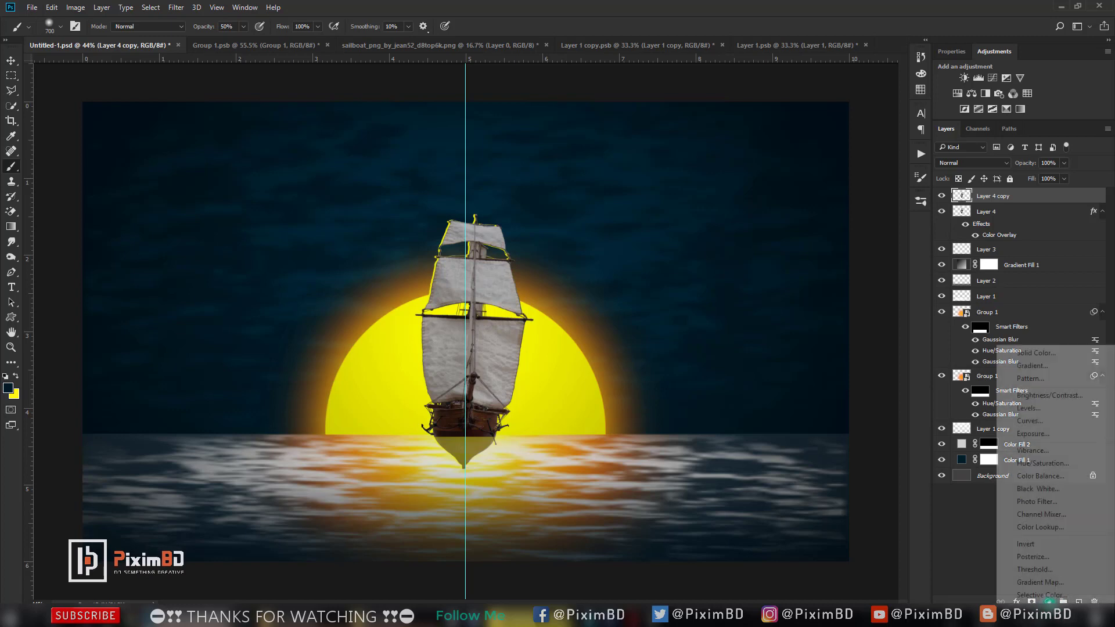
click(1027, 408)
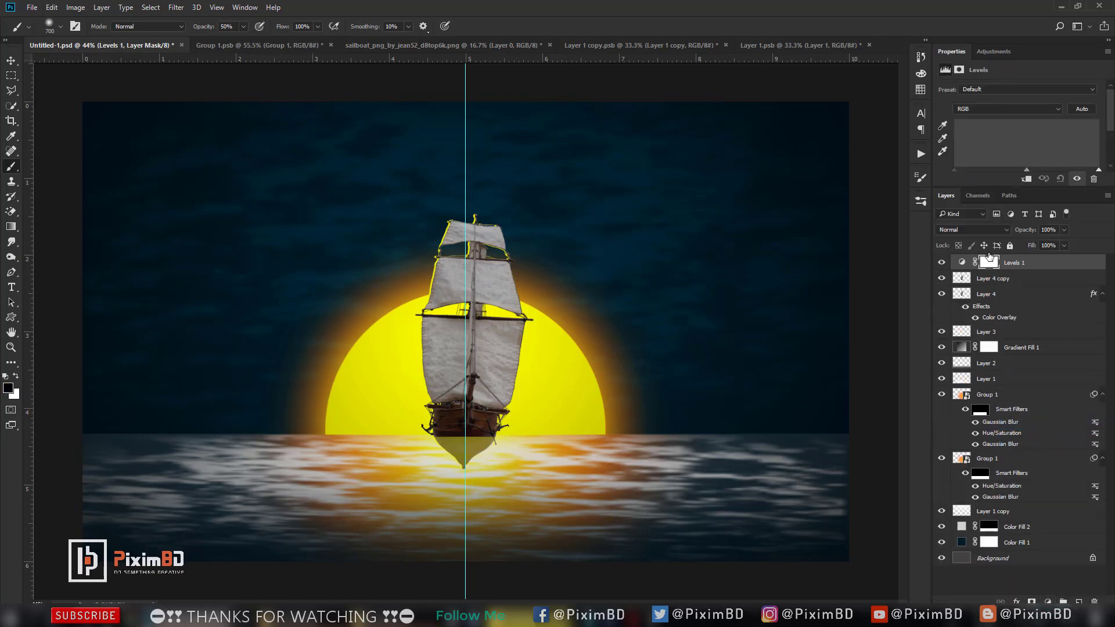
click(955, 169)
mouse_move(956, 169)
mouse_down()
mouse_move(989, 171)
mouse_move(972, 168)
mouse_up()
click(1025, 179)
Add a Photo Filter adjustment clipped to the ship, using Warming Filter (85) at 24% density.
click(1048, 598)
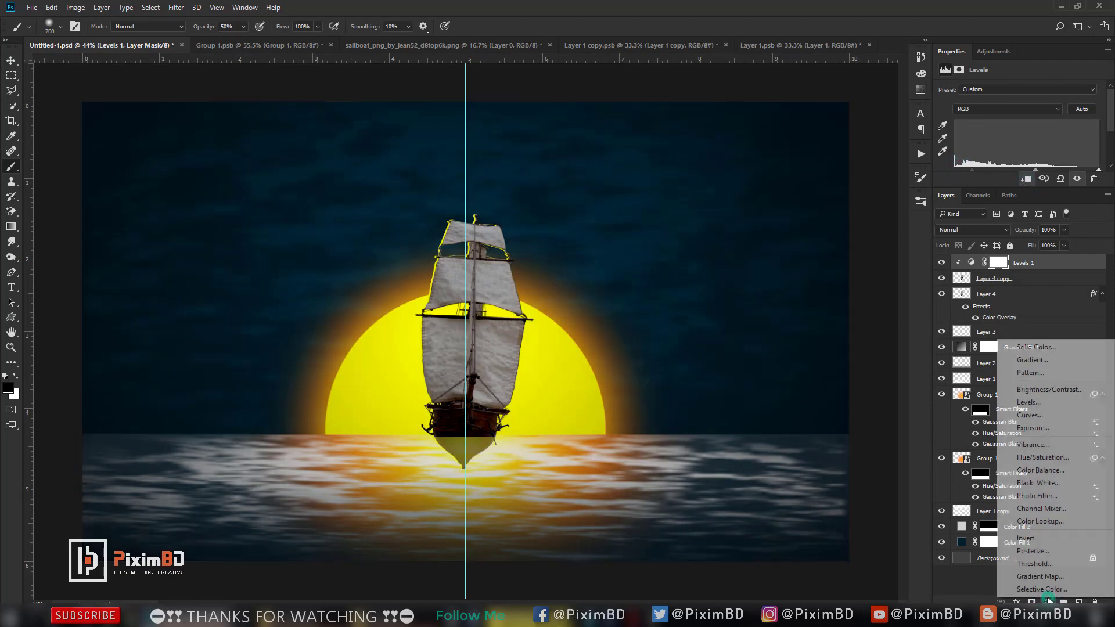
click(1039, 493)
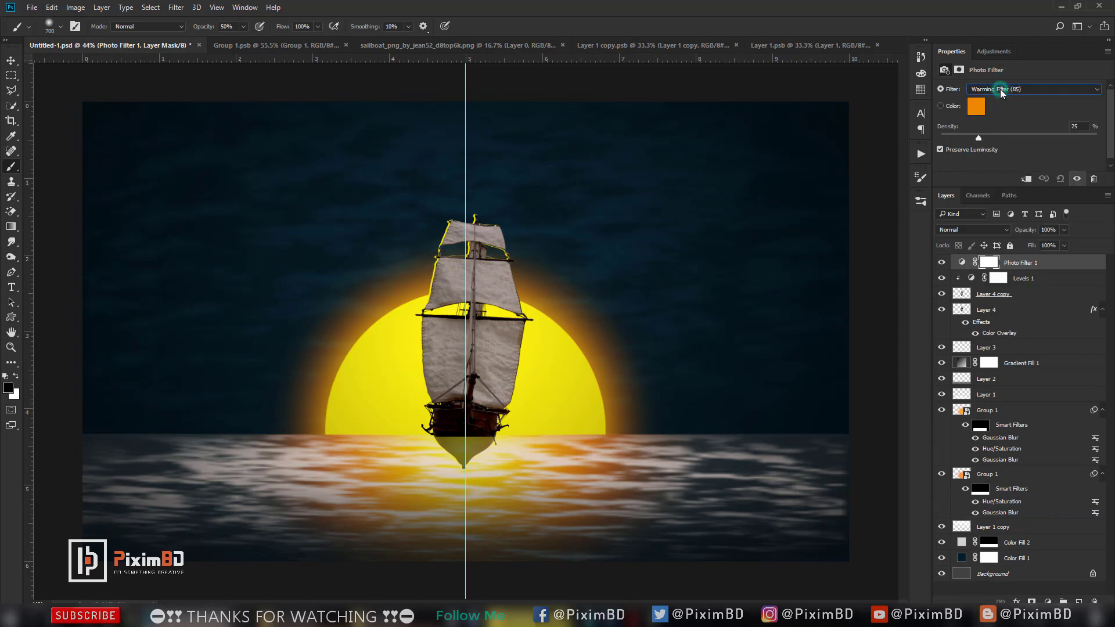
click(977, 138)
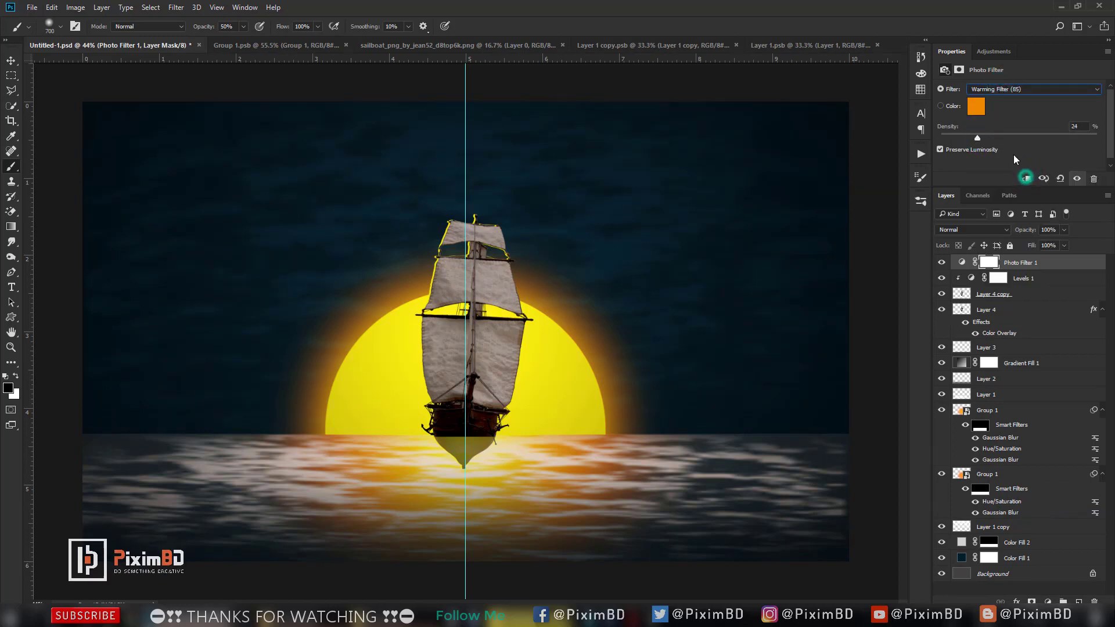
click(1026, 178)
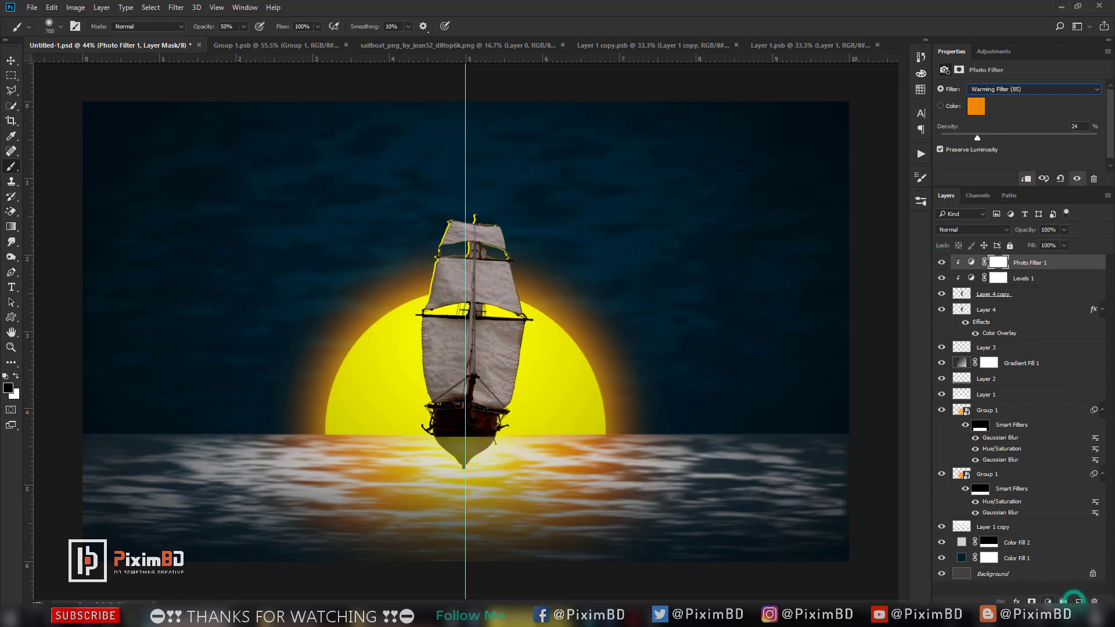
Create a new empty layer above Photo Filter 1 and clip it to the ship.
click(1075, 599)
right_click(1015, 261)
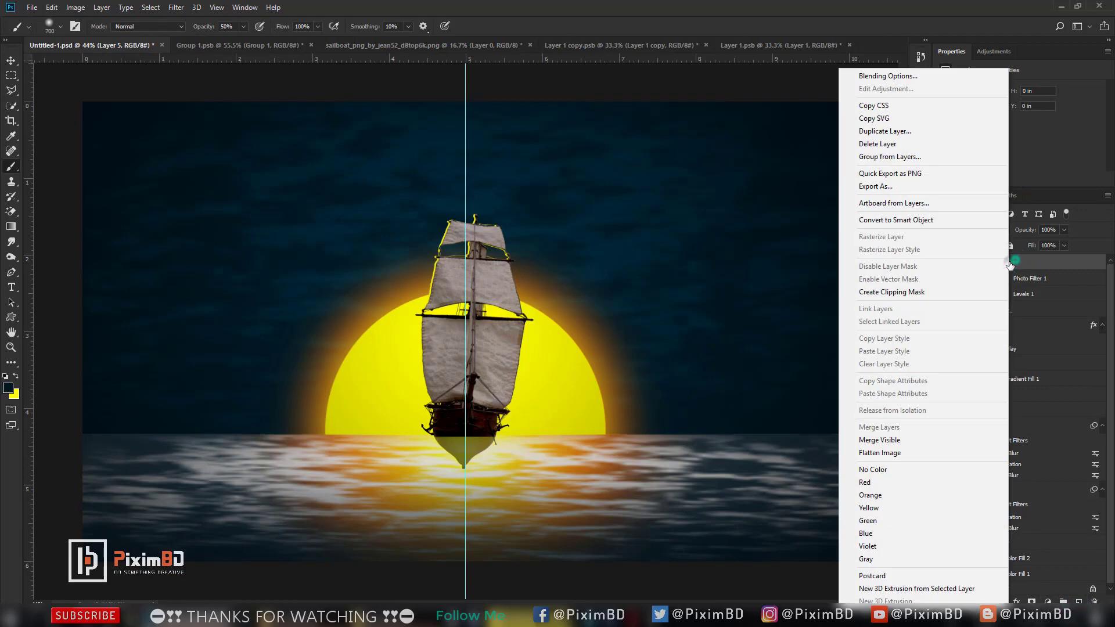
click(1013, 261)
right_click(1005, 265)
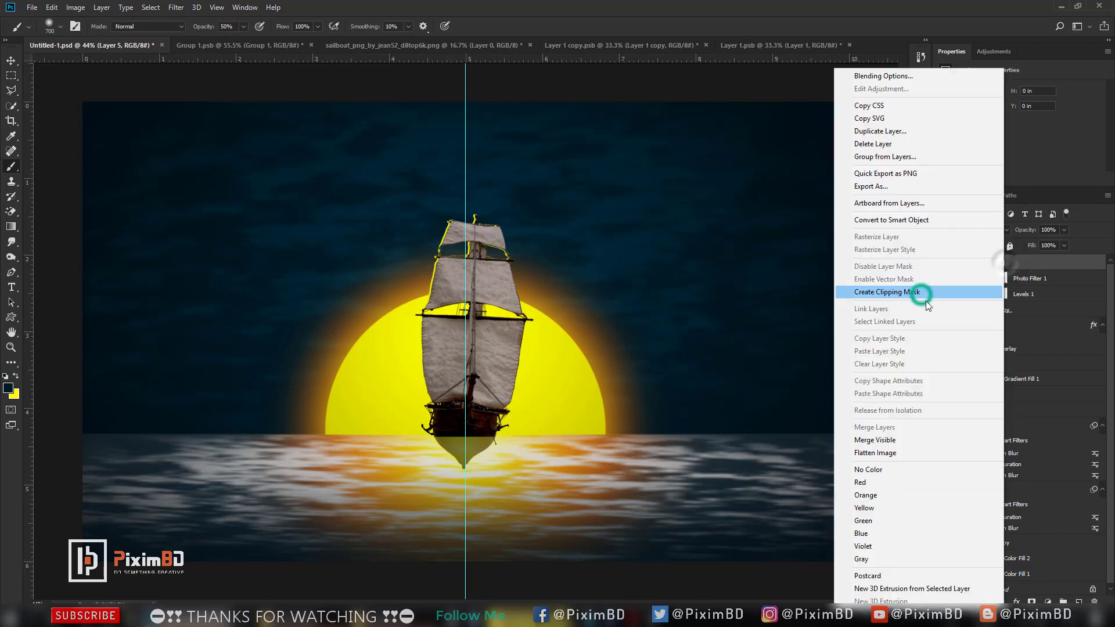
click(921, 294)
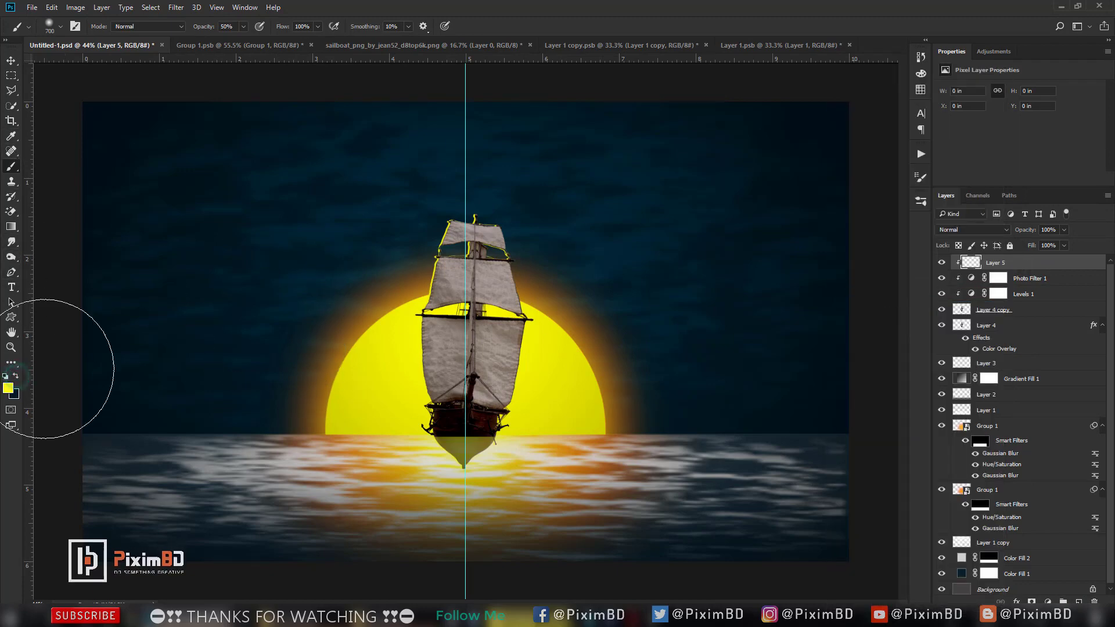
Paint a soft glow down the ship's left side on Layer 5, using yellow sampled from the sun at 11% brush opacity.
alt+click(399, 332)
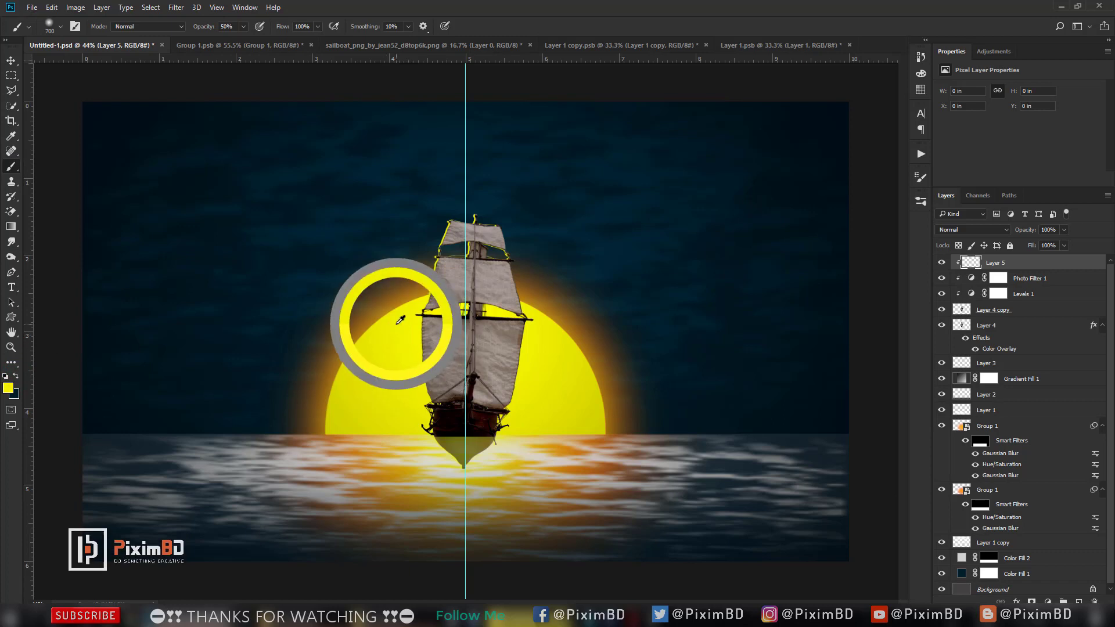
click(234, 26)
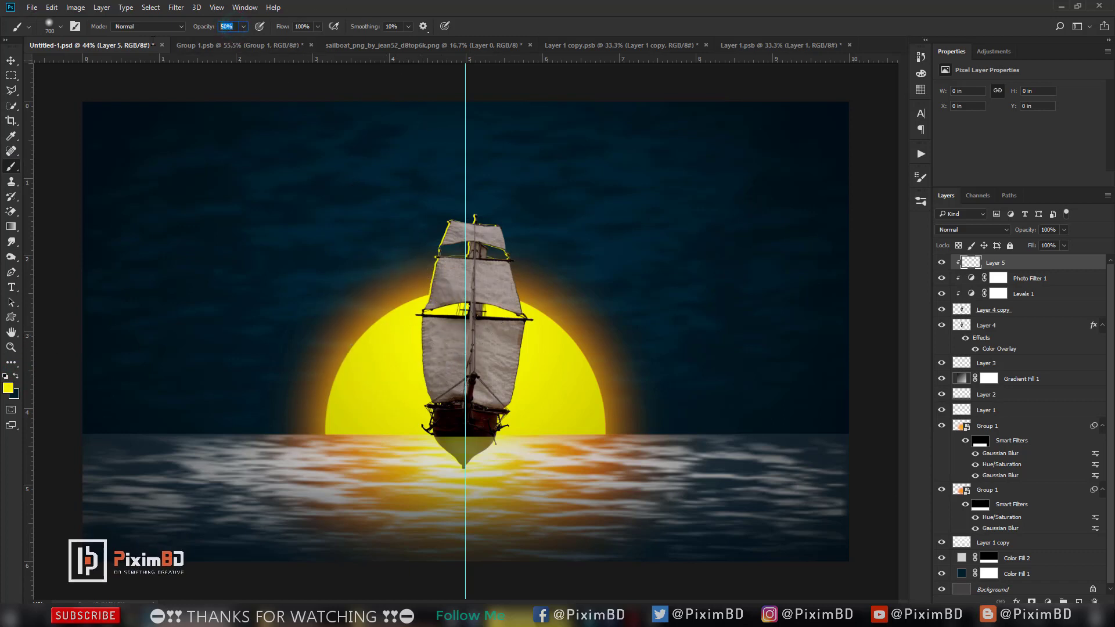
text(11)
mouse_move(451, 250)
mouse_down()
mouse_move(436, 249)
mouse_move(451, 249)
mouse_move(452, 375)
mouse_up()
drag(424, 265, 450, 441)
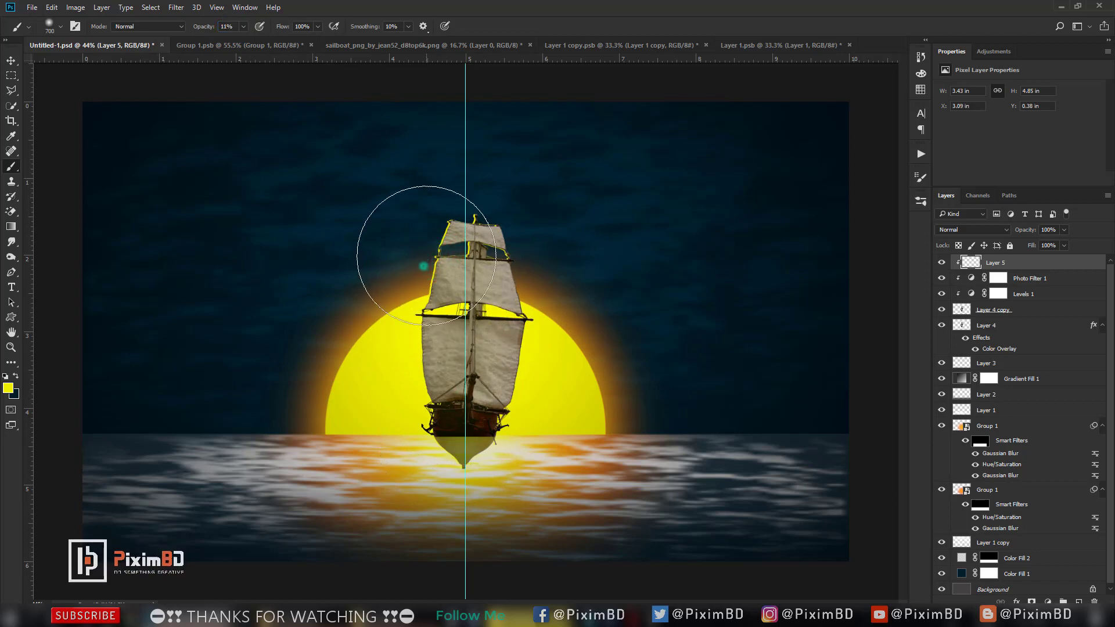
drag(396, 367, 404, 534)
mouse_move(396, 366)
mouse_down()
mouse_move(473, 252)
mouse_move(424, 466)
mouse_up()
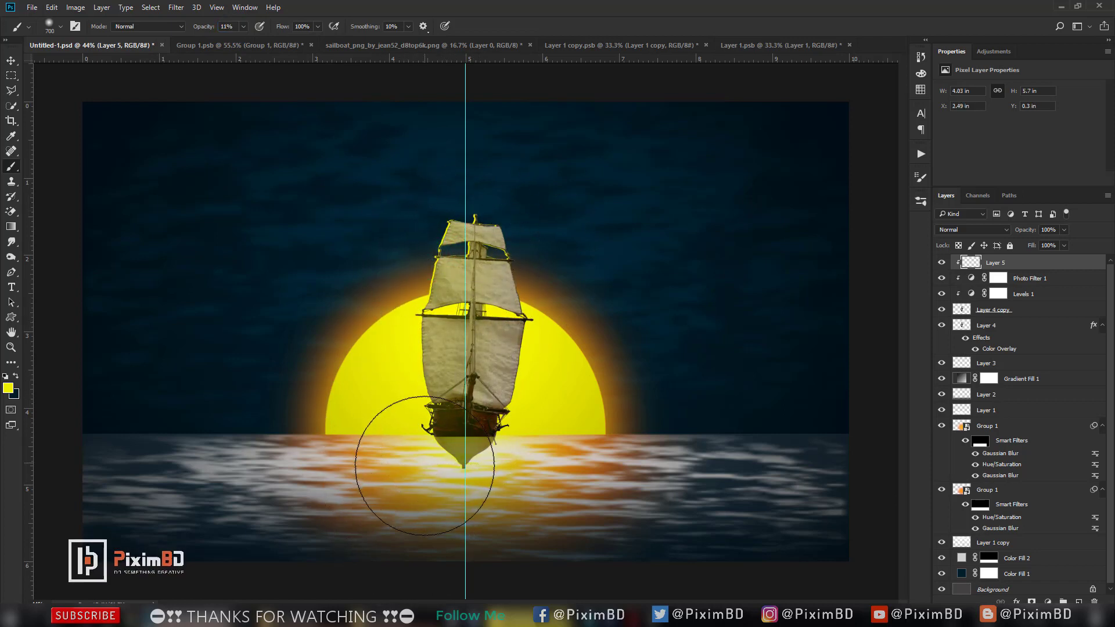
Apply a slight Hue/Saturation adjustment to the yellow glow painted on Layer 5.
click(76, 7)
mouse_move(133, 36)
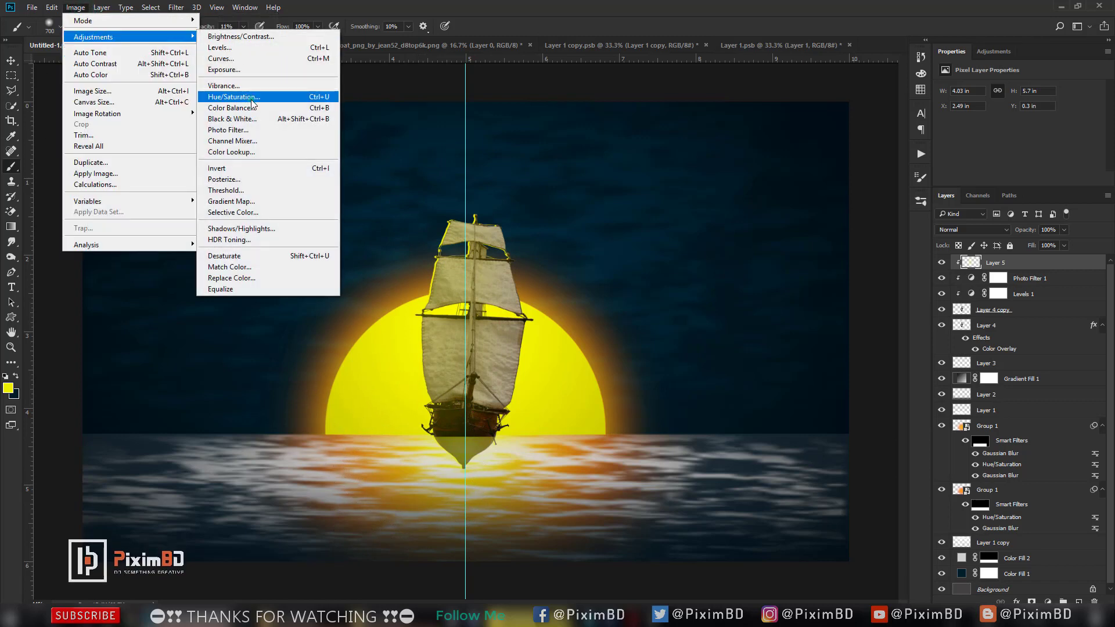
click(249, 92)
drag(939, 161, 935, 161)
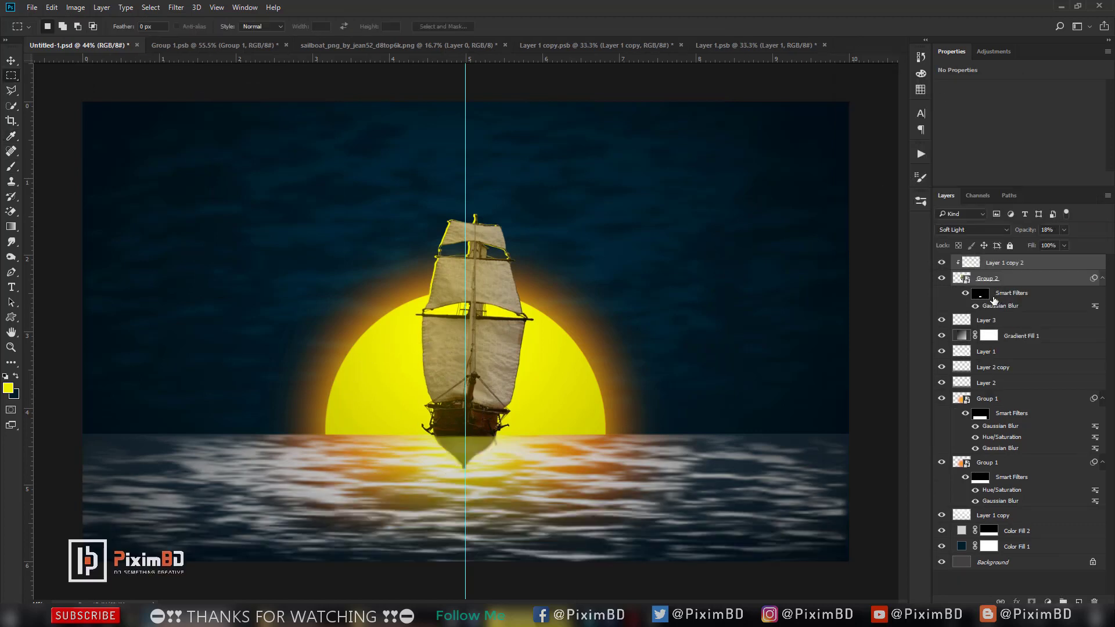
Group the ship and its clipped top layer, toggling the group's visibility to check its contents.
key(ctrl+g)
click(941, 261)
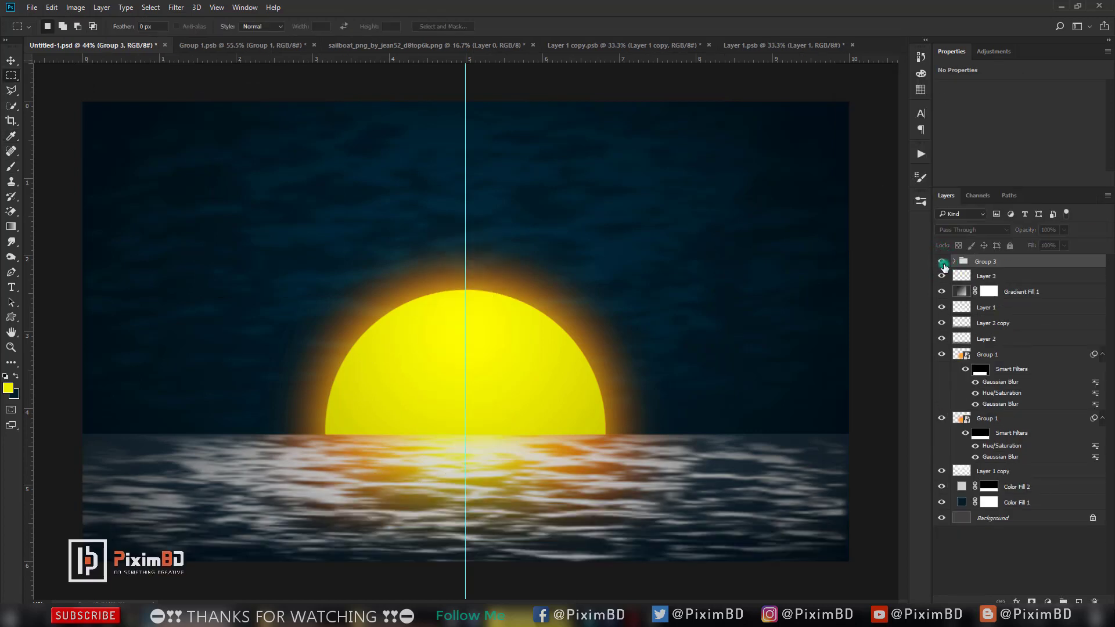
click(943, 263)
Duplicate the ship group, scale the copy to about 48% and place it on the horizon left of the main ship.
key(ctrl+j)
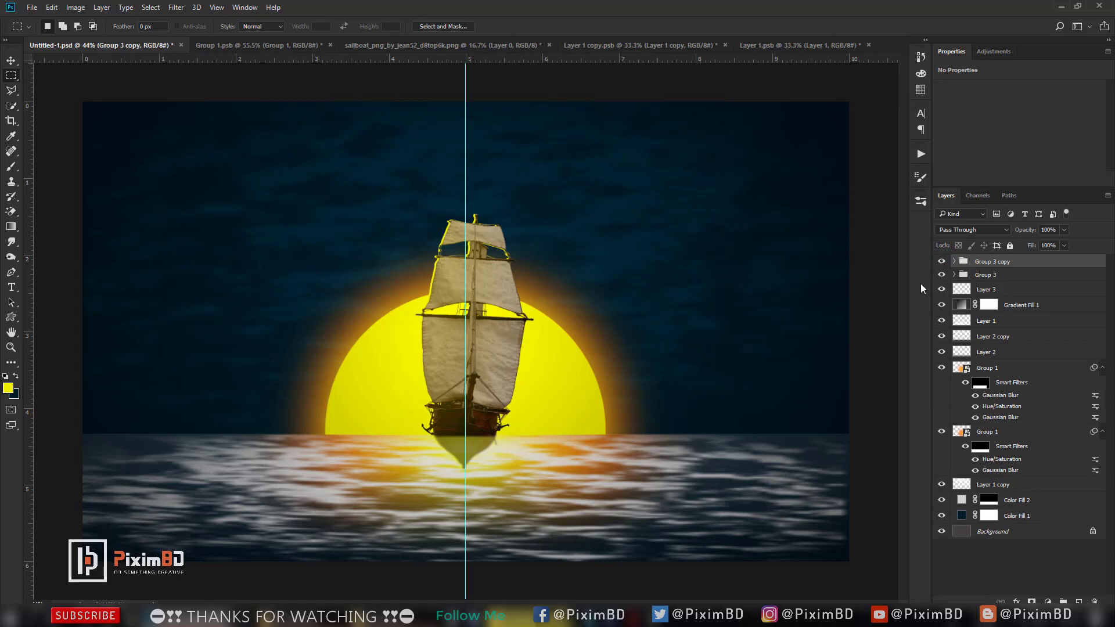
key(ctrl+t)
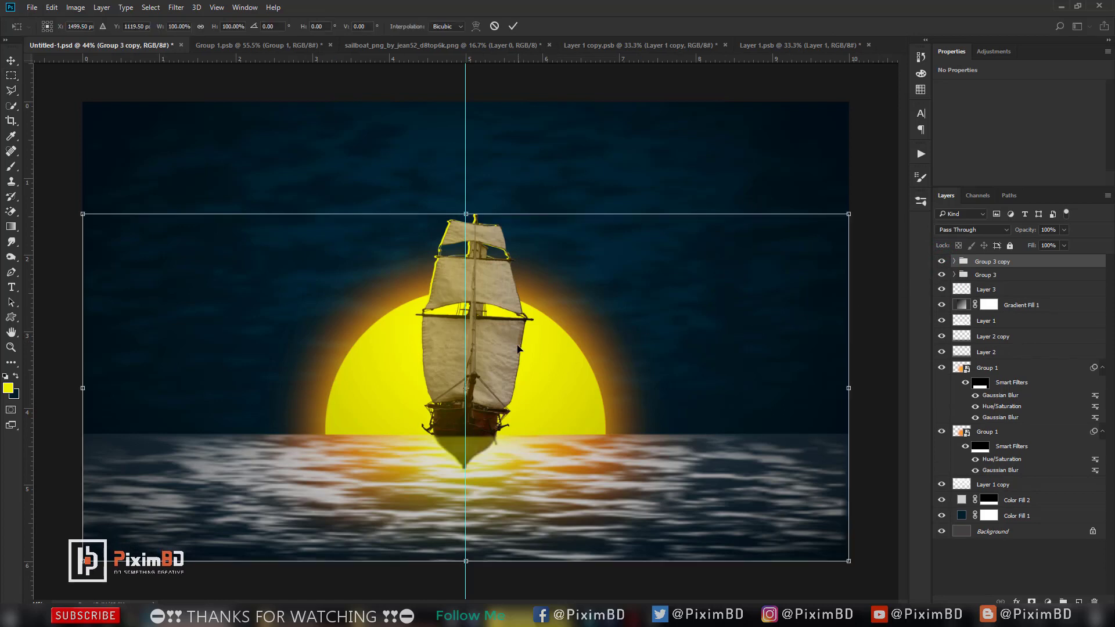
drag(496, 362, 391, 372)
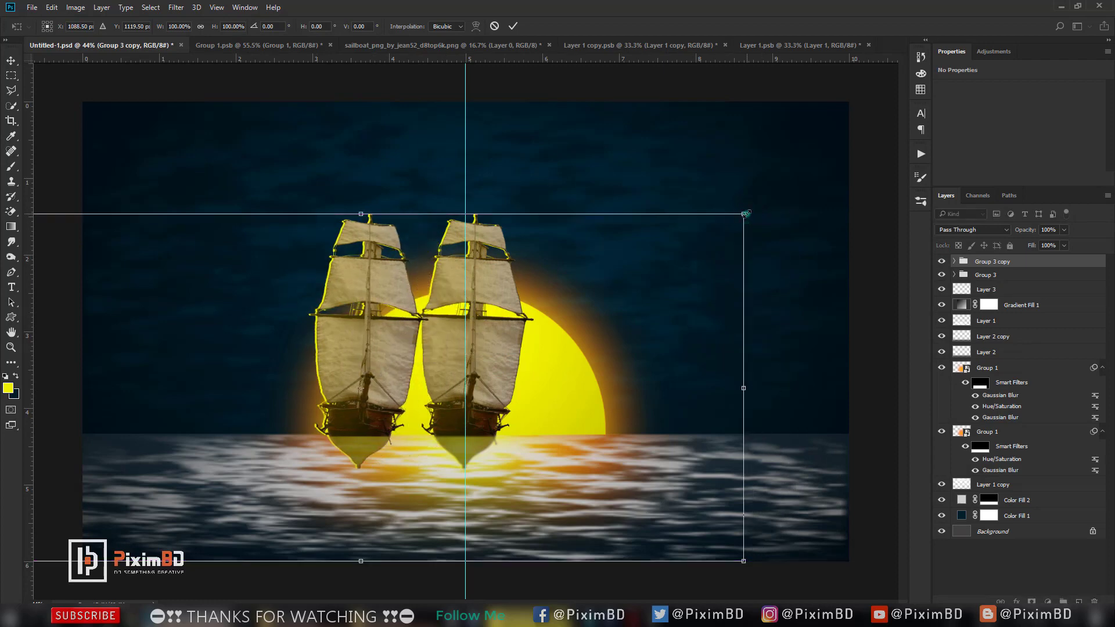
drag(745, 214, 350, 400)
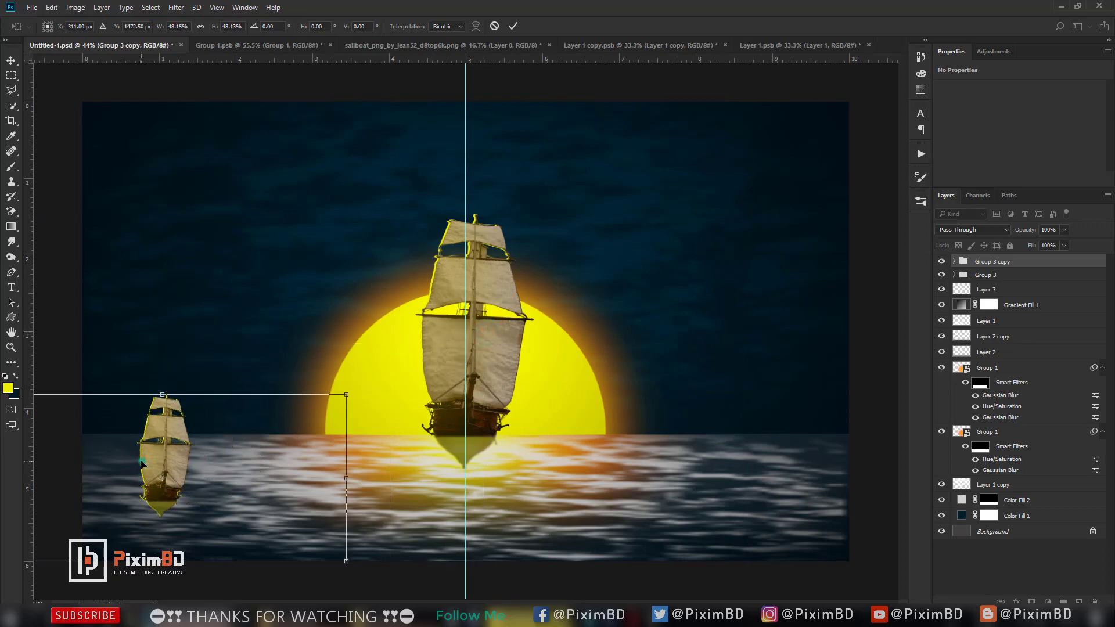
drag(142, 462, 370, 382)
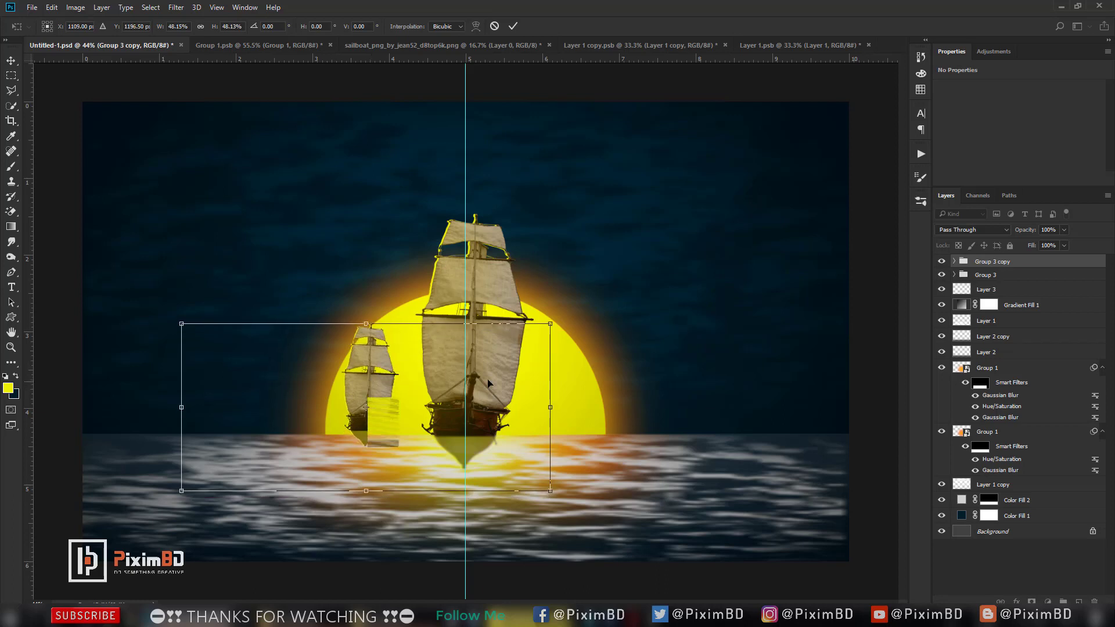
key(Return)
key(ctrl+t)
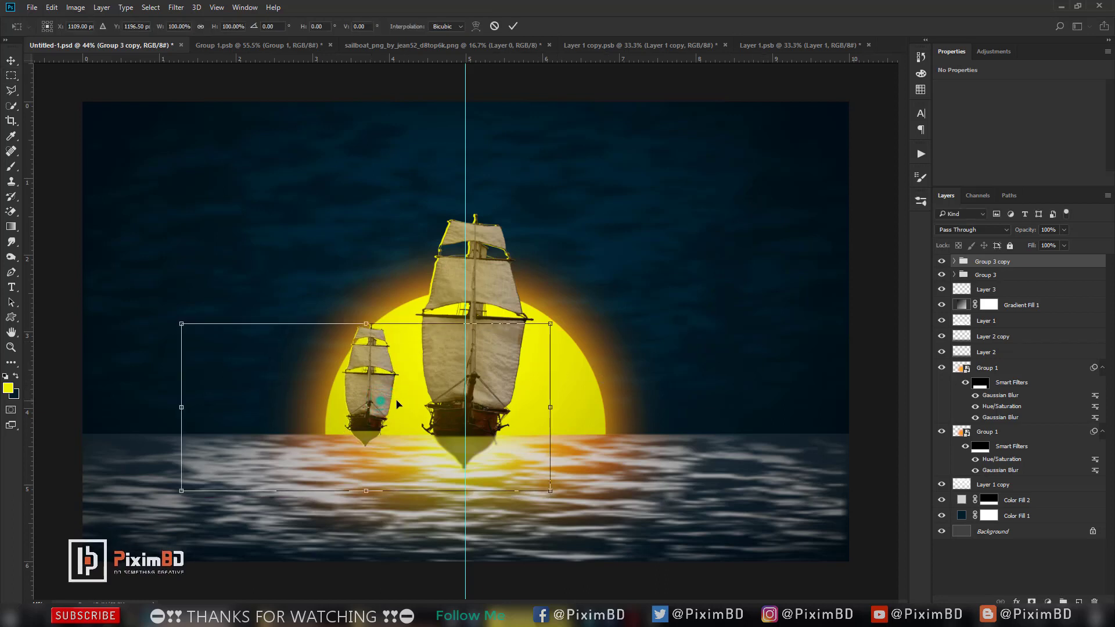
drag(396, 402, 404, 400)
key(Return)
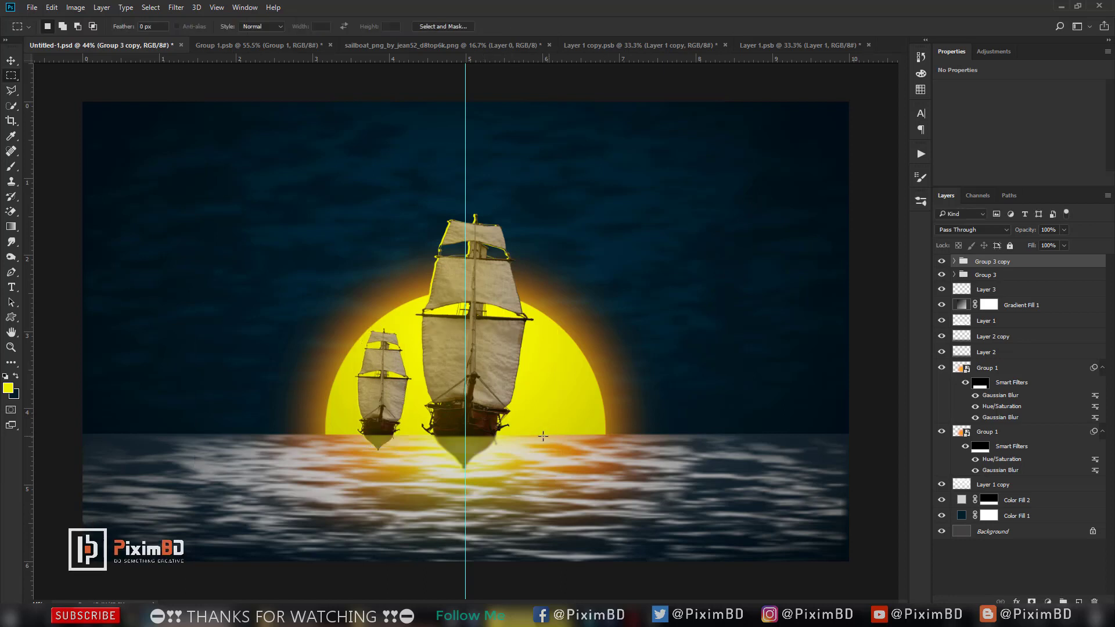
Duplicate the small ship and move the copy about 2.27 in horizontally to the main ship's right side.
key(ctrl+j)
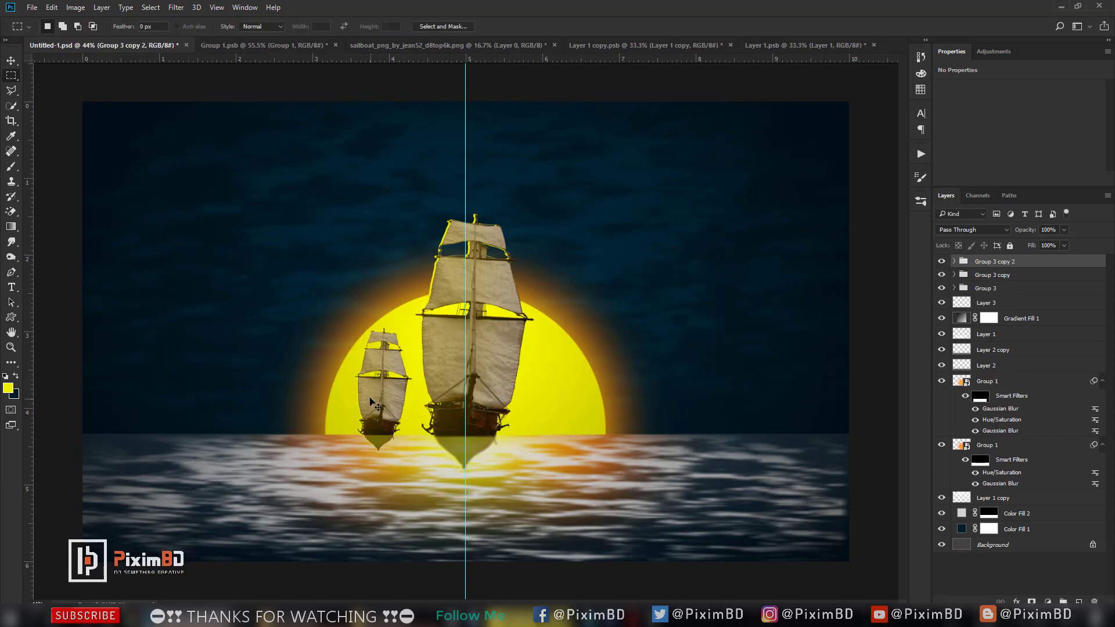
key(ctrl+t)
drag(389, 395, 563, 394)
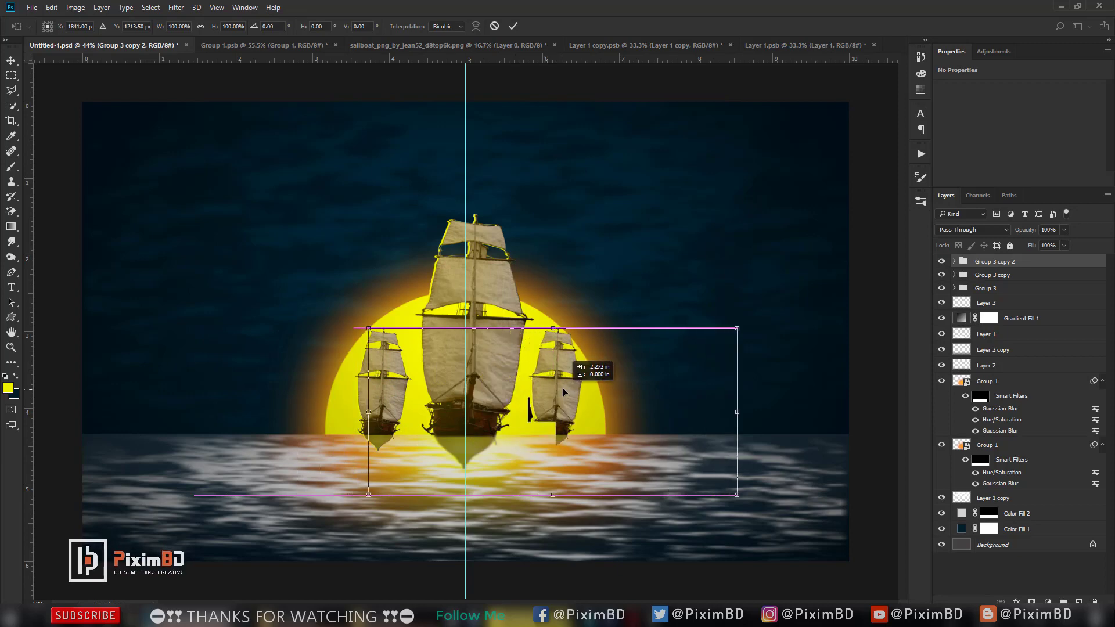
key(Return)
key(m)
Scale both small ship groups together to about 94%, keeping them centred around the main ship.
scroll(573, 459, down, 5)
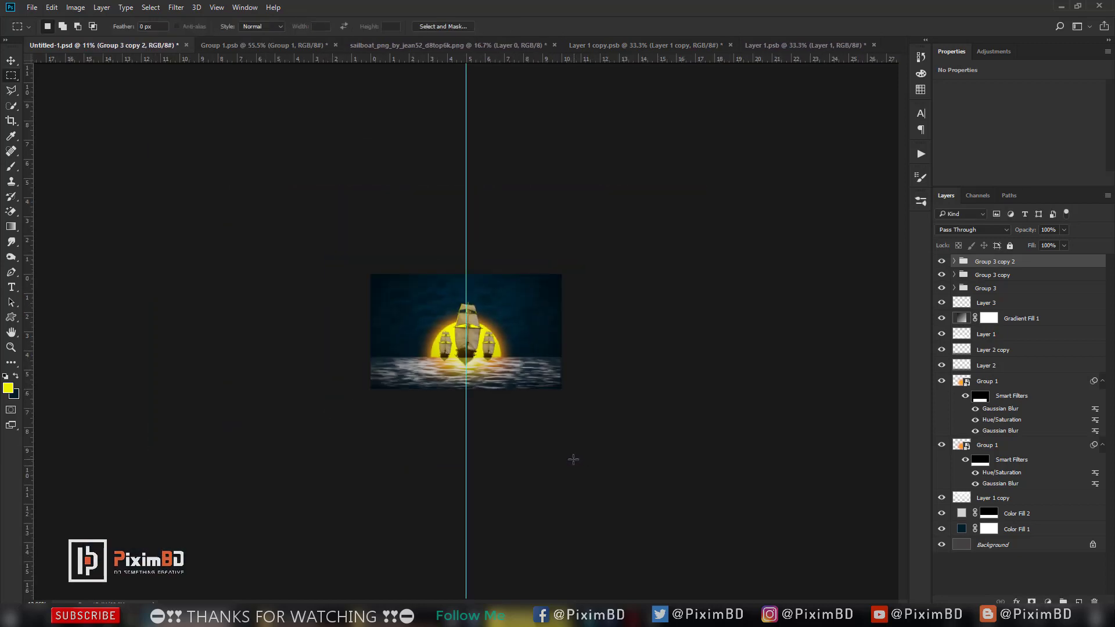
scroll(573, 459, up, 3)
shift+click(1000, 280)
key(ctrl+t)
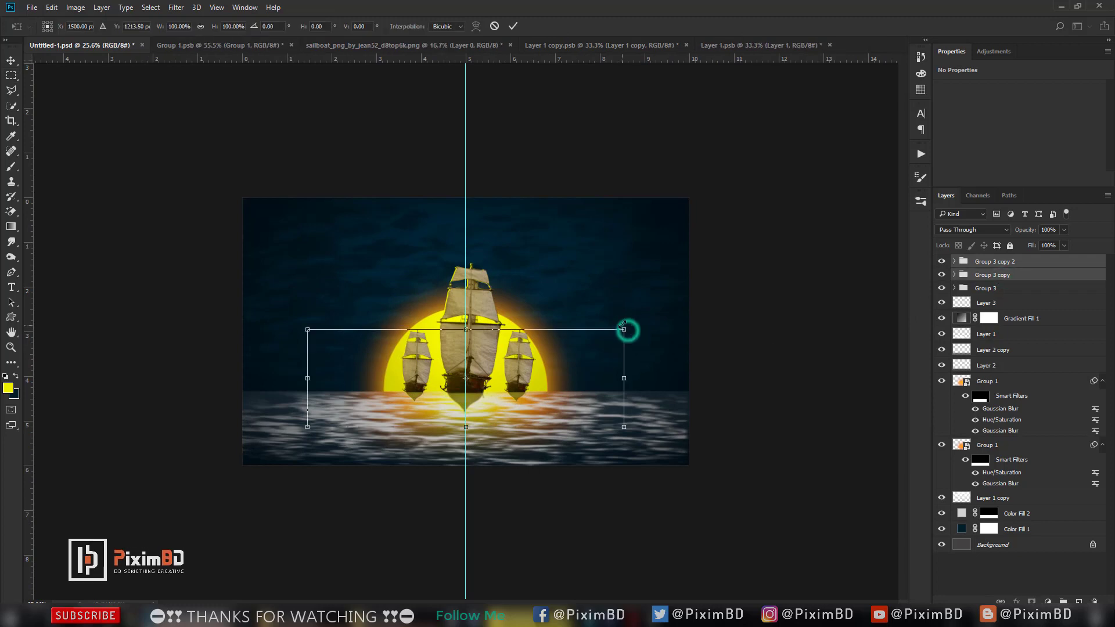
drag(626, 327, 615, 331)
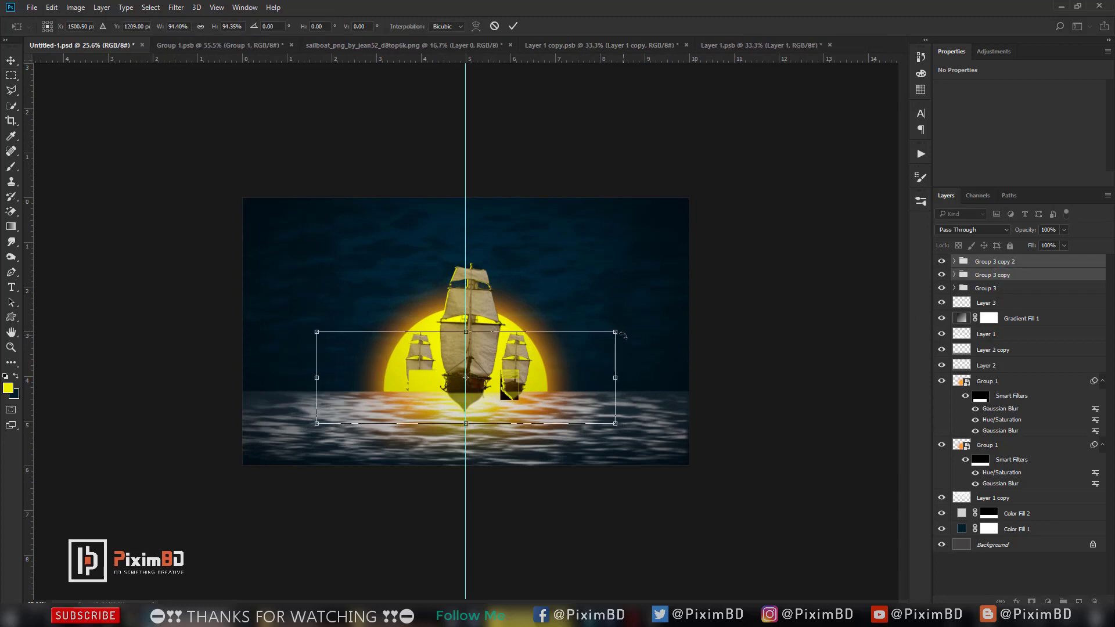
key(Return)
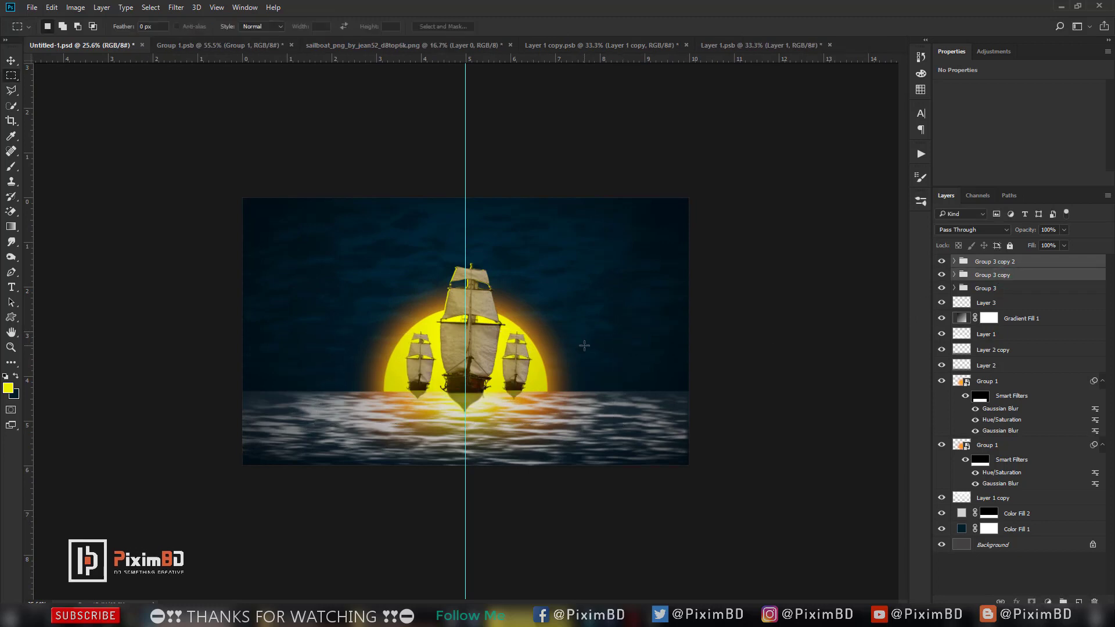
Shift the right small ship slightly outward and scale it to about 96%.
click(990, 261)
key(ctrl+t)
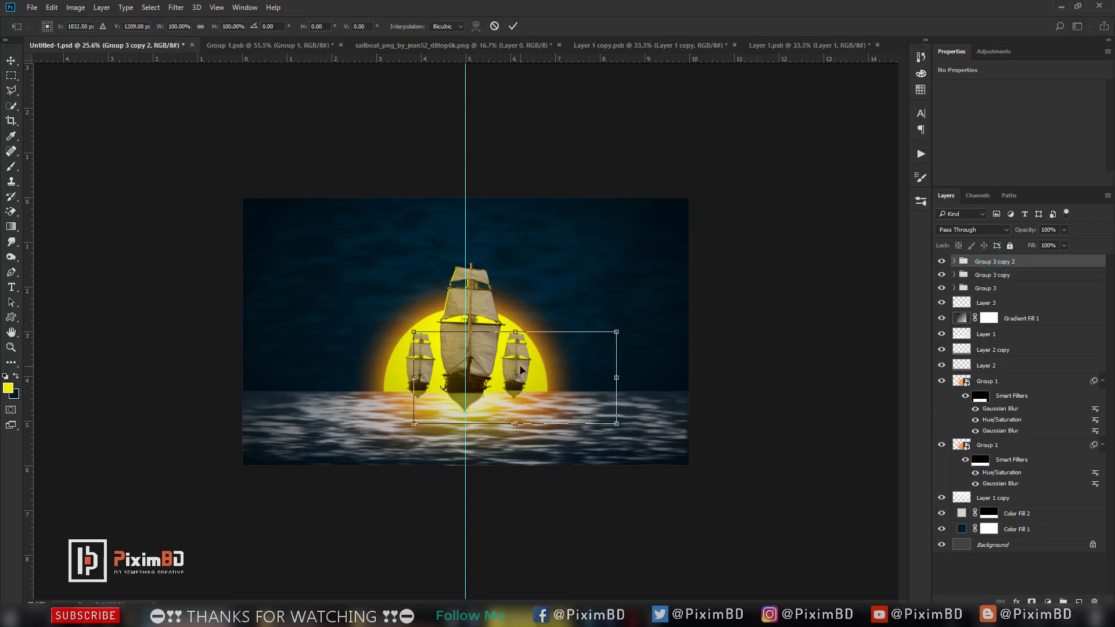
drag(520, 369, 524, 368)
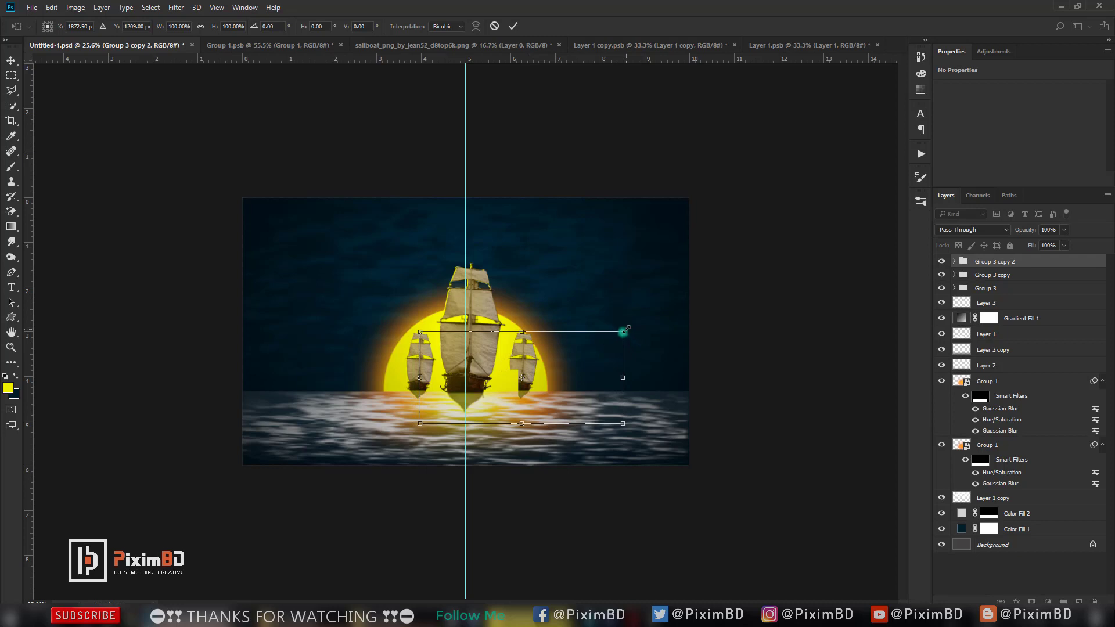
drag(620, 332, 616, 337)
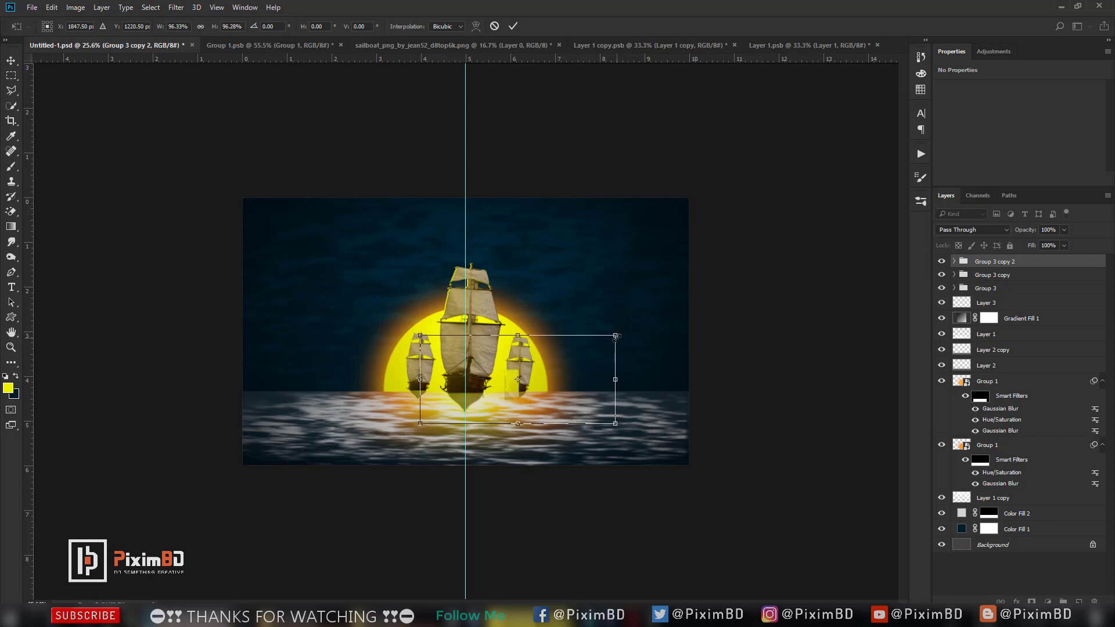
key(Return)
Delete the left small ship's group and scale the right small ship to about 98%.
click(980, 274)
key(Delete)
click(987, 261)
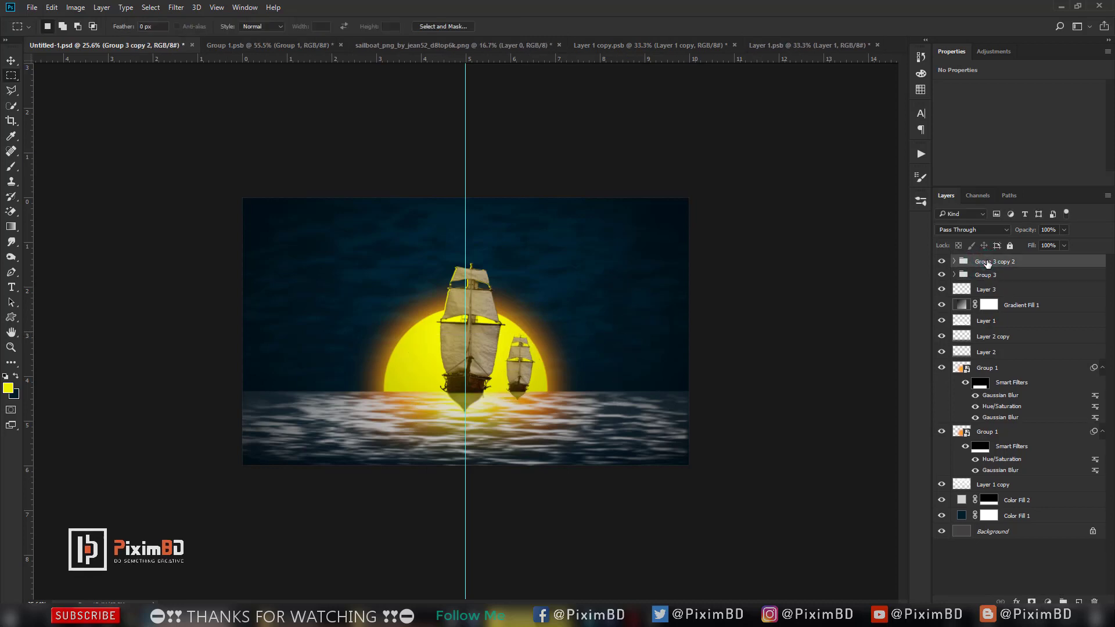
key(ctrl+t)
drag(616, 334, 613, 336)
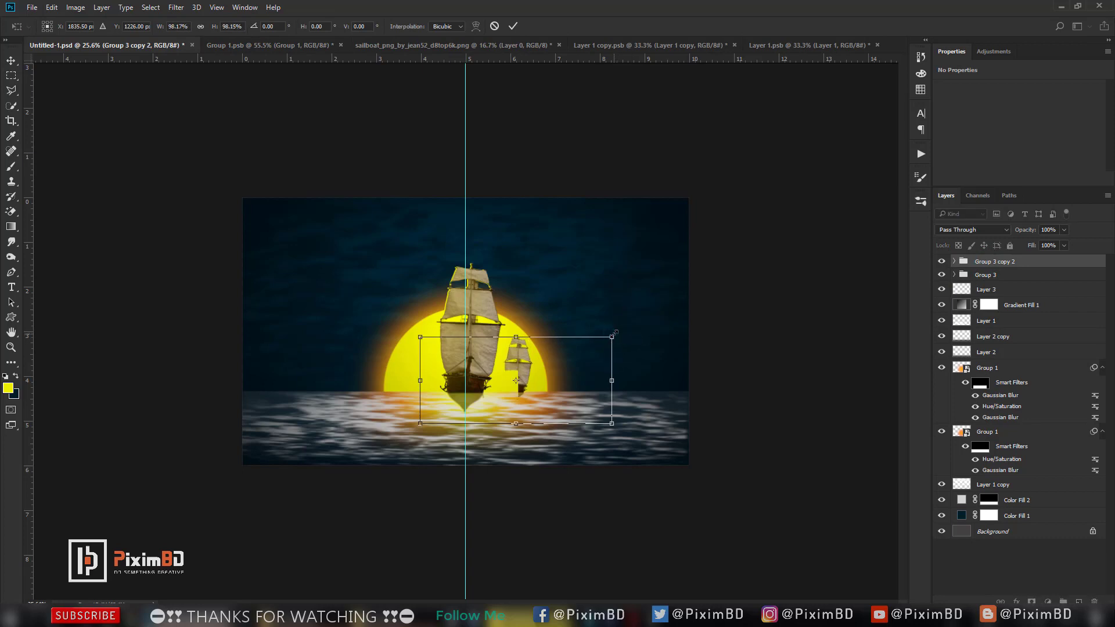
key(Return)
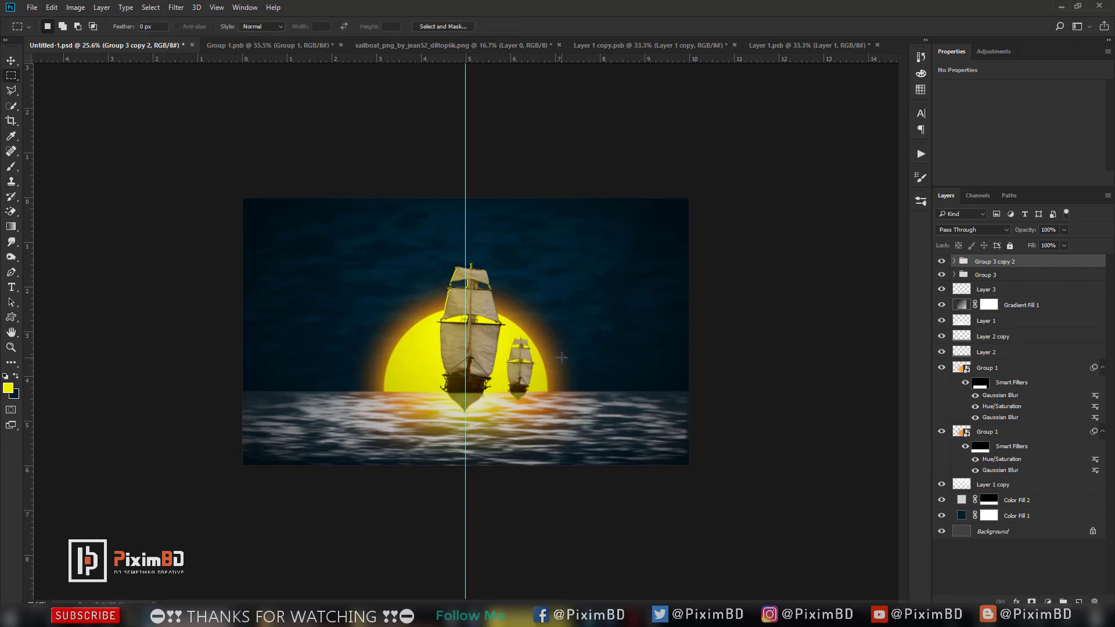
Duplicate the right small ship and place the copy level with it on the main ship's left side.
key(ctrl+j)
key(ctrl+t)
drag(529, 370, 420, 370)
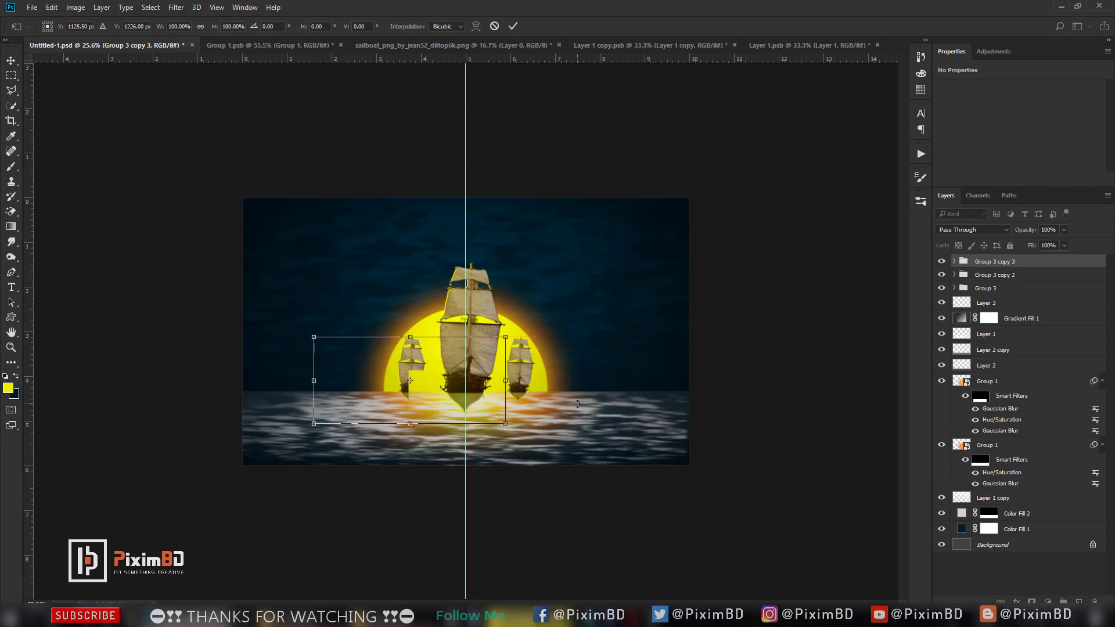
key(Return)
key(ctrl+0)
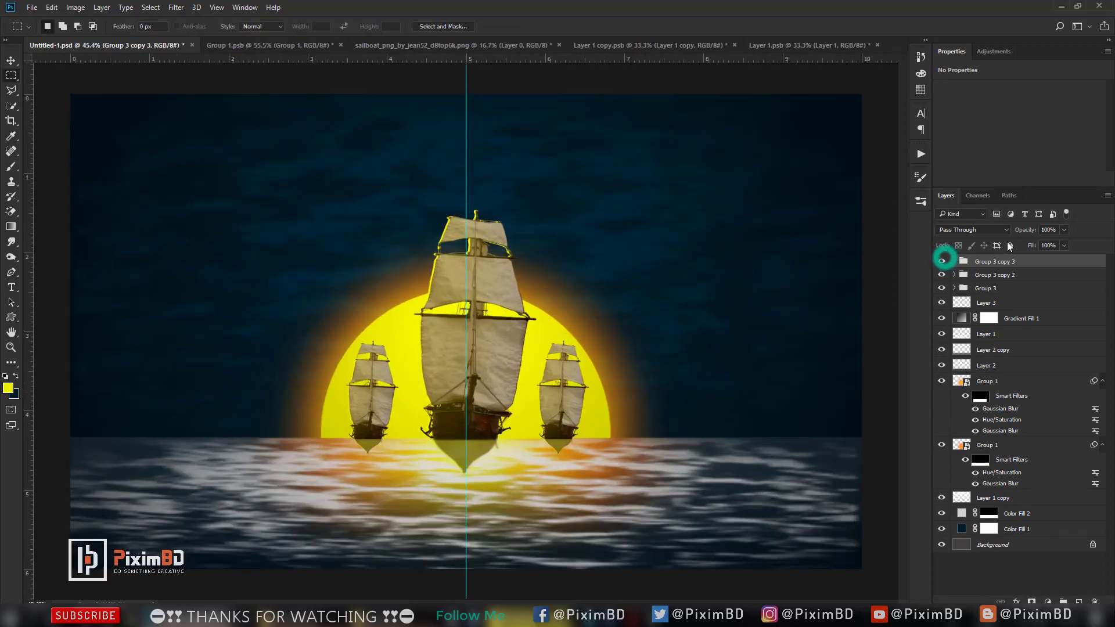
click(941, 261)
click(941, 261)
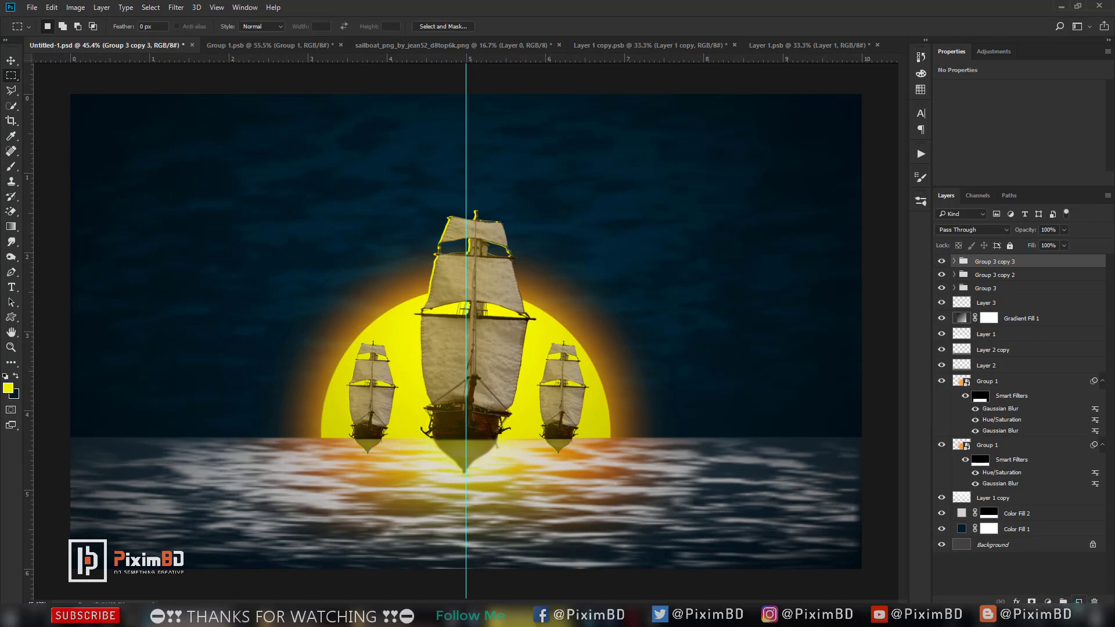
Create a new layer above the ship groups and brush a broad soft yellow glow at 11% opacity over the main and left ships.
key(ctrl+shift+alt+n)
click(10, 166)
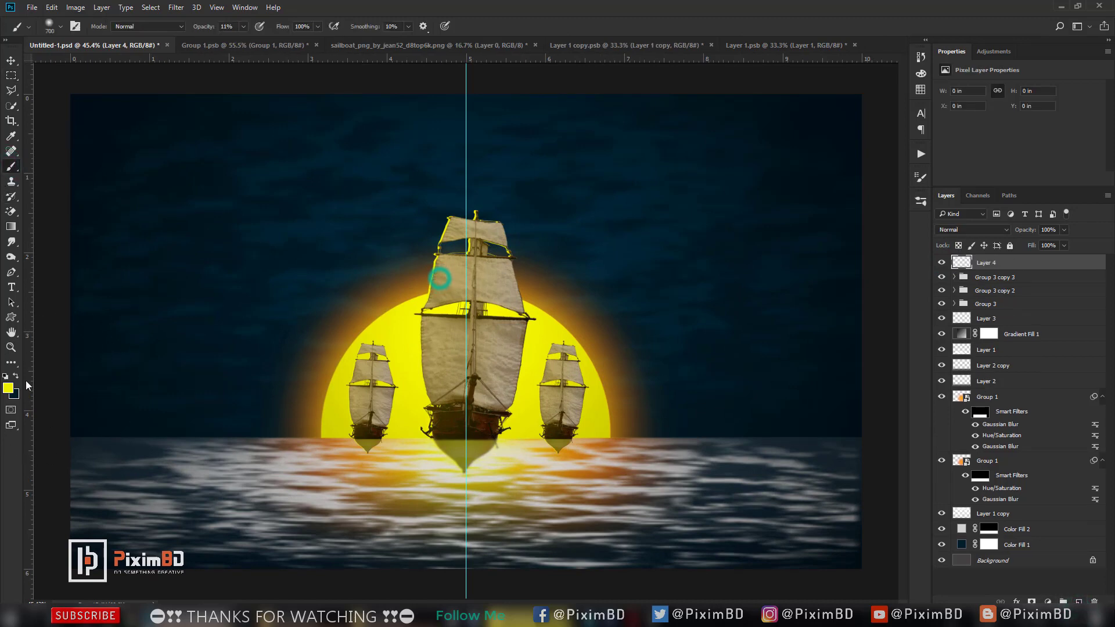
click(348, 400)
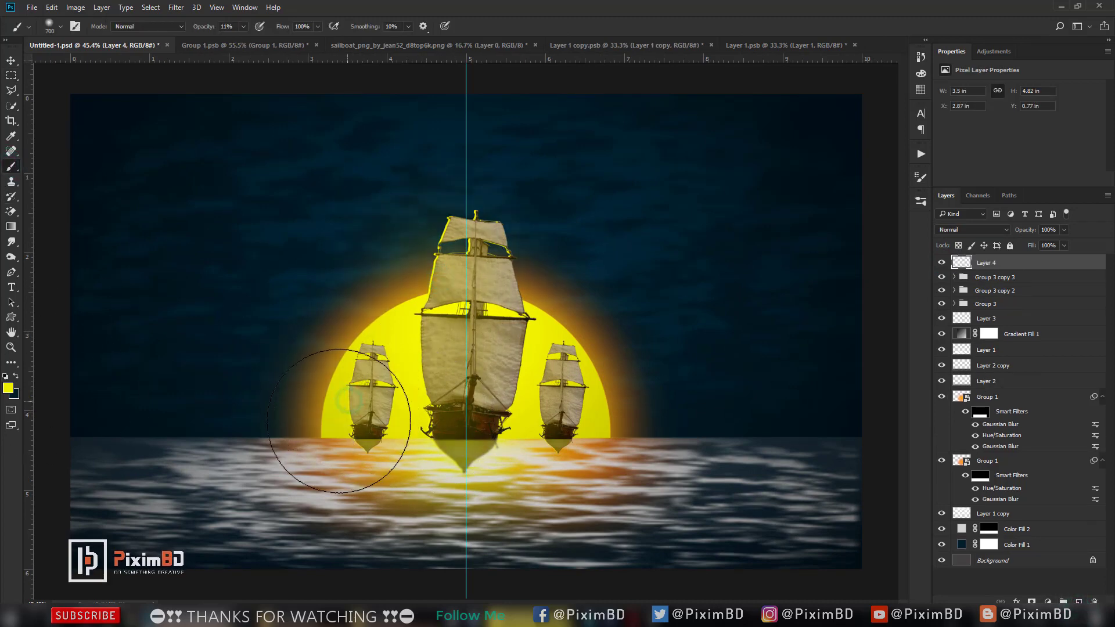
drag(339, 421, 373, 399)
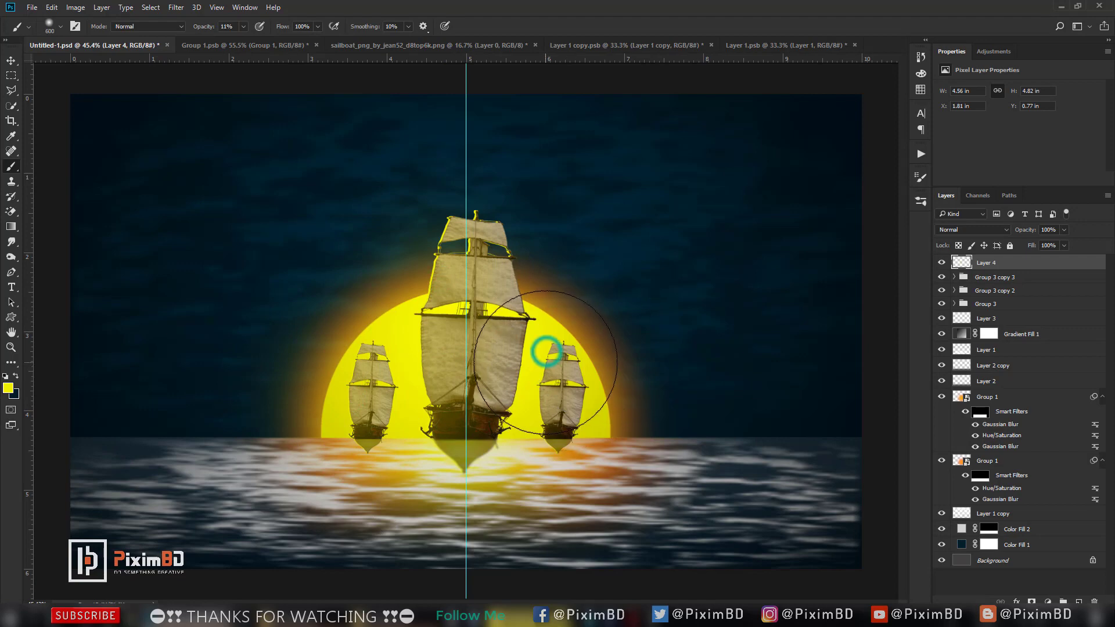
Add softer yellow strokes with a smaller brush over the right ship, the main ship's upper sails and the left ship.
key(bracketleft)
key(bracketleft)
key(bracketleft)
key(bracketleft)
key(bracketleft)
key(bracketleft)
key(bracketleft)
key(bracketleft)
drag(552, 396, 559, 334)
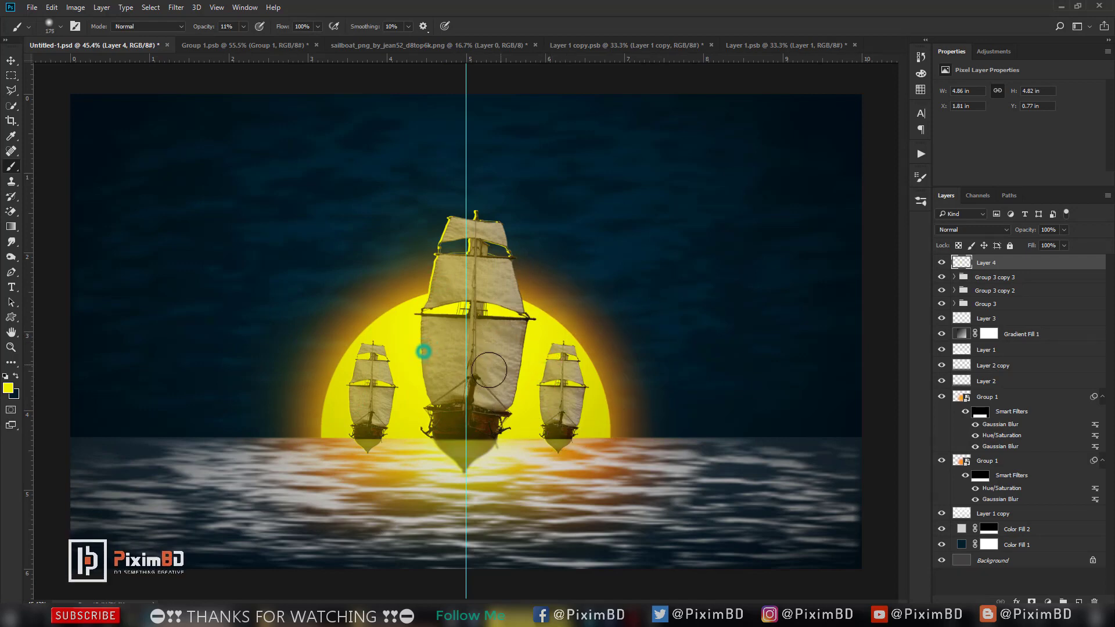
drag(457, 239, 460, 184)
key(bracketright)
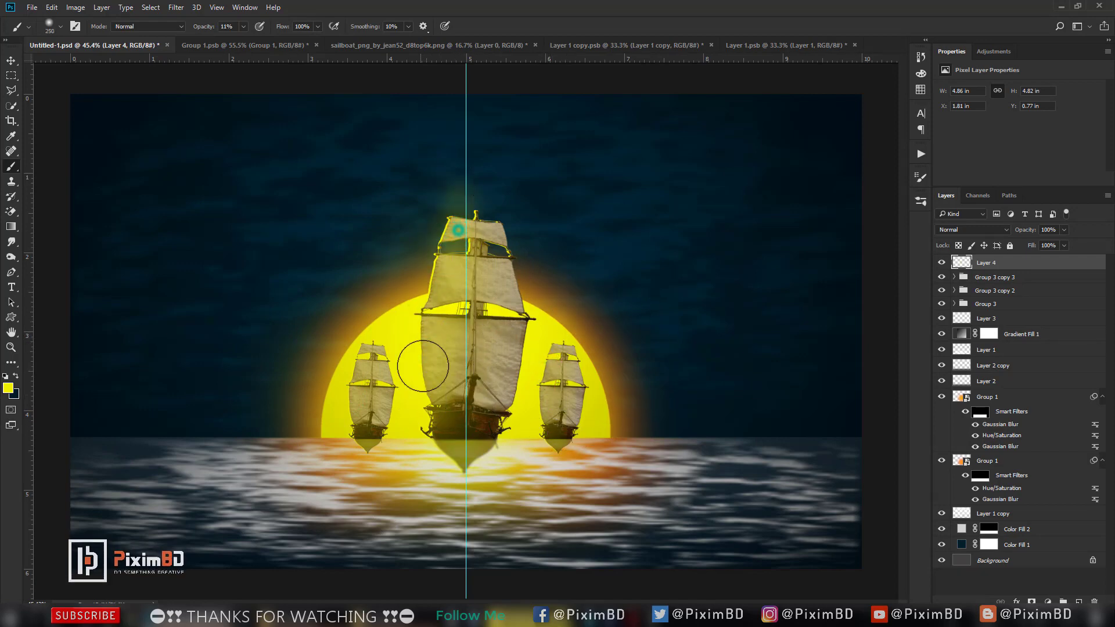
drag(361, 358, 469, 230)
drag(338, 440, 373, 343)
key(bracketleft)
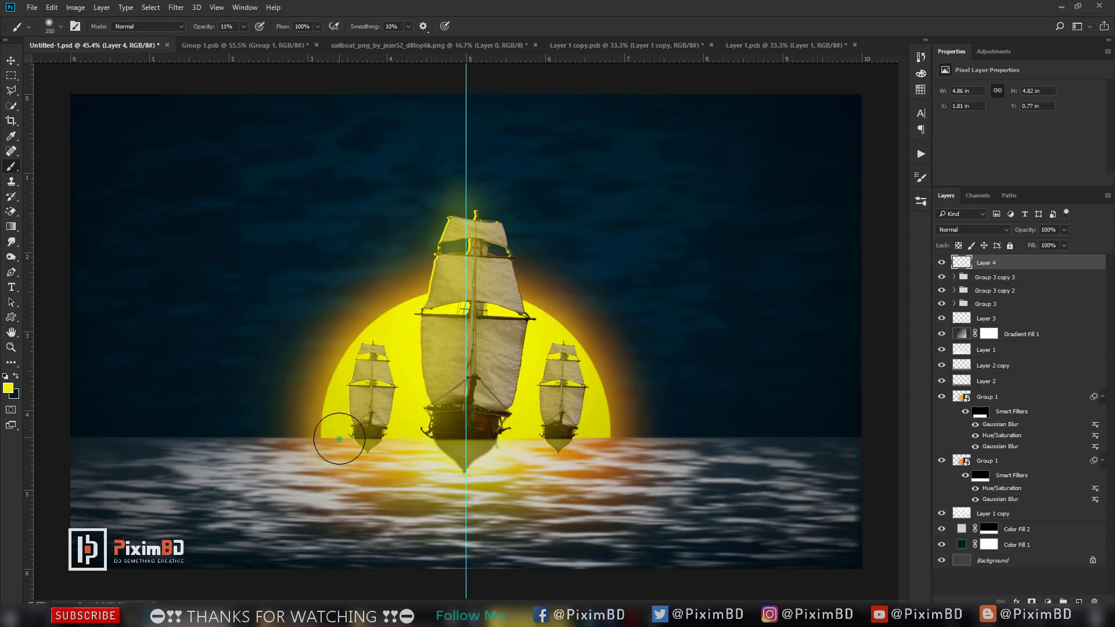
drag(349, 436, 390, 314)
Clip Layer 4 to the ship group below it and toggle its visibility to compare the glow.
right_click(995, 262)
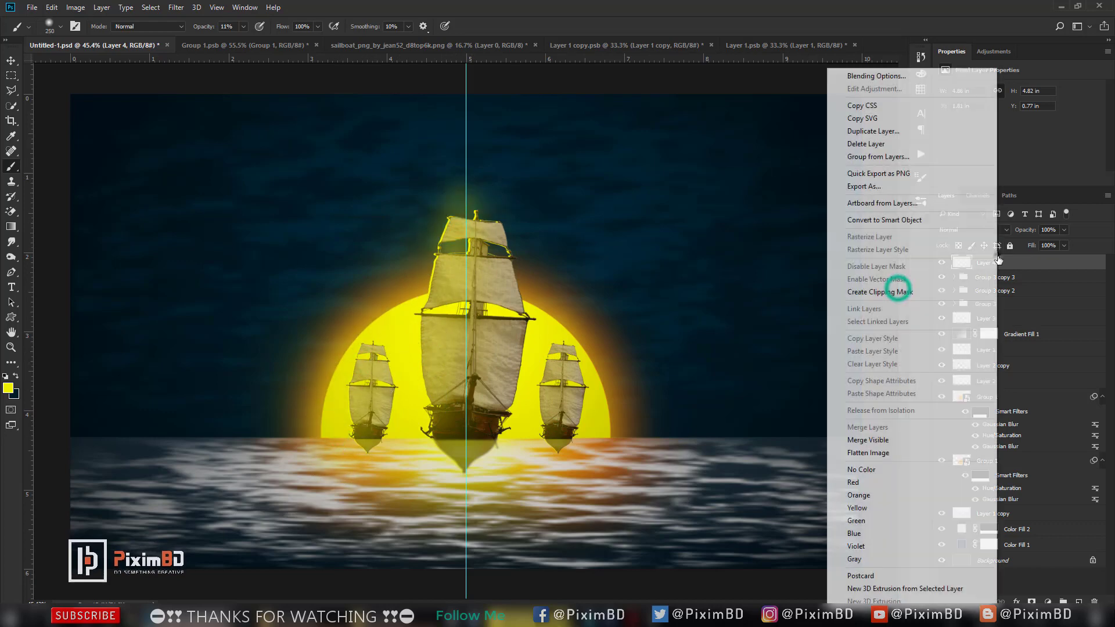
click(894, 295)
click(942, 264)
click(942, 264)
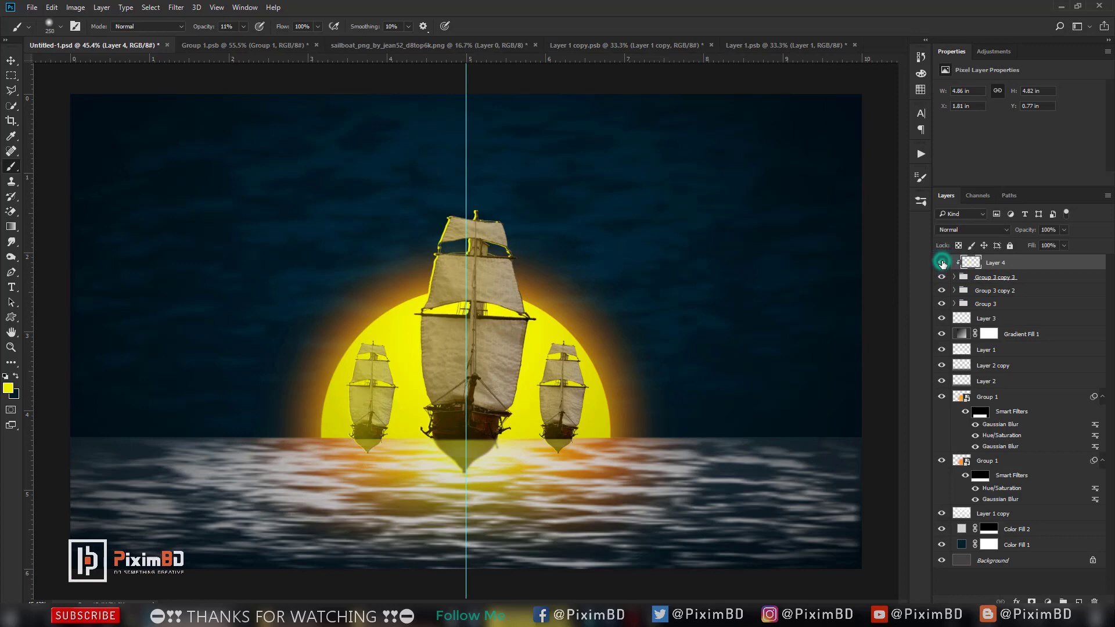
click(941, 264)
click(942, 264)
click(942, 263)
click(941, 263)
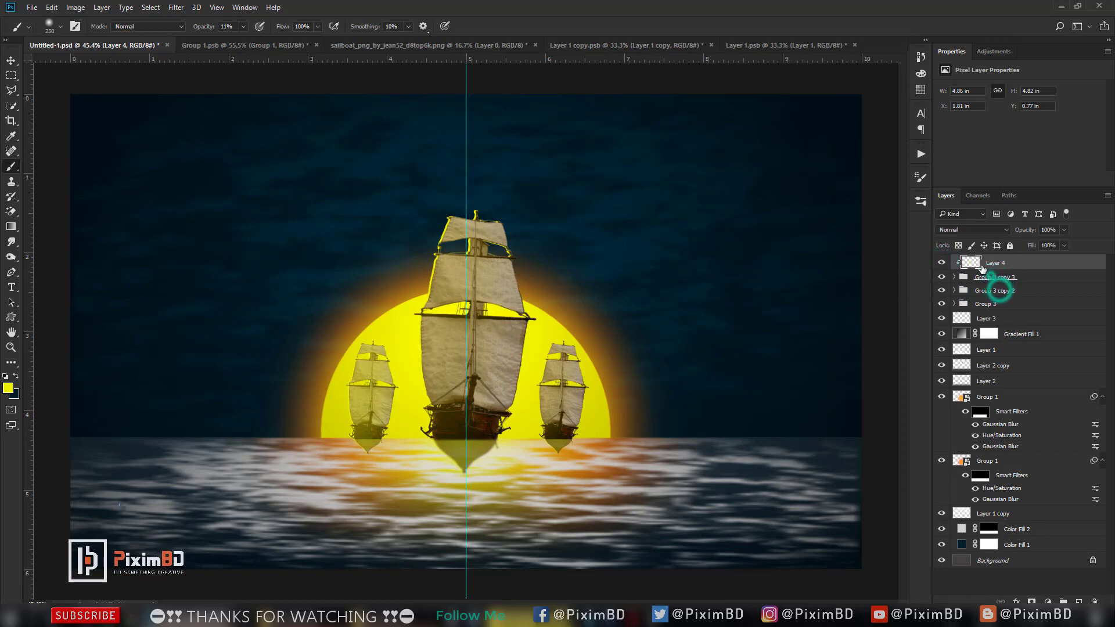
Try to combine the three ship groups into one group.
click(994, 277)
shift+click(994, 290)
shift+click(993, 303)
key(ctrl+g)
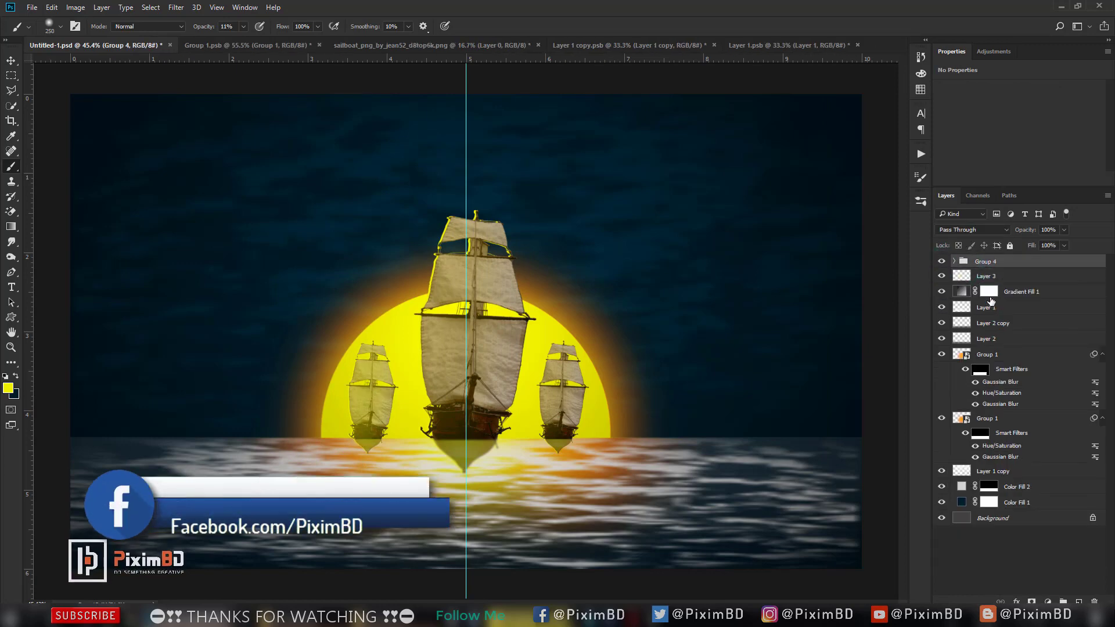
key(ctrl+z)
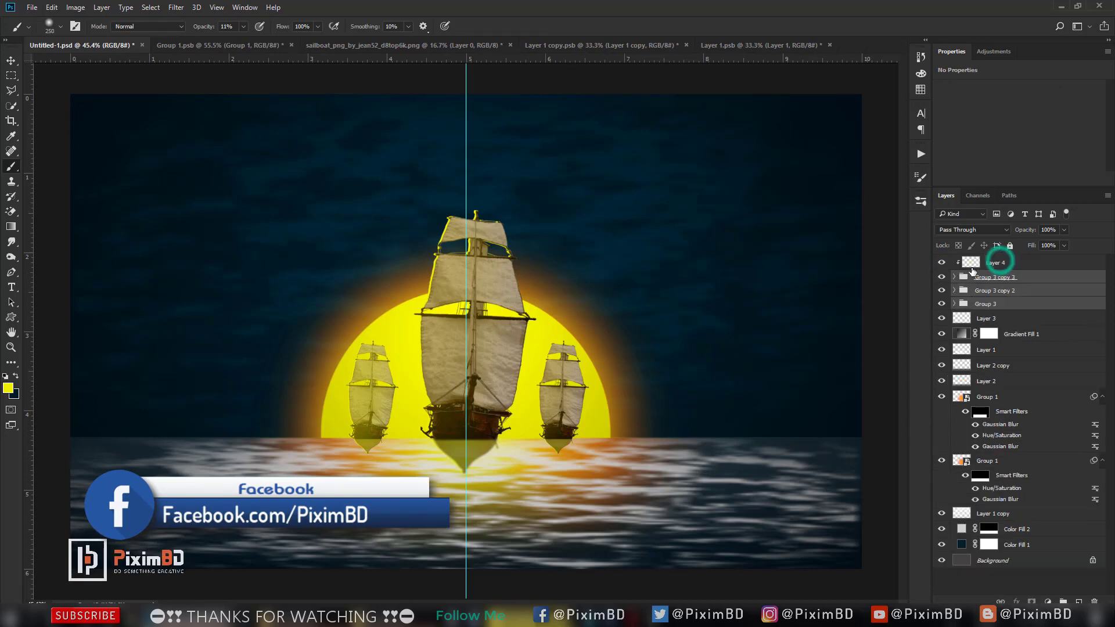
Release Layer 4's clipping mask, combine the three ship groups into one group, and clip Layer 4 to that group.
right_click(1009, 264)
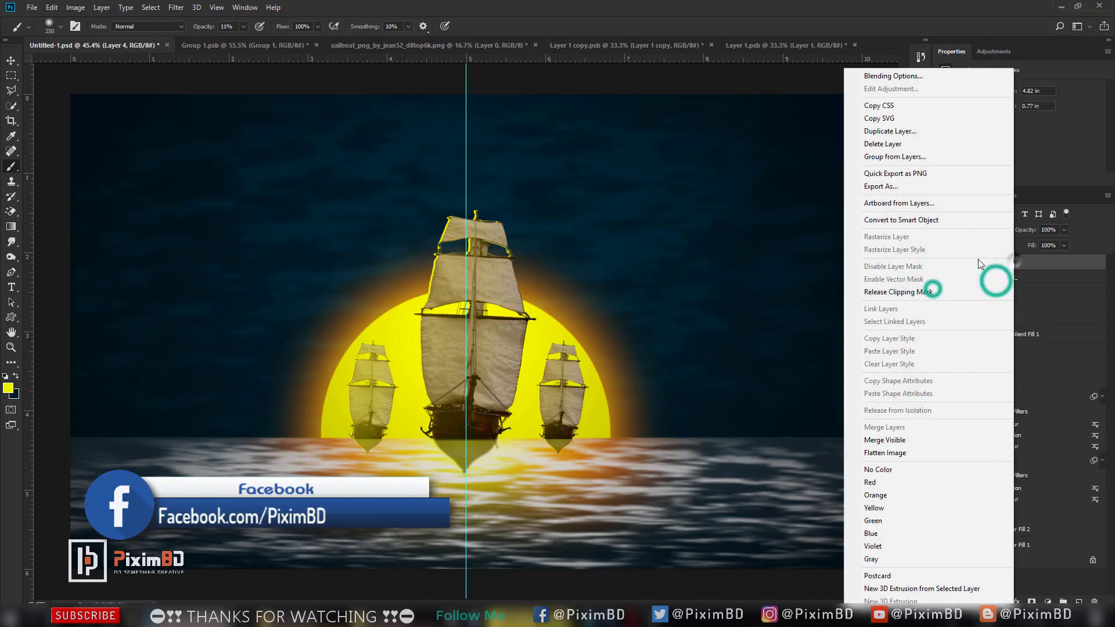
click(932, 288)
key(ctrl+g)
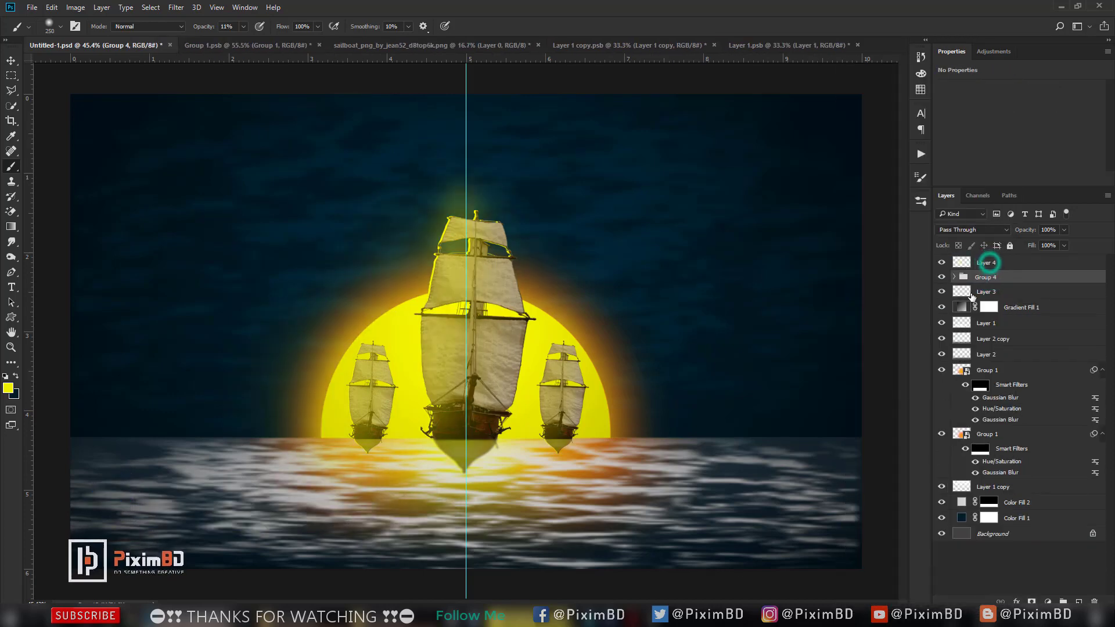
right_click(1005, 264)
click(925, 294)
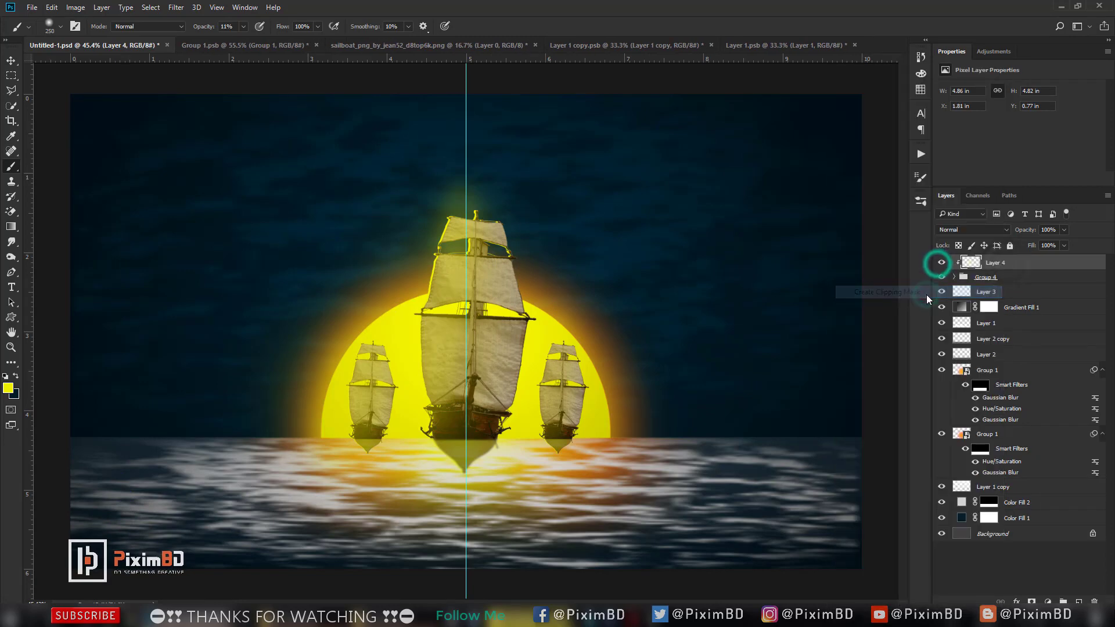
Toggle Layer 4's visibility repeatedly to compare the ships with and without the yellow glow.
click(938, 266)
click(938, 265)
click(938, 265)
click(939, 266)
click(938, 265)
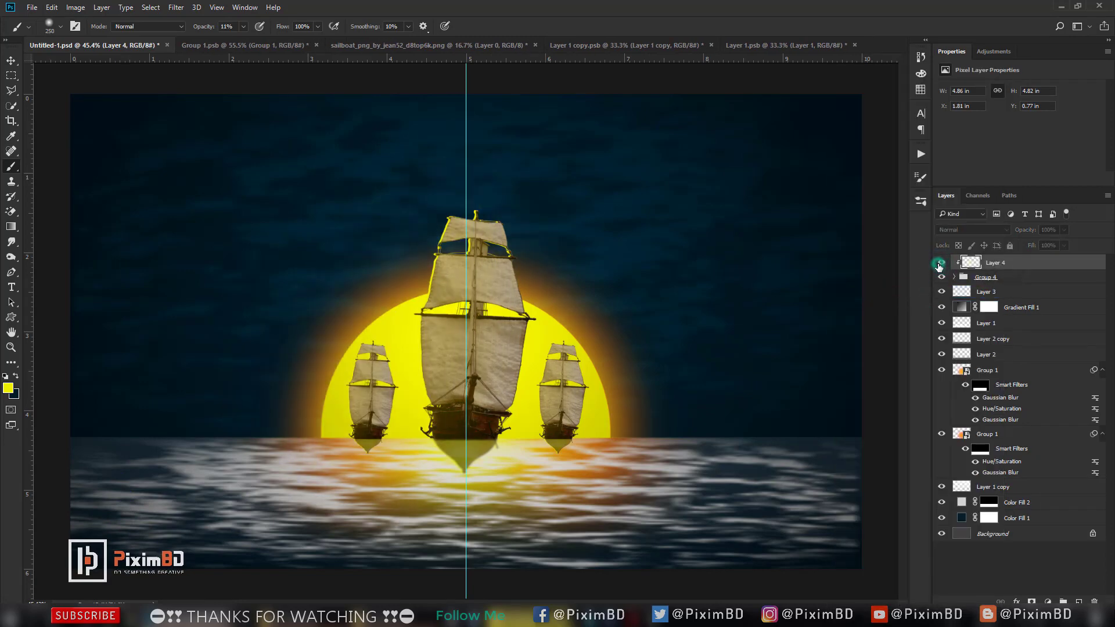
scroll(672, 259, down, 4)
scroll(509, 248, down, 2)
scroll(511, 255, up, 5)
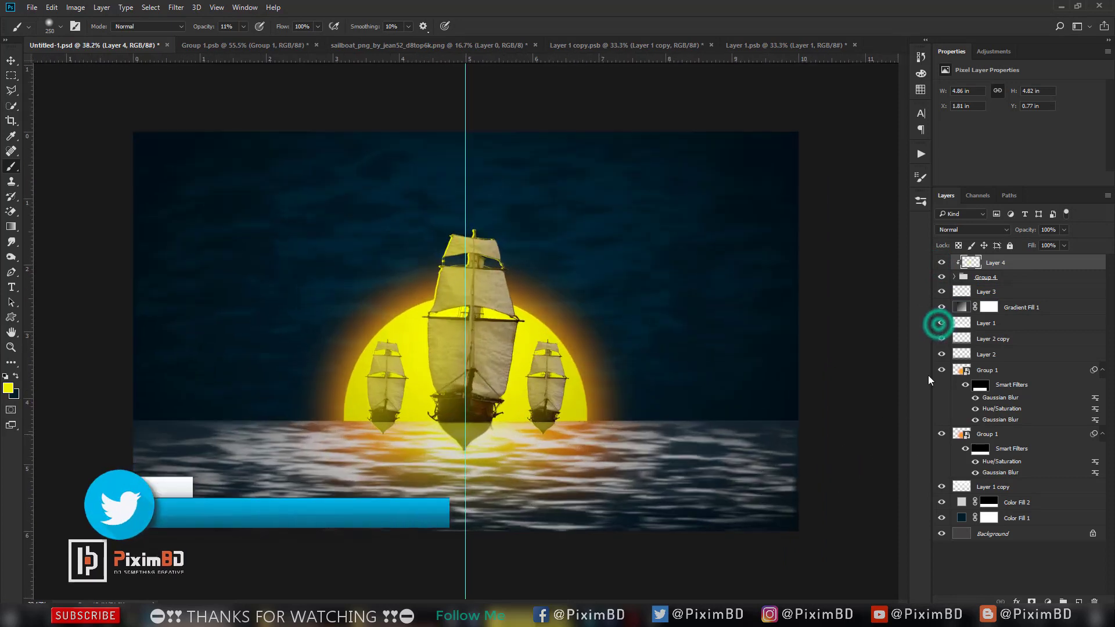
Check the water layers by toggling their visibility, and lower the opacity of Color Fill 2 to 4%.
click(939, 324)
click(938, 324)
click(981, 336)
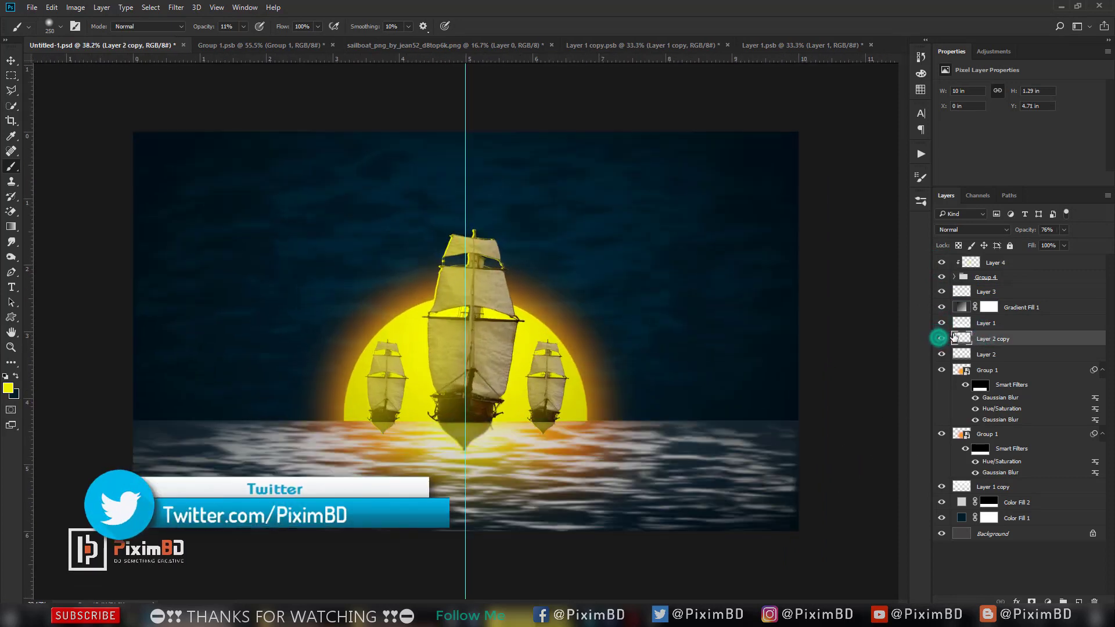
click(941, 353)
click(941, 354)
click(941, 486)
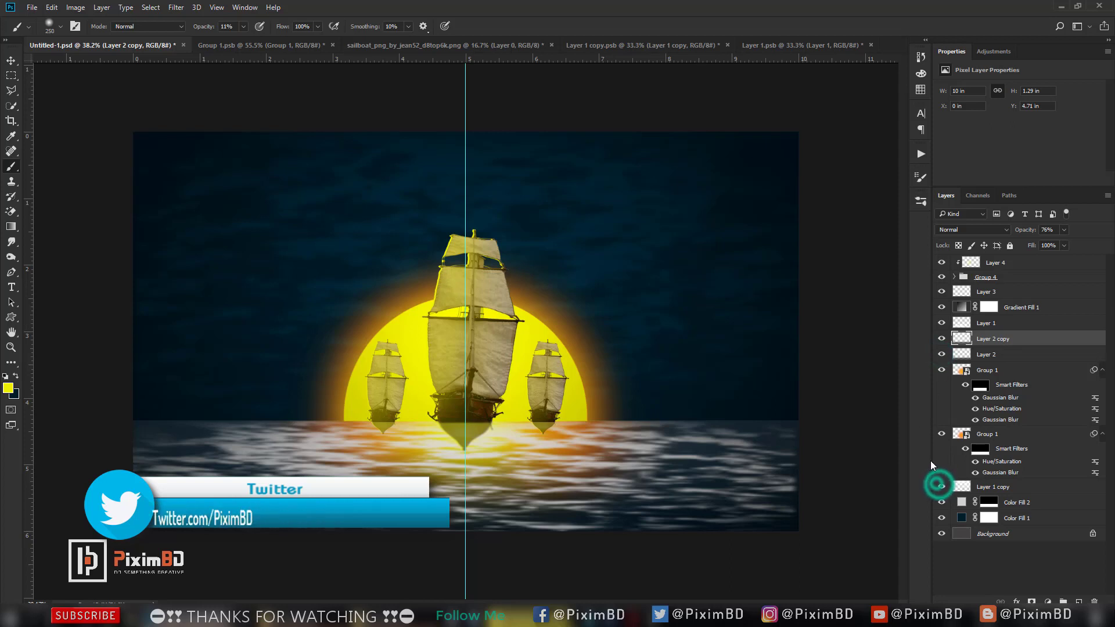
click(942, 502)
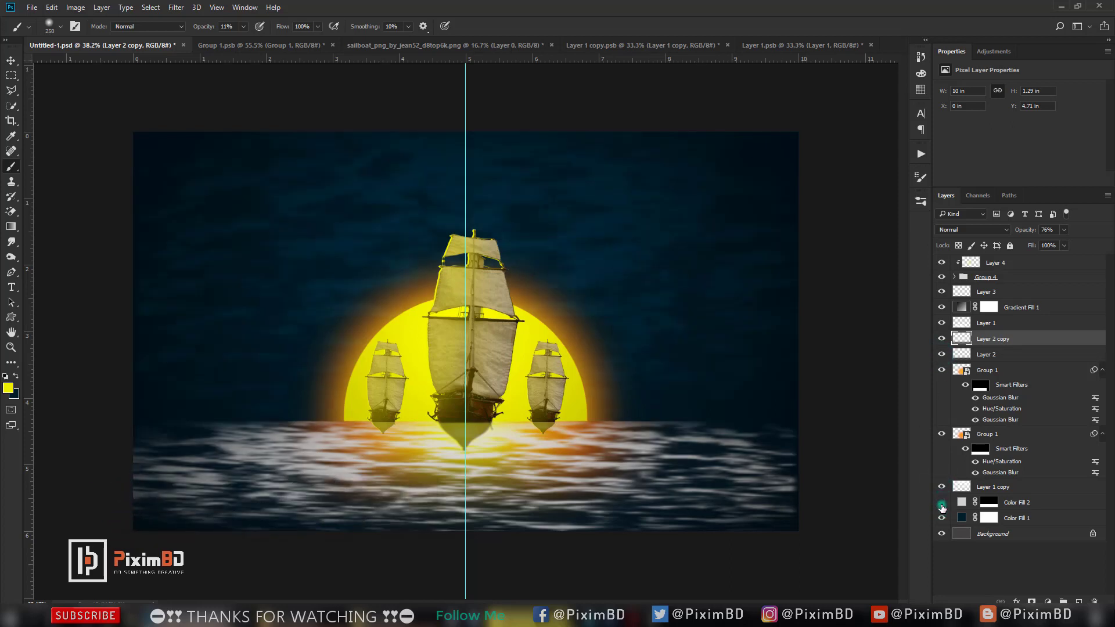
click(942, 503)
click(1017, 508)
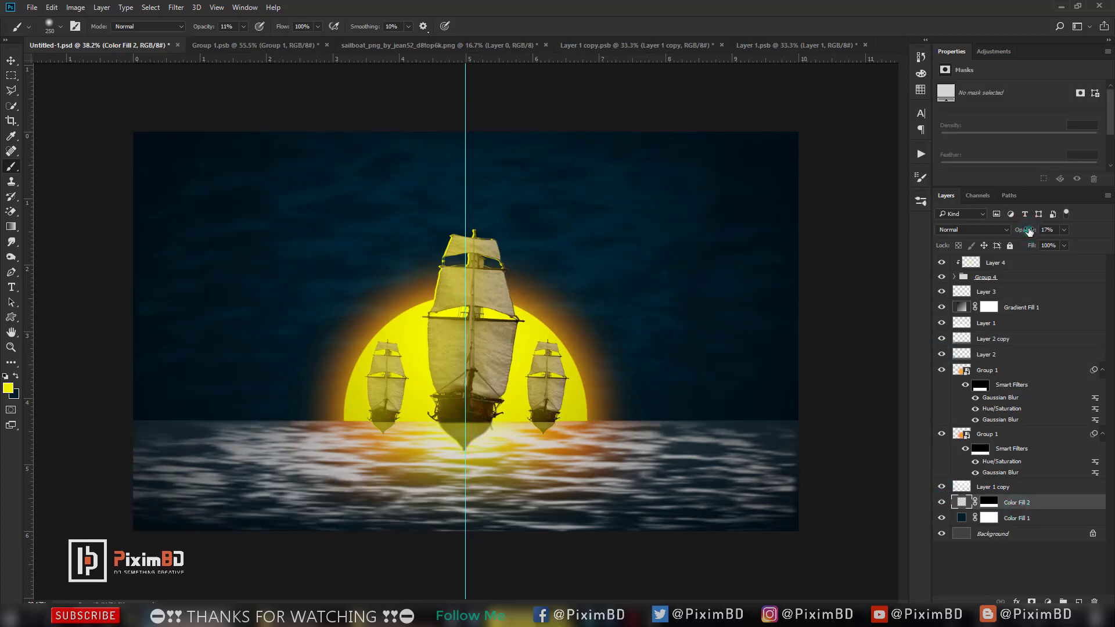
drag(1025, 232, 1028, 231)
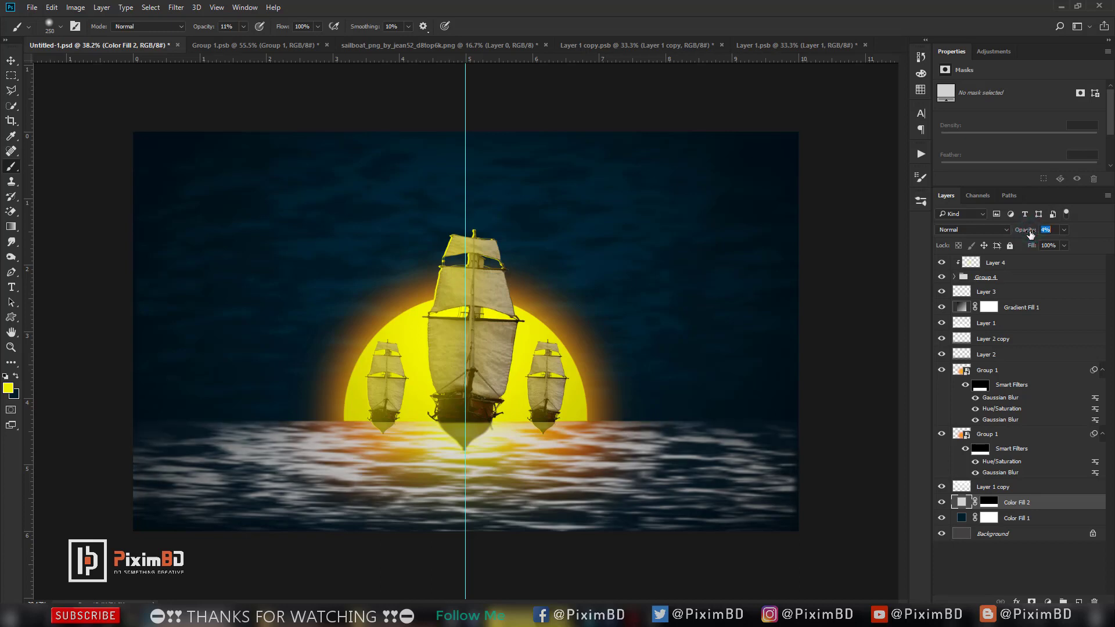
Try to reapply the last Gaussian Blur to Layer 3.
click(996, 293)
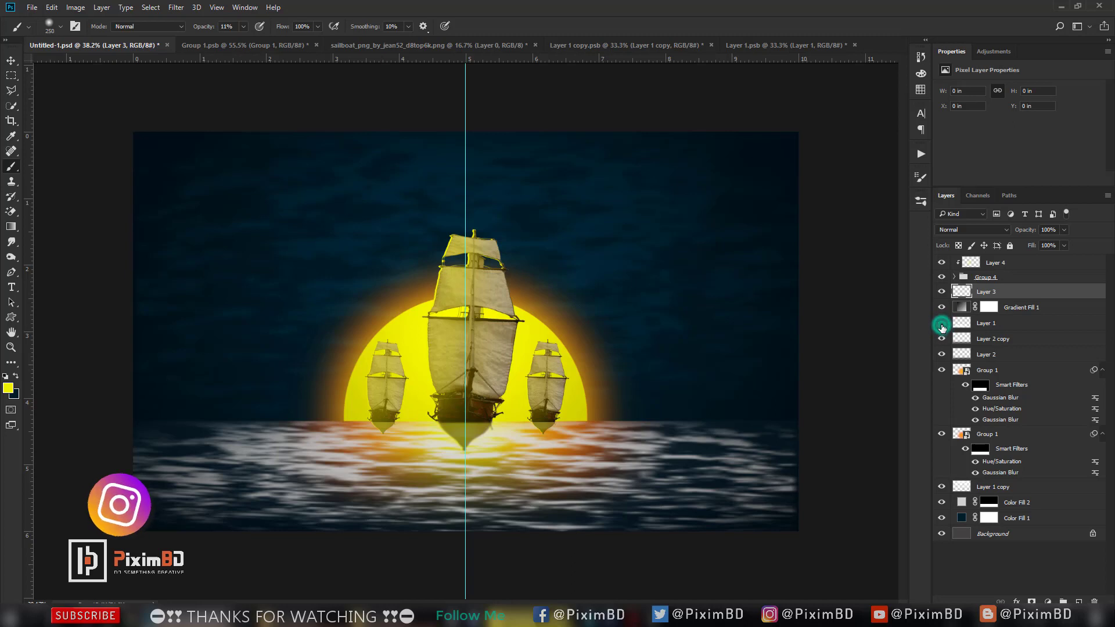
click(941, 323)
click(941, 323)
click(176, 7)
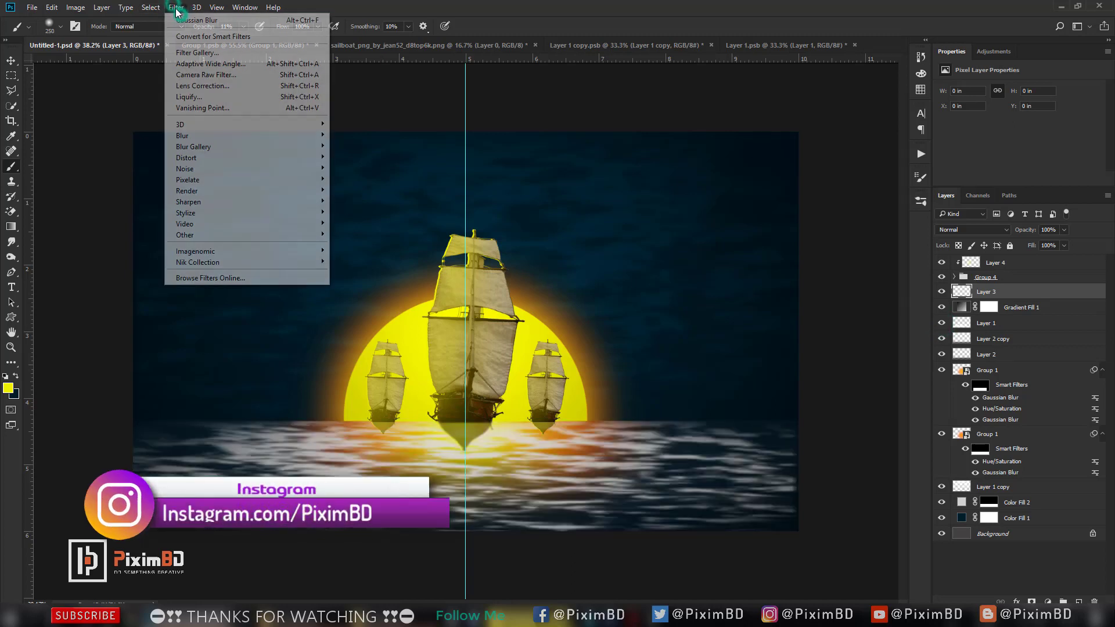
click(197, 17)
click(557, 235)
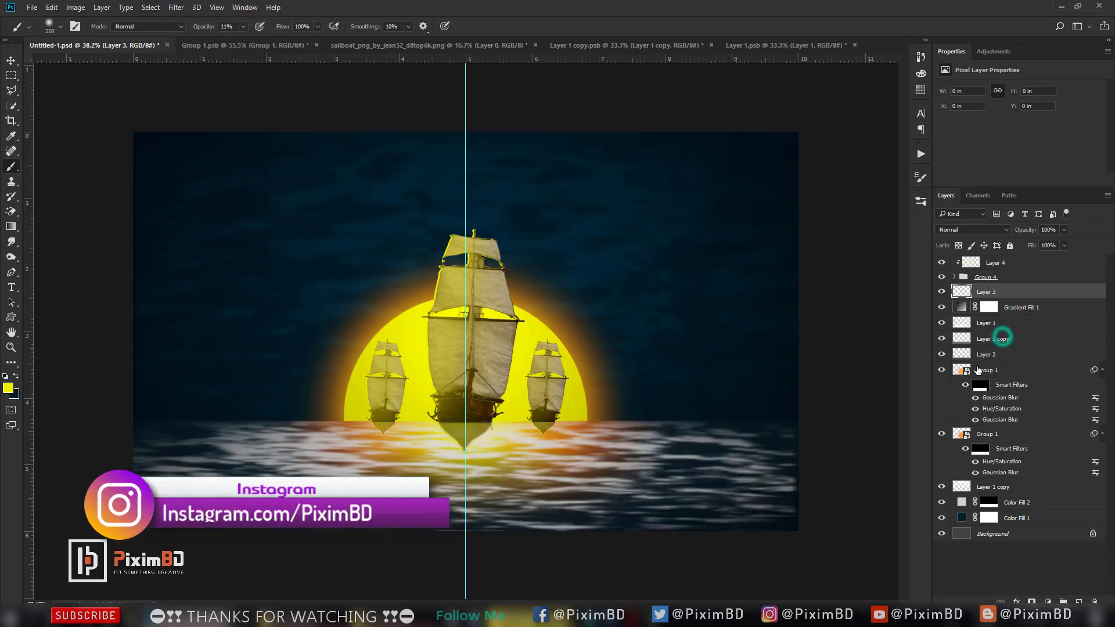
Soften the water texture on Layer 1 by reapplying the last Gaussian Blur.
click(990, 338)
click(980, 322)
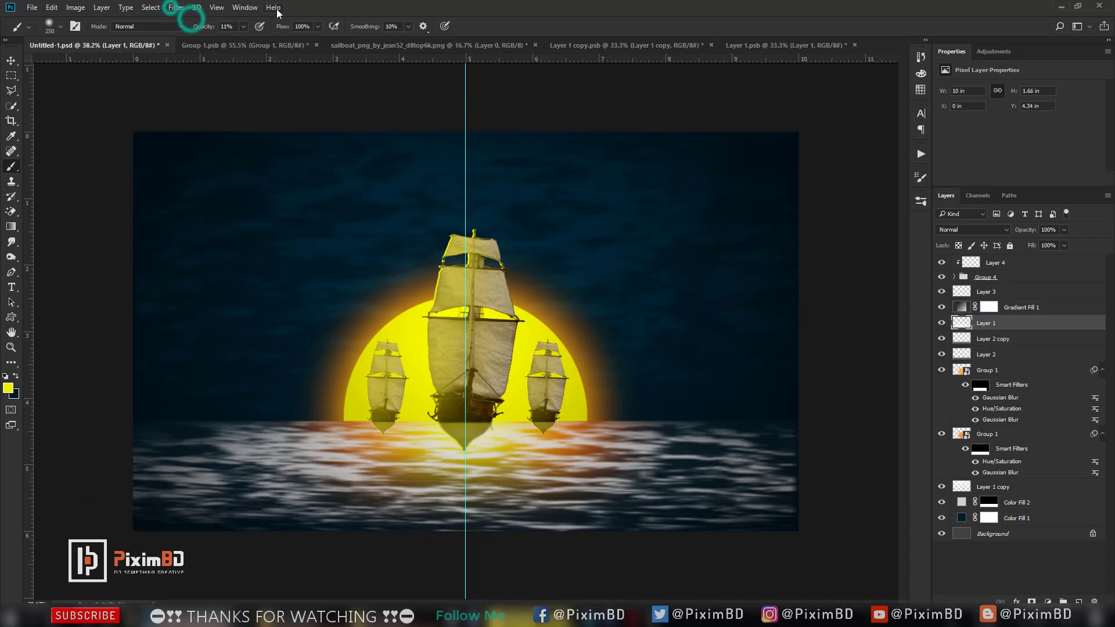
click(176, 7)
click(197, 17)
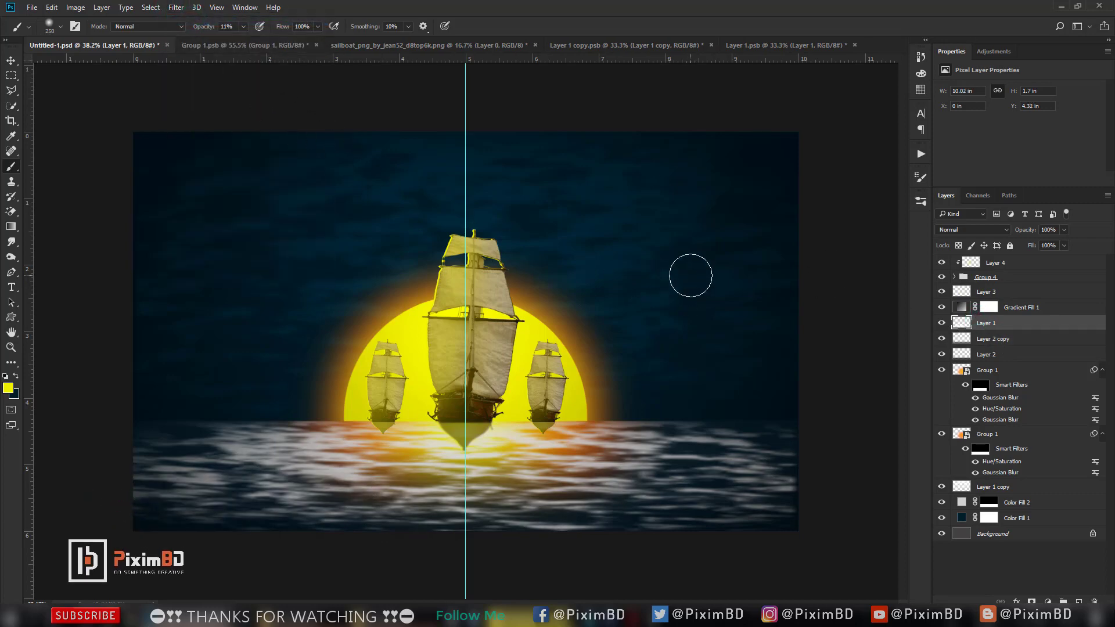
scroll(581, 305, down, 2)
scroll(526, 281, up, 1)
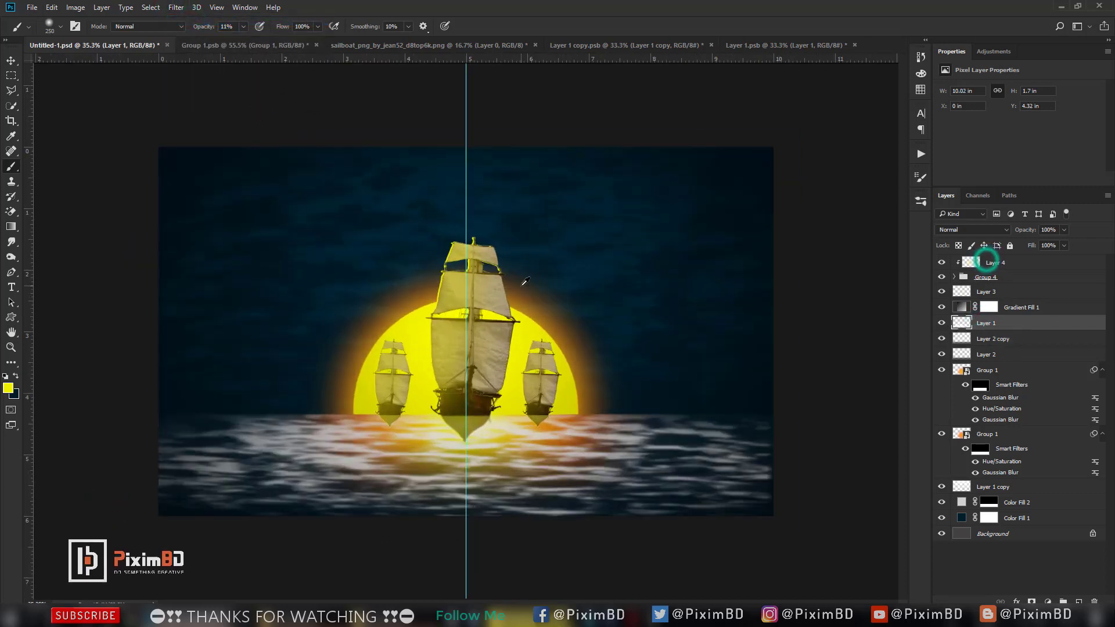
Create a new layer above Layer 4 and paint one soft yellow dab beside the left ship at 100% brush opacity.
click(986, 262)
click(1078, 601)
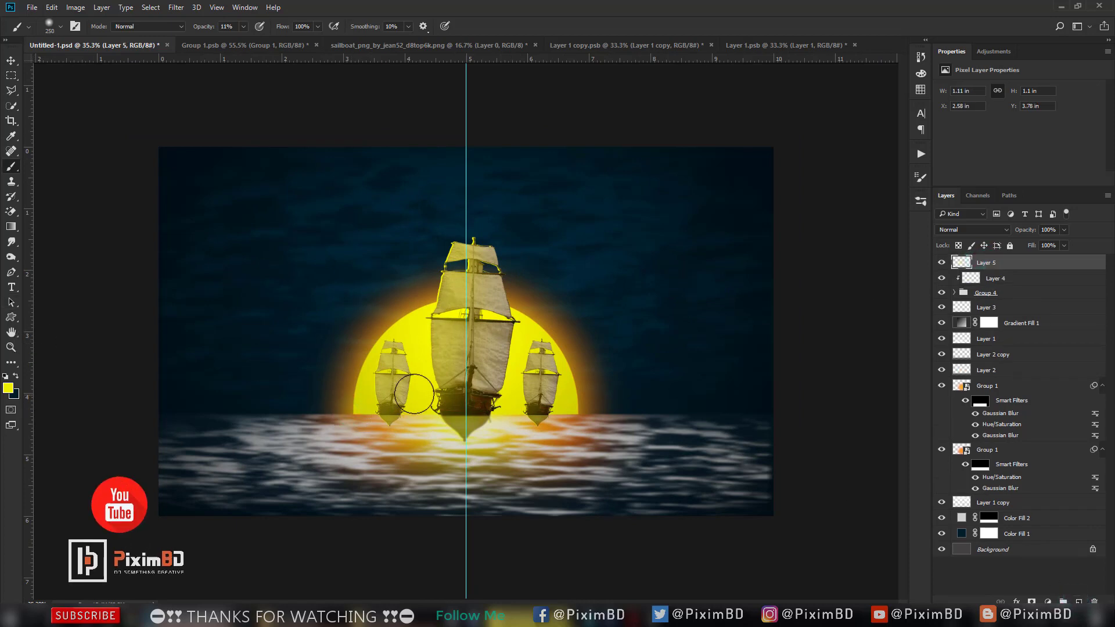
drag(200, 25, 497, 75)
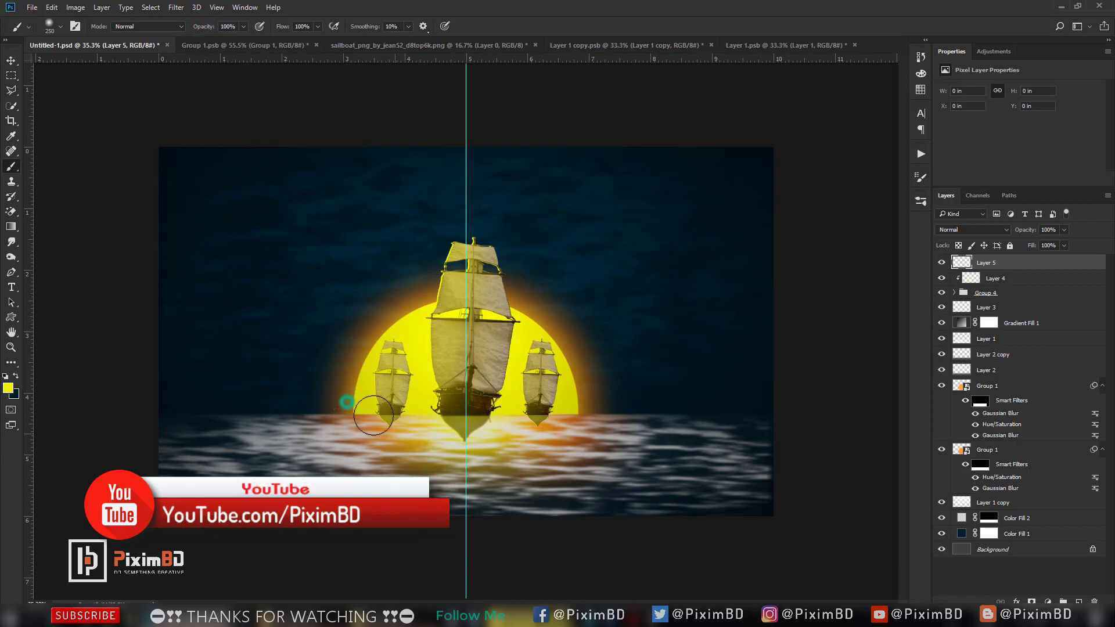
click(345, 401)
Transform the yellow dab into a thin streak about 825% wide and 21% high, and centre it along the horizon.
key(ctrl+t)
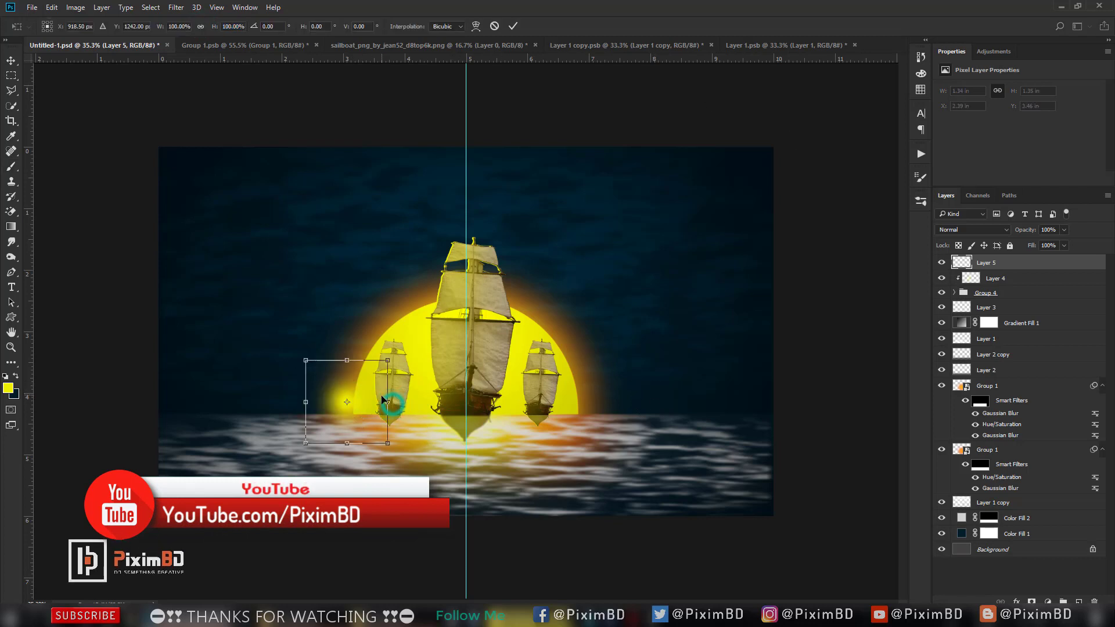
drag(392, 404, 777, 395)
drag(772, 359, 688, 397)
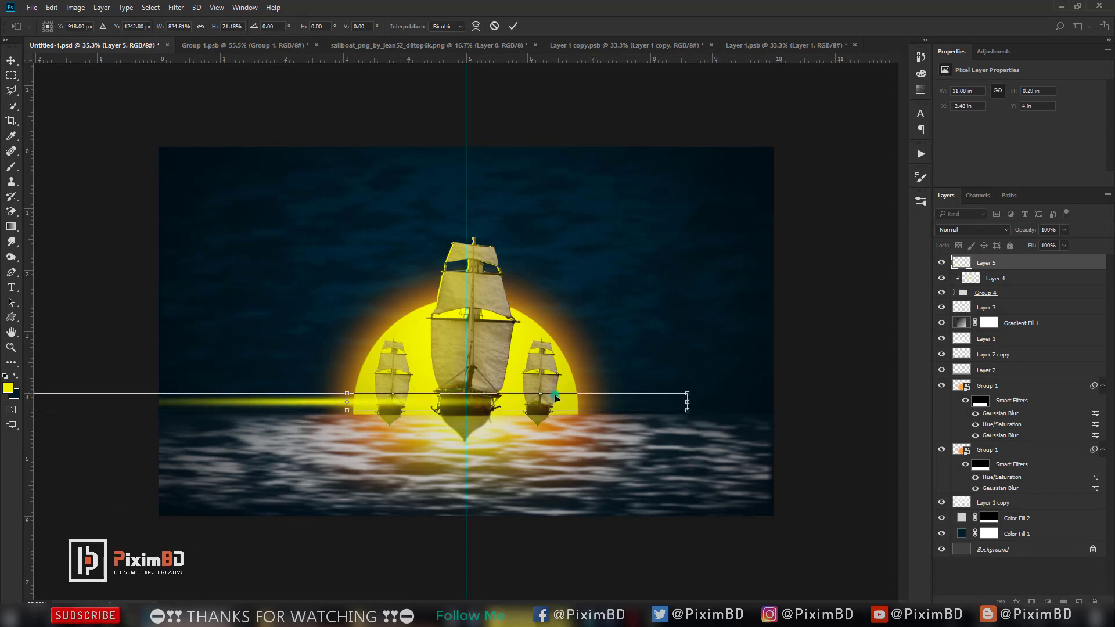
drag(555, 398, 671, 406)
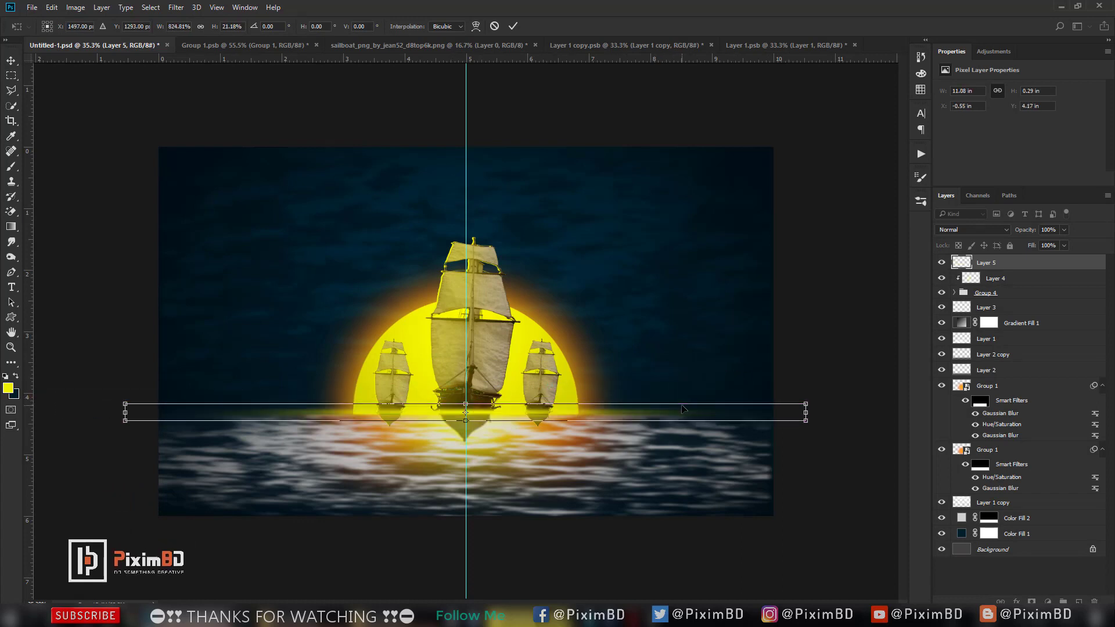
key(Down)
key(Down)
key(Down)
key(Down)
key(Down)
key(Down)
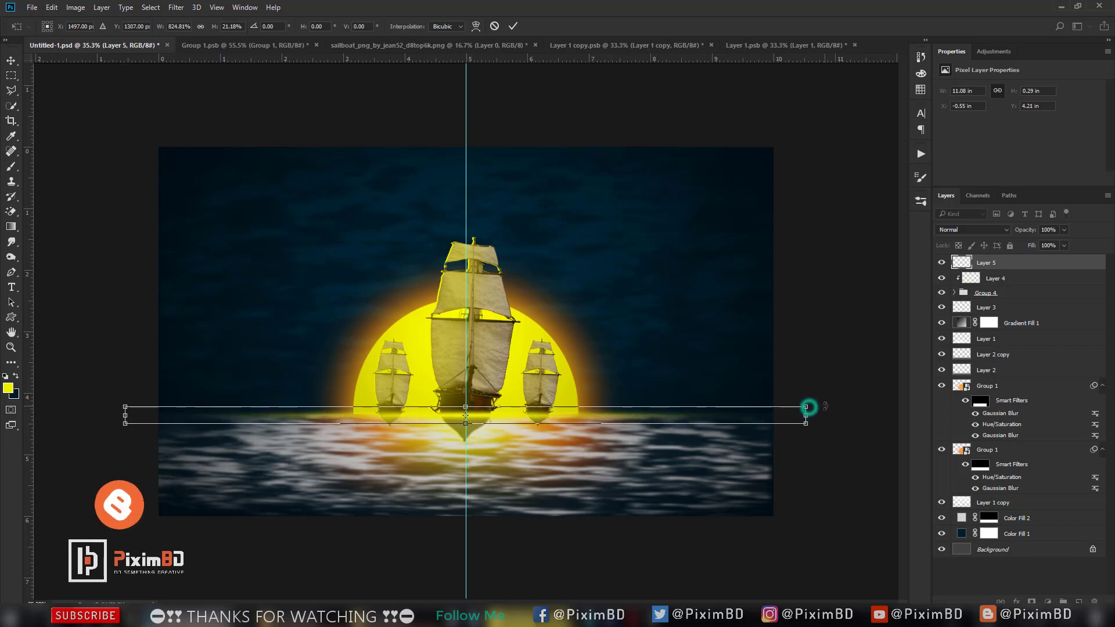
Shrink the horizon streak to about 8.7 in wide and 0.18 in high, and lower Layer 5's opacity to 61%.
drag(807, 414, 734, 414)
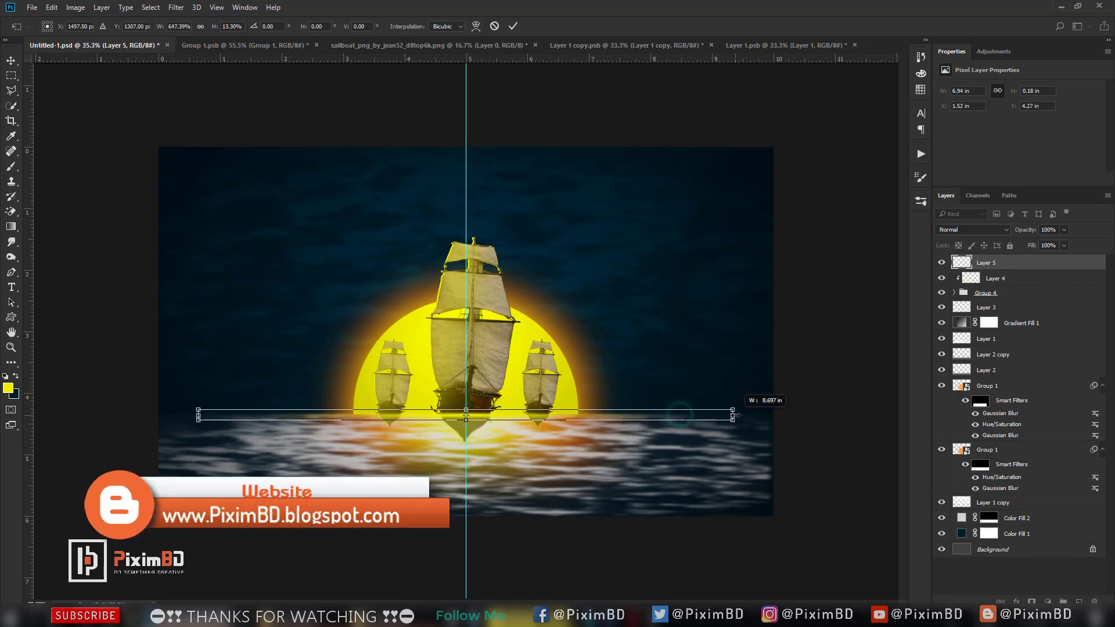
key(Return)
key(b)
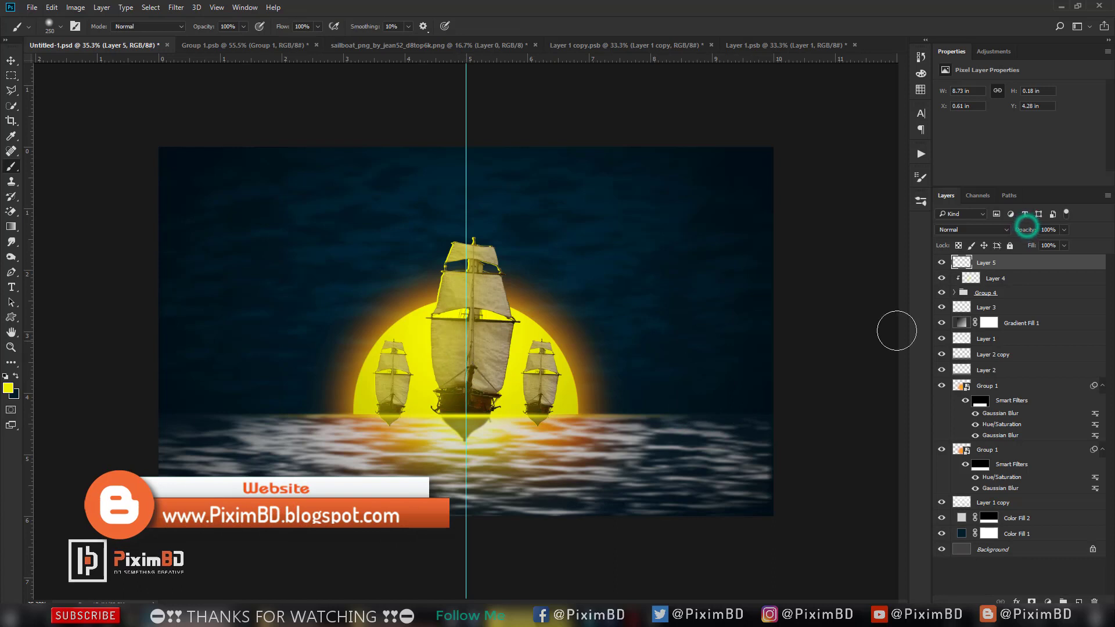
drag(1024, 234, 1025, 237)
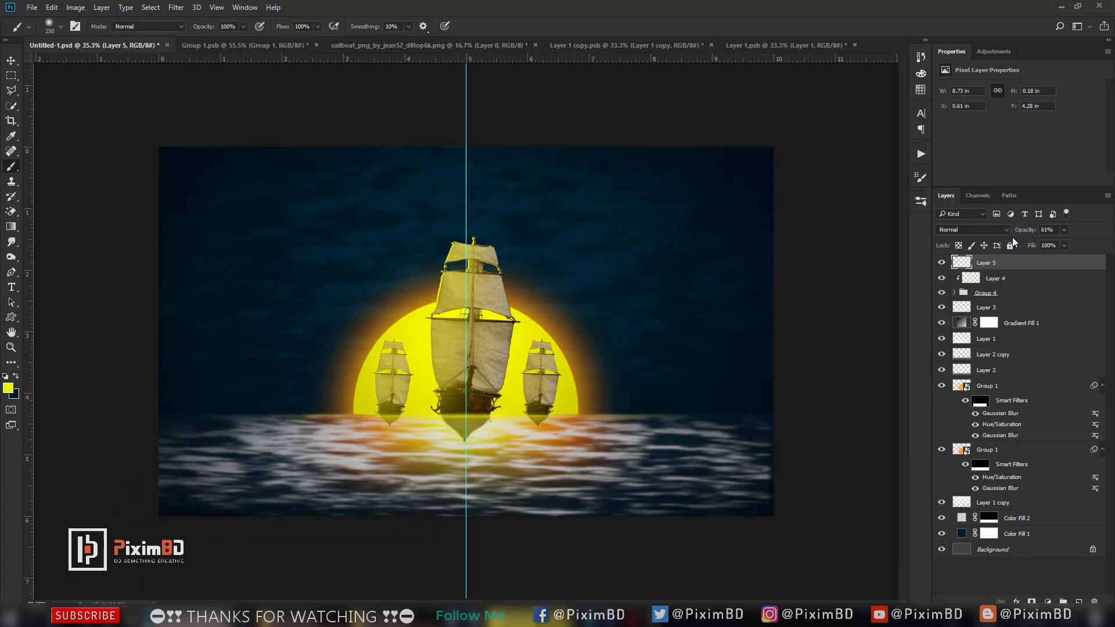
Nudge the yellow streak on Layer 5 slightly upward to align it with the horizon.
key(ctrl+t)
key(Up)
key(Up)
key(Up)
key(Up)
key(Up)
key(Up)
key(Return)
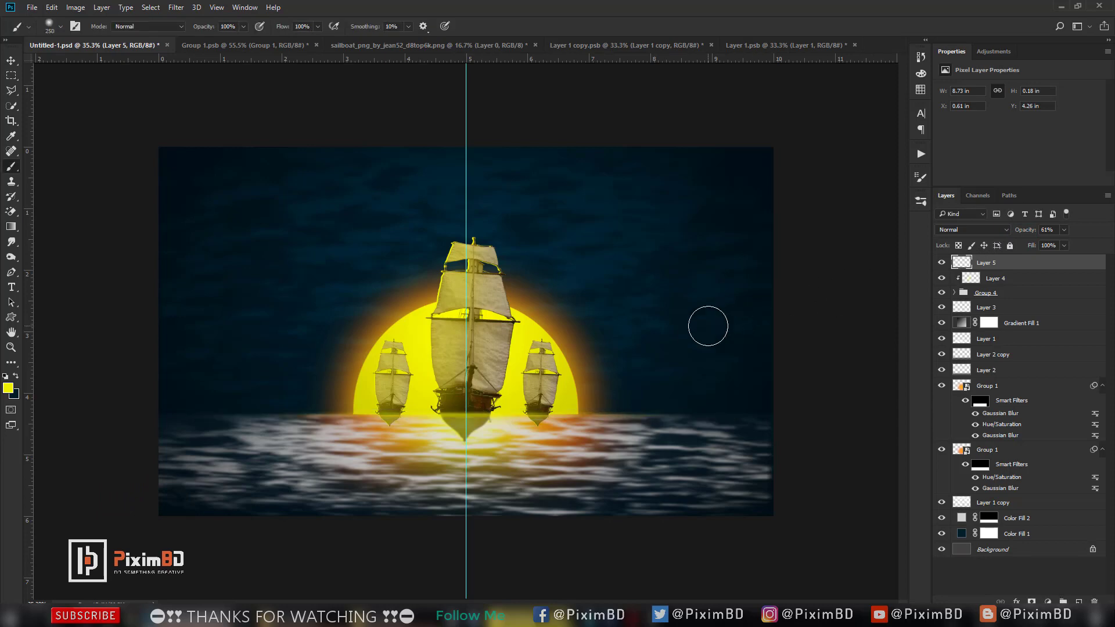
scroll(689, 337, down, 3)
scroll(639, 348, up, 2)
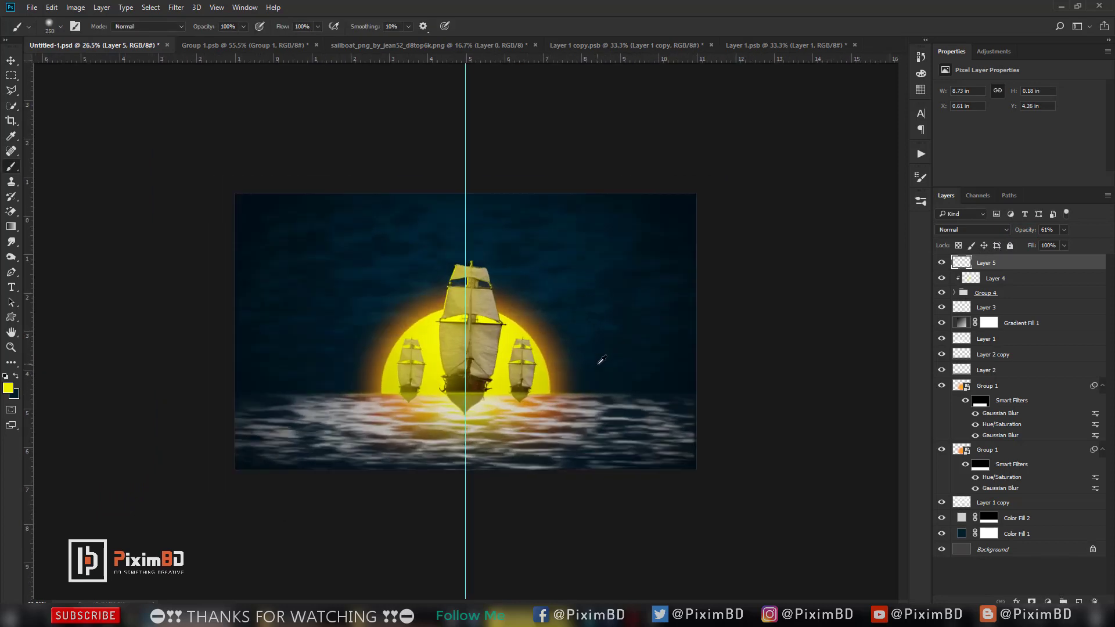
scroll(597, 368, up, 2)
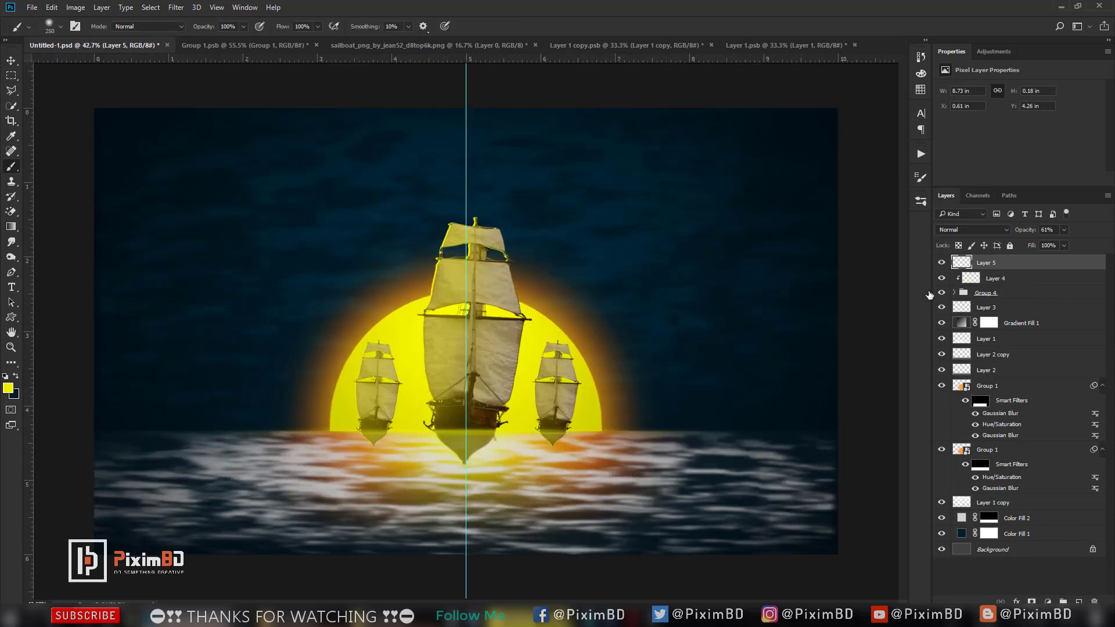
Stamp all visible layers into a new top layer and open it in the Camera Raw Filter.
key(ctrl+alt+shift+e)
scroll(520, 284, down, 3)
scroll(509, 274, up, 2)
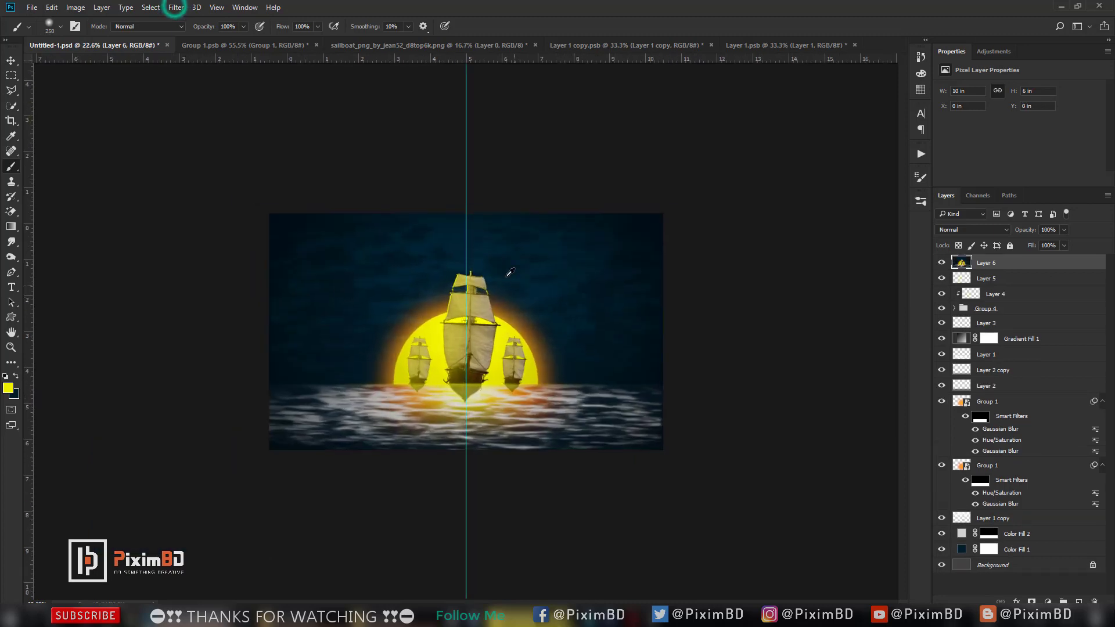
click(175, 7)
click(228, 75)
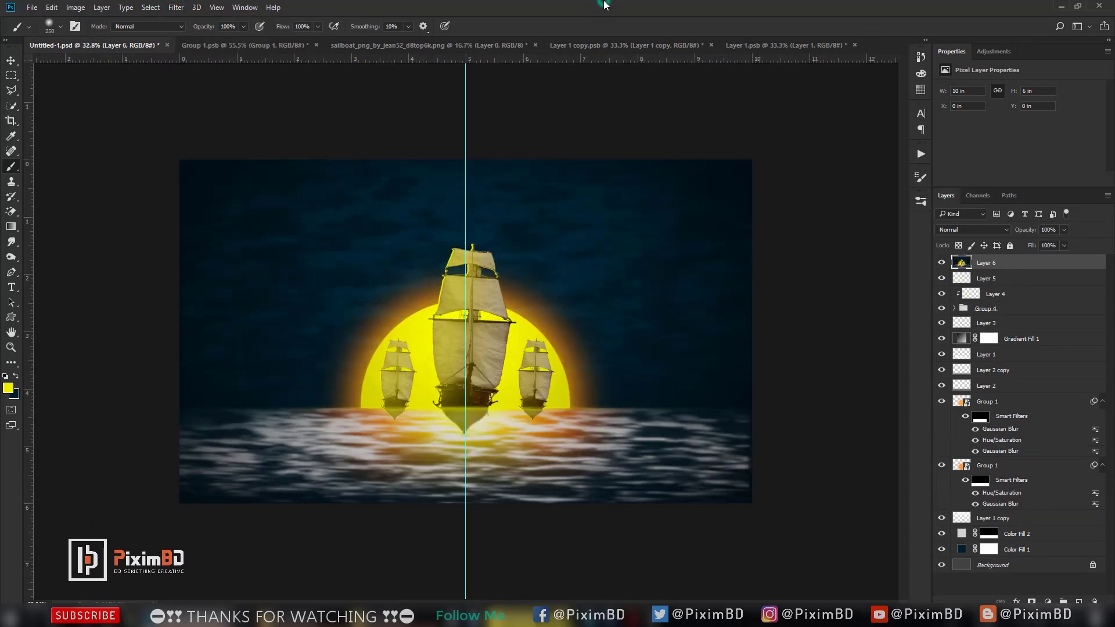
click(167, 7)
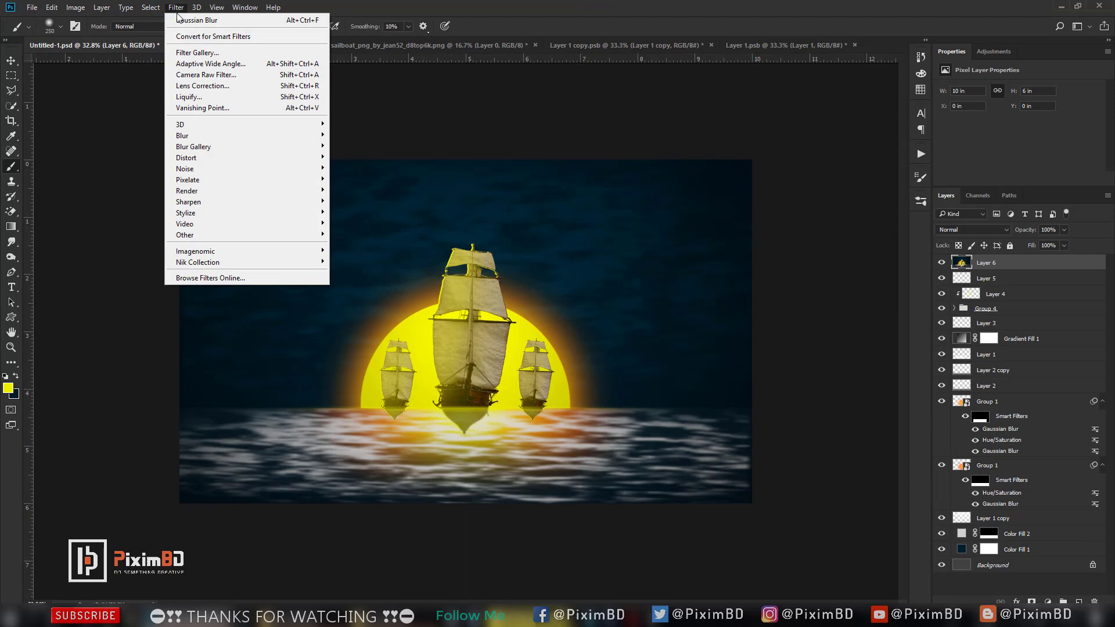
click(279, 75)
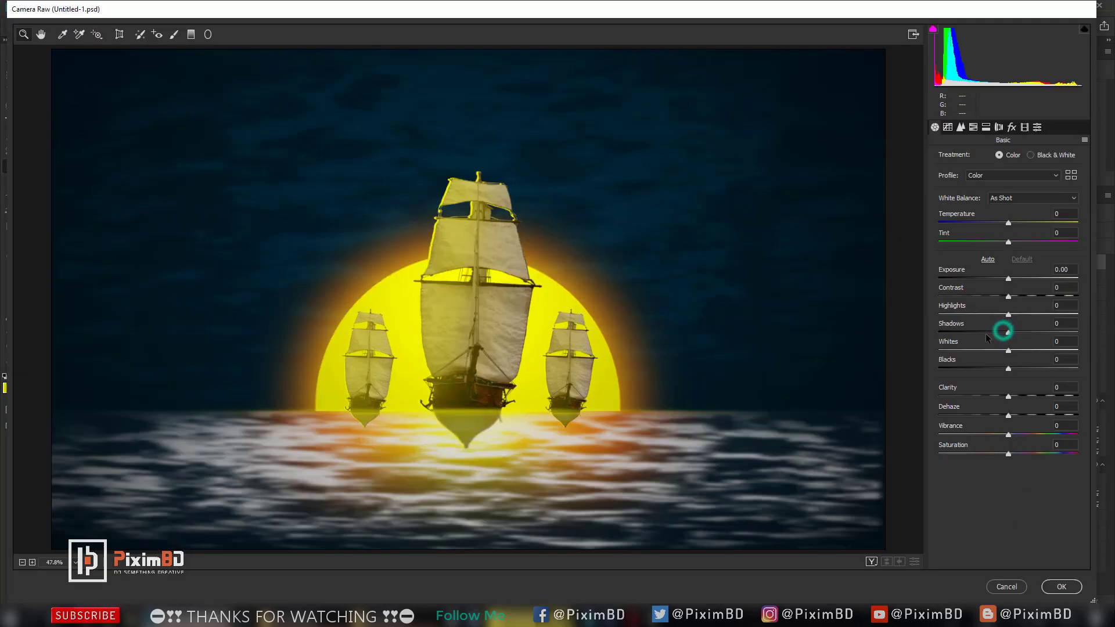
Set Temperature to -7, Tint +23, Shadows -8, Whites +2, Blacks -3, Clarity -14, Dehaze +8, Vibrance +19 and Saturation +10 for the stamped layer.
drag(1004, 333, 1013, 416)
drag(1007, 434, 1046, 435)
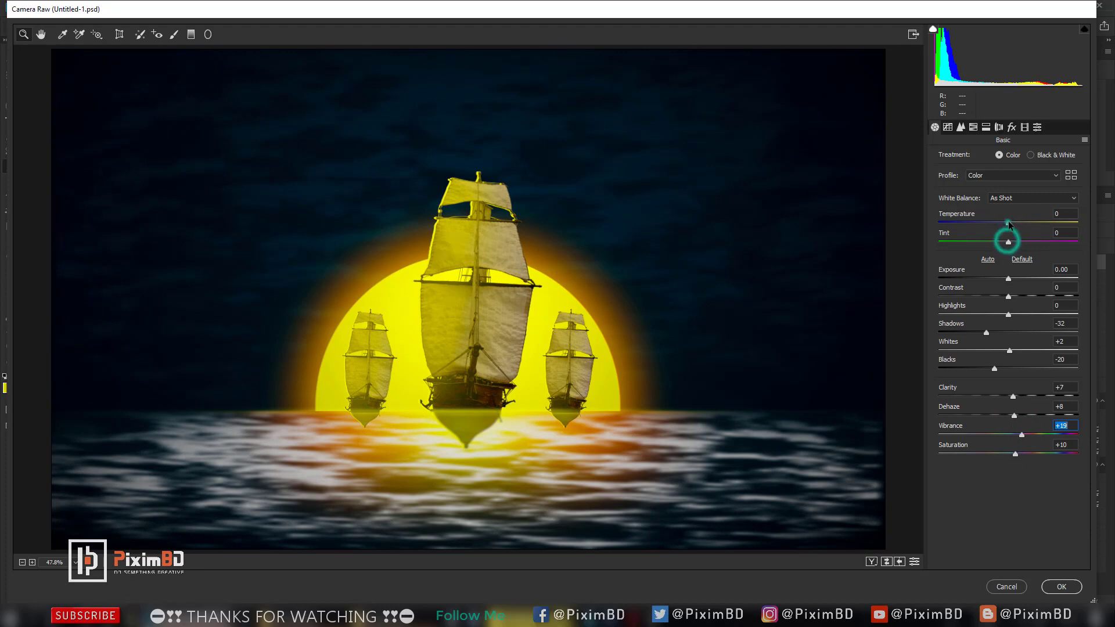
mouse_move(1006, 243)
mouse_down()
mouse_move(1047, 249)
mouse_move(1023, 246)
mouse_up()
drag(1013, 396, 999, 397)
drag(993, 334, 1006, 372)
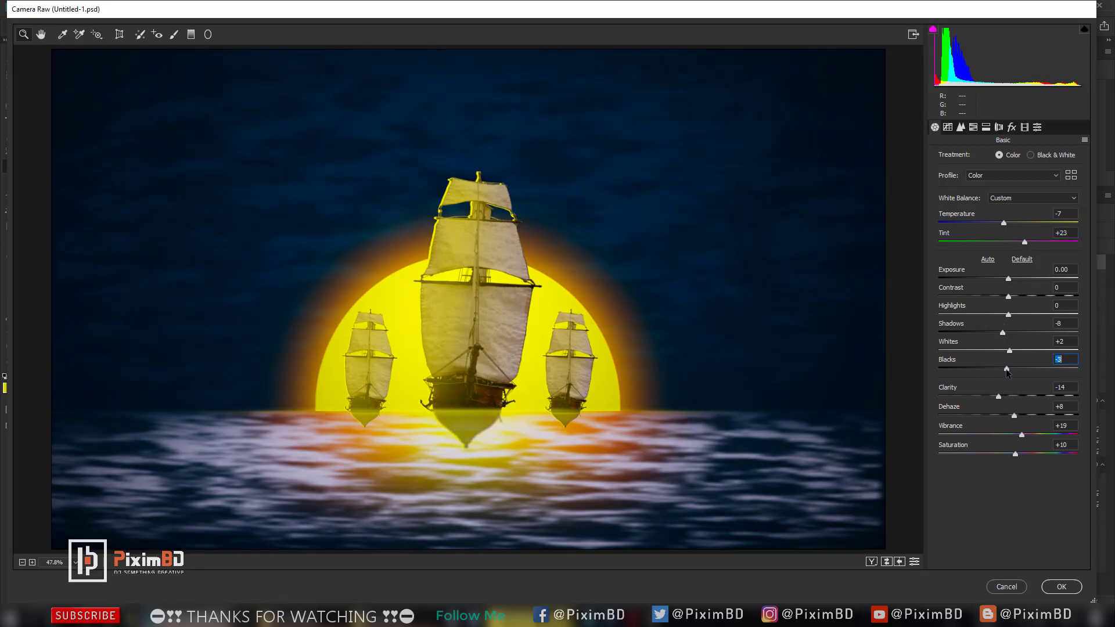
Tint the highlights with Split Toning, setting Hue to 321 and Saturation to 10.
click(975, 127)
click(985, 131)
drag(954, 174, 946, 197)
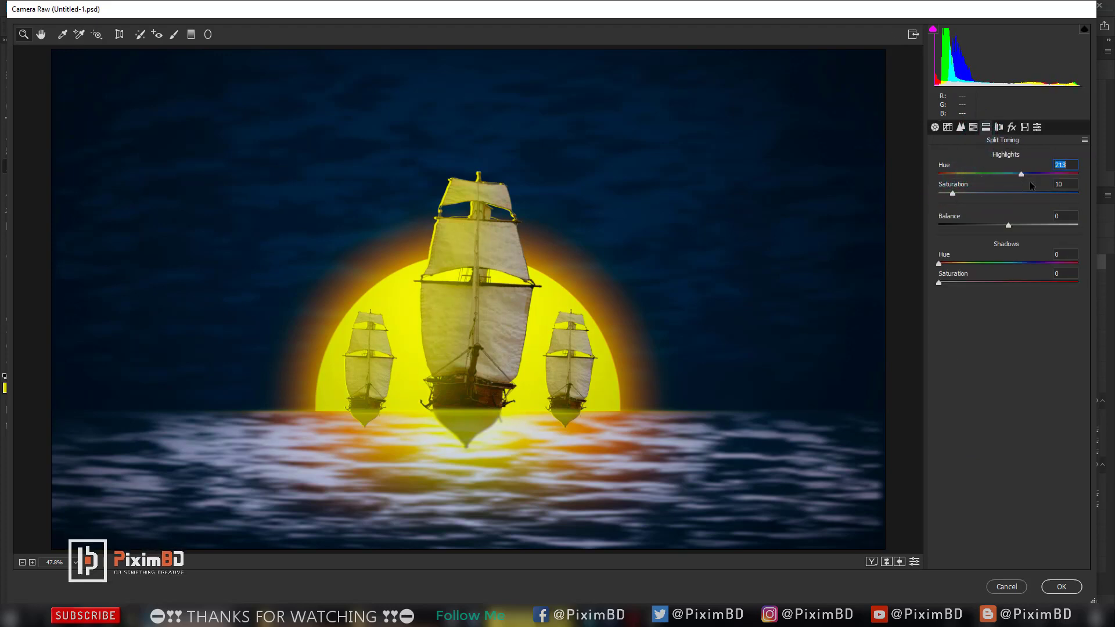
drag(1064, 183, 1062, 184)
Adjust the post-crop vignetting amount in the Camera Raw effects settings.
click(1013, 126)
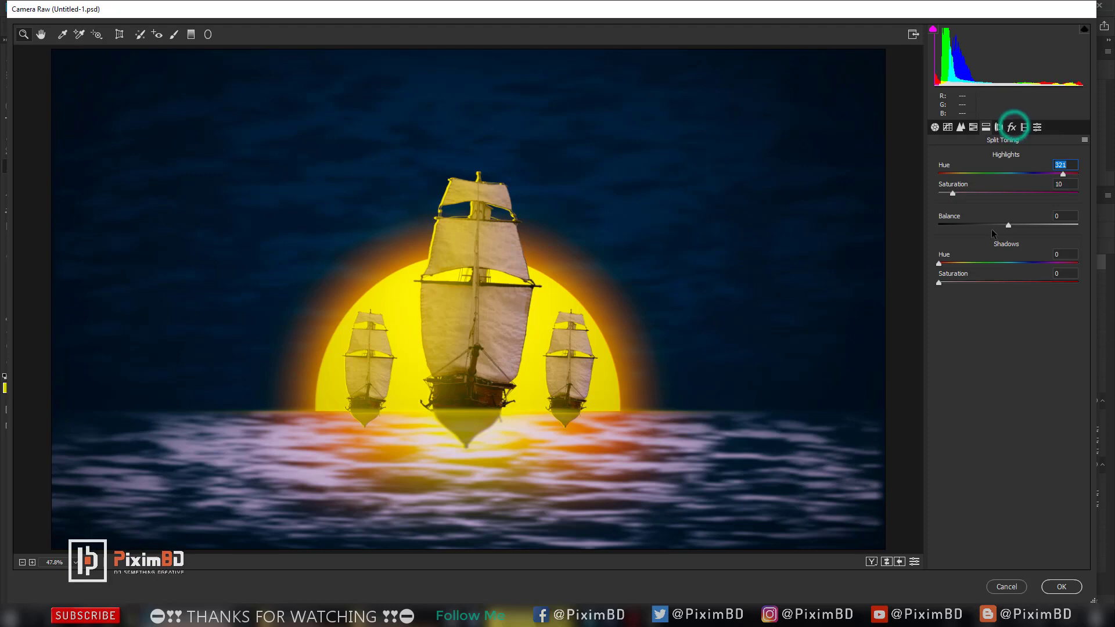
click(1007, 277)
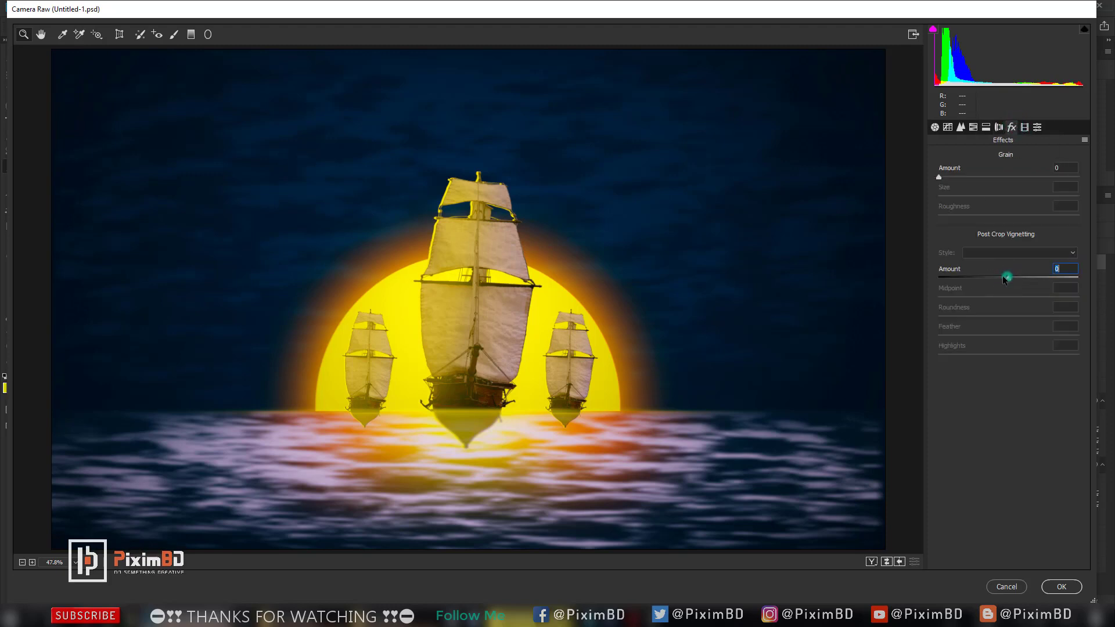
drag(1004, 280, 1005, 278)
Calibrate Red Primary Hue to +5 and Blue Primary Hue to -21 with Saturation +3, compare before and after, and apply the Camera Raw filter.
click(1024, 127)
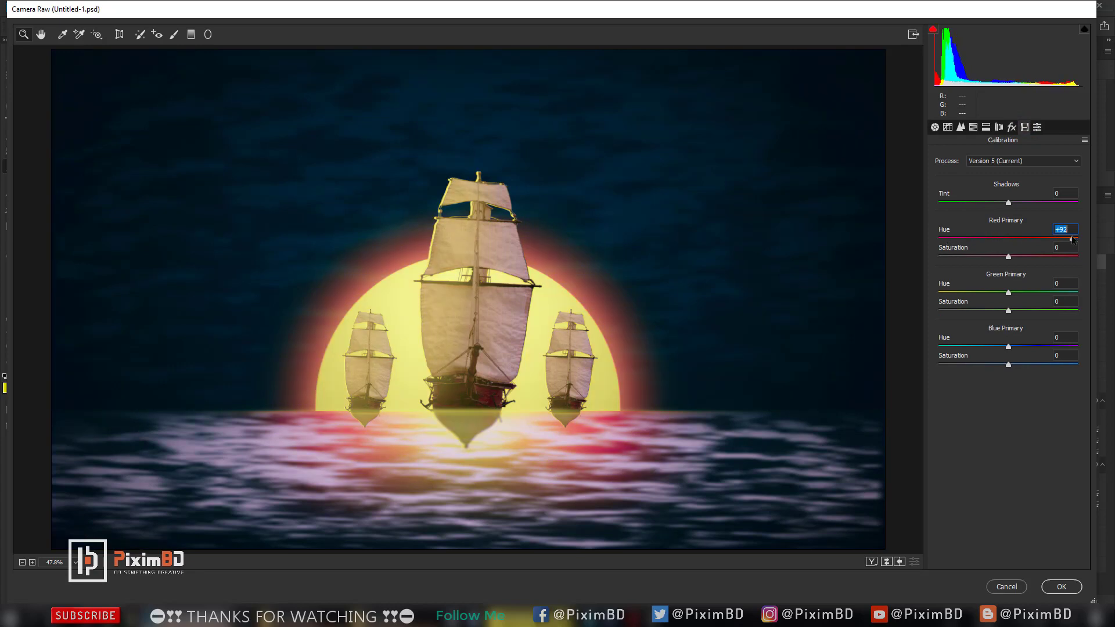
drag(1072, 239, 1058, 239)
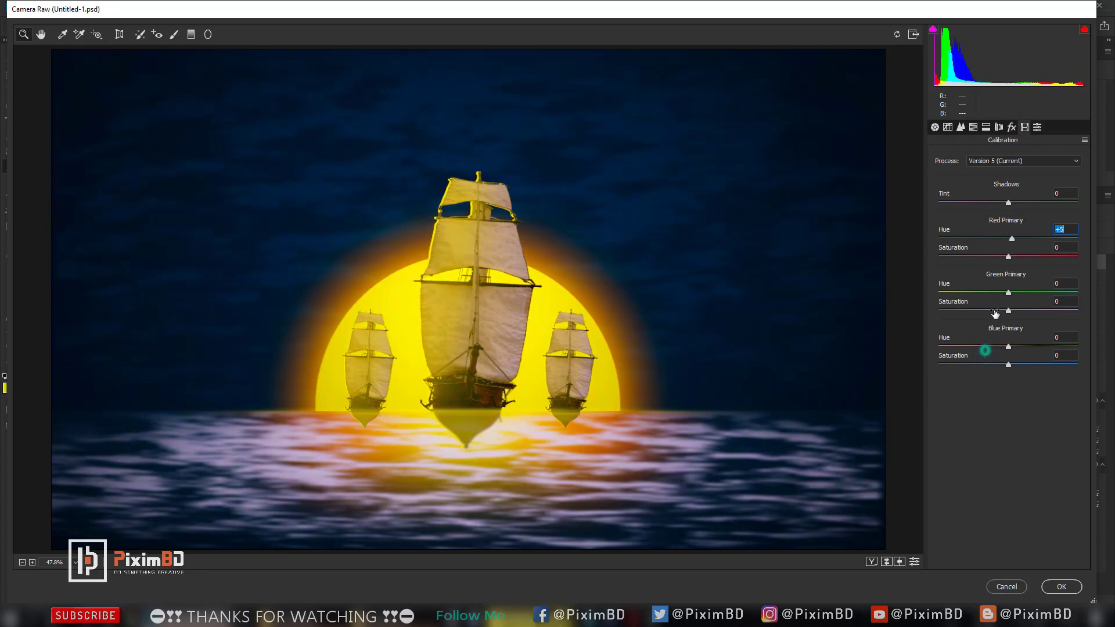
mouse_move(1007, 364)
mouse_down()
mouse_move(987, 351)
mouse_move(1025, 365)
mouse_move(1010, 365)
mouse_up()
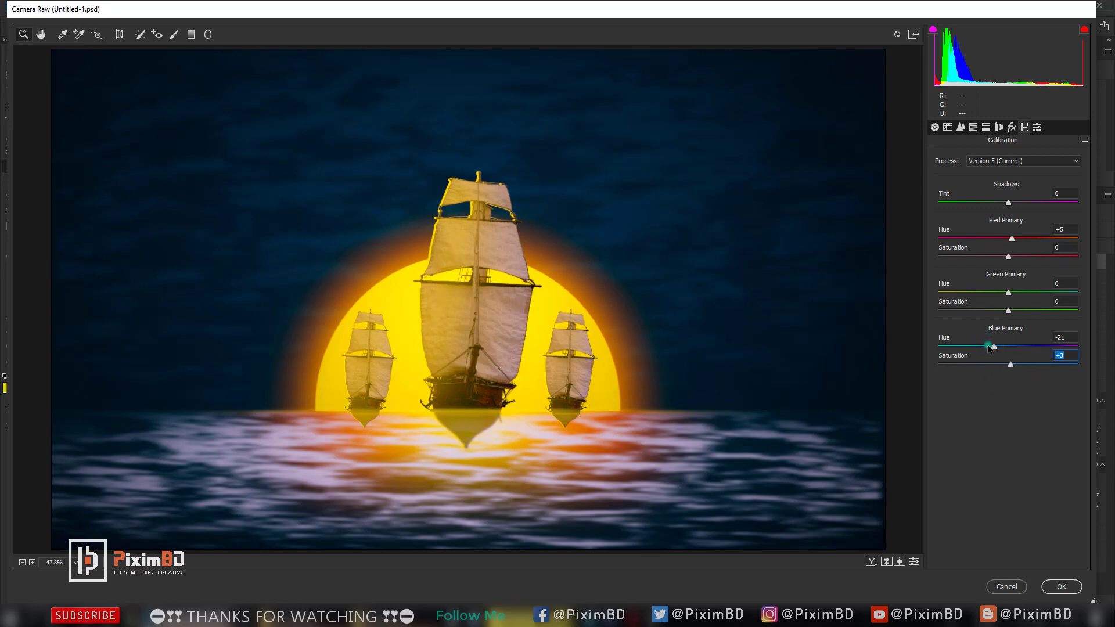
click(886, 562)
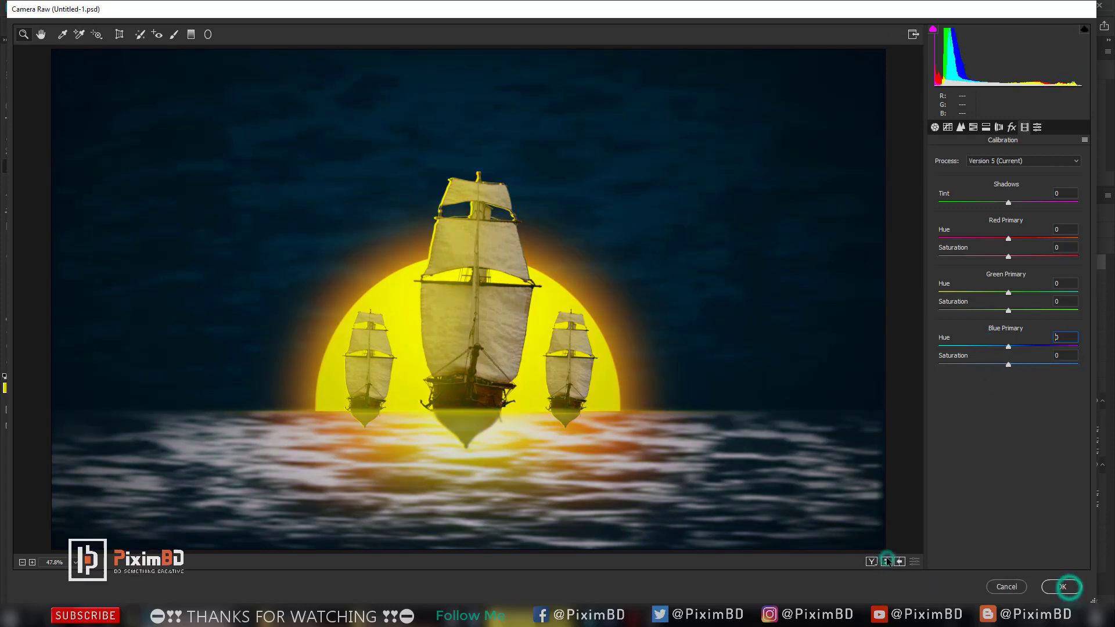
click(1066, 587)
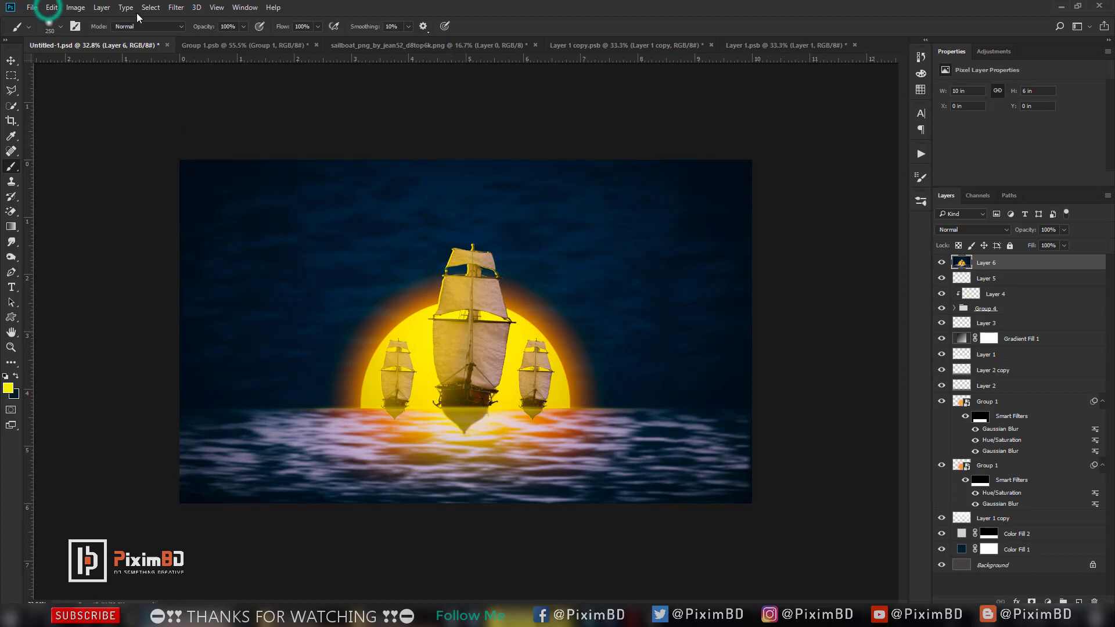
Fade the applied Camera Raw filter on Layer 6 to 69% opacity in Normal mode.
click(51, 7)
click(73, 55)
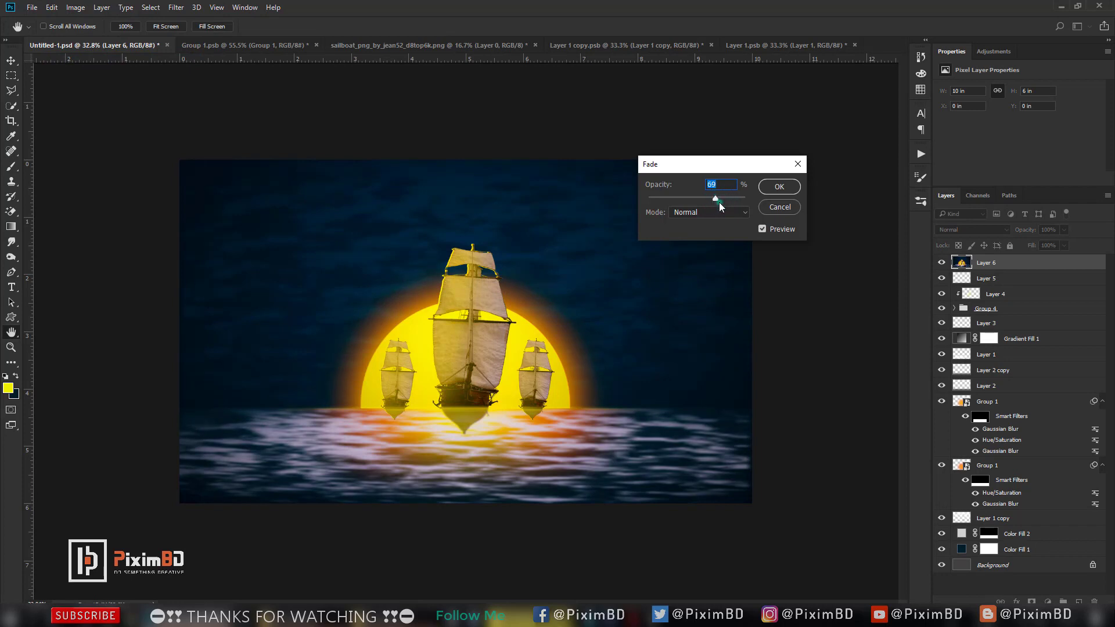
key(Return)
Check Layer 6 off and on, and hide every layer beneath it except Color Fill 1.
scroll(657, 319, up, 2)
click(944, 263)
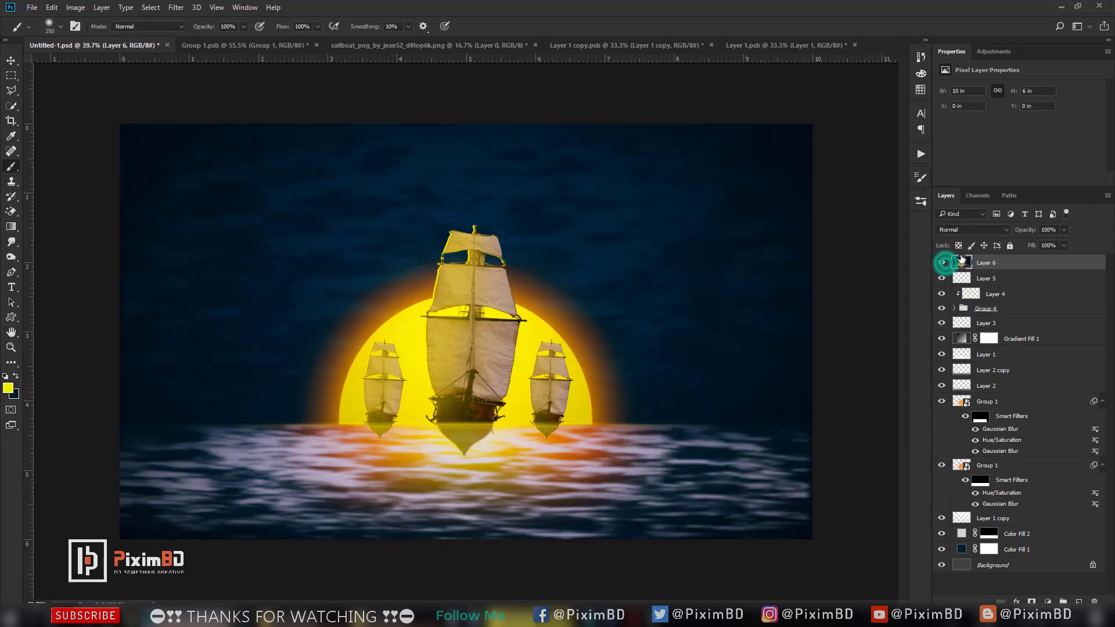
scroll(731, 284, up, 1)
scroll(730, 290, down, 1)
drag(941, 278, 941, 385)
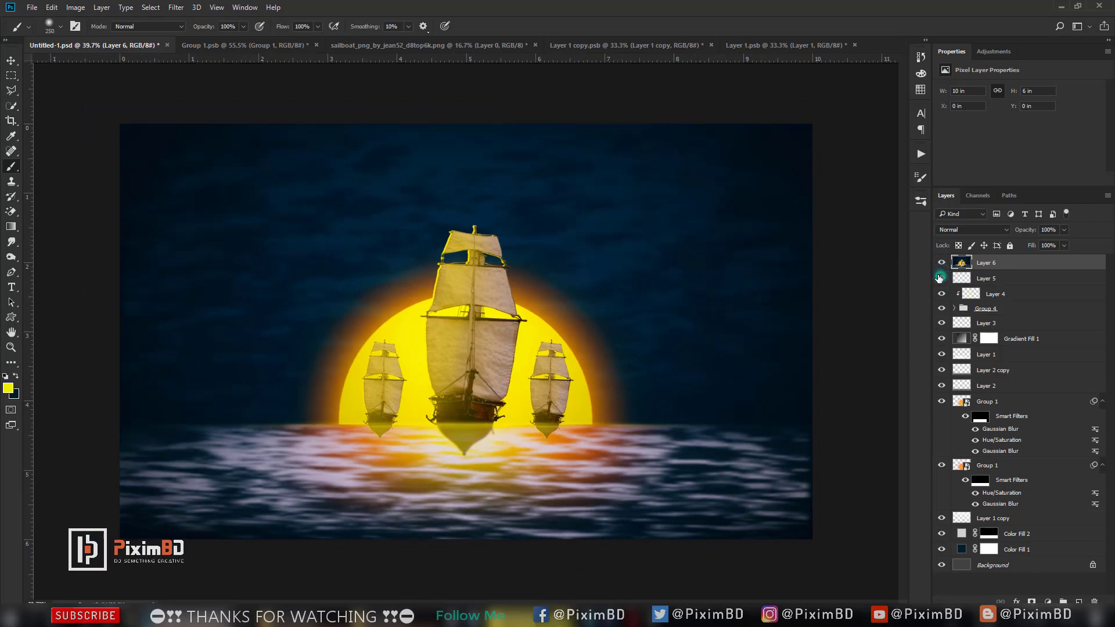
click(942, 417)
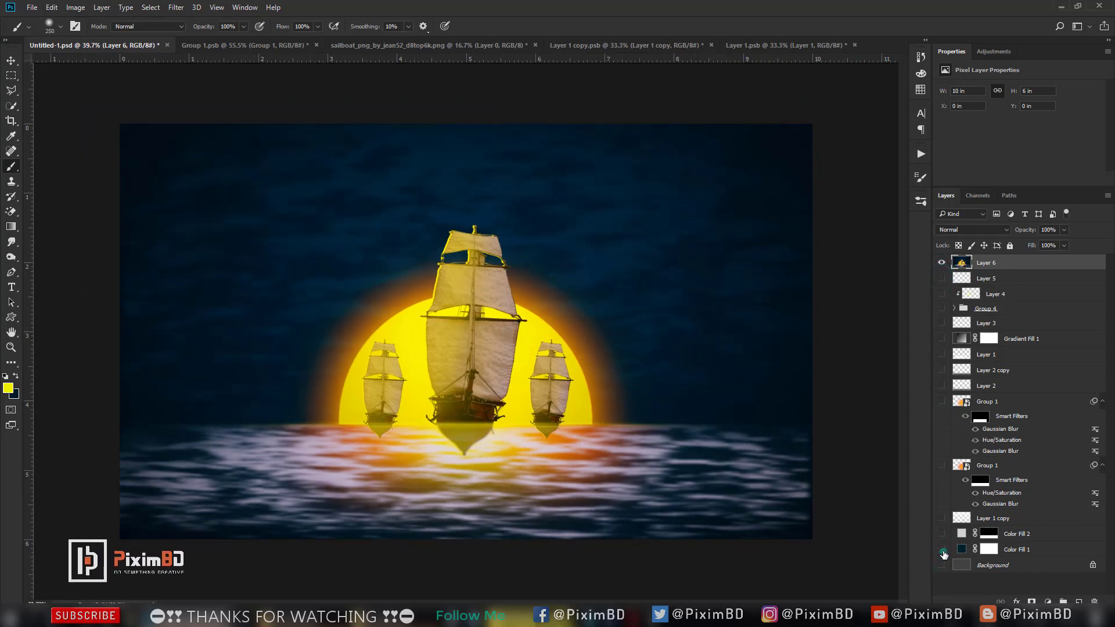
Toggle Layer 6's visibility to compare the finished artwork with the plain Color Fill 1 backdrop, and save the document.
click(940, 262)
click(941, 263)
click(941, 262)
click(941, 263)
scroll(647, 356, down, 1)
click(942, 262)
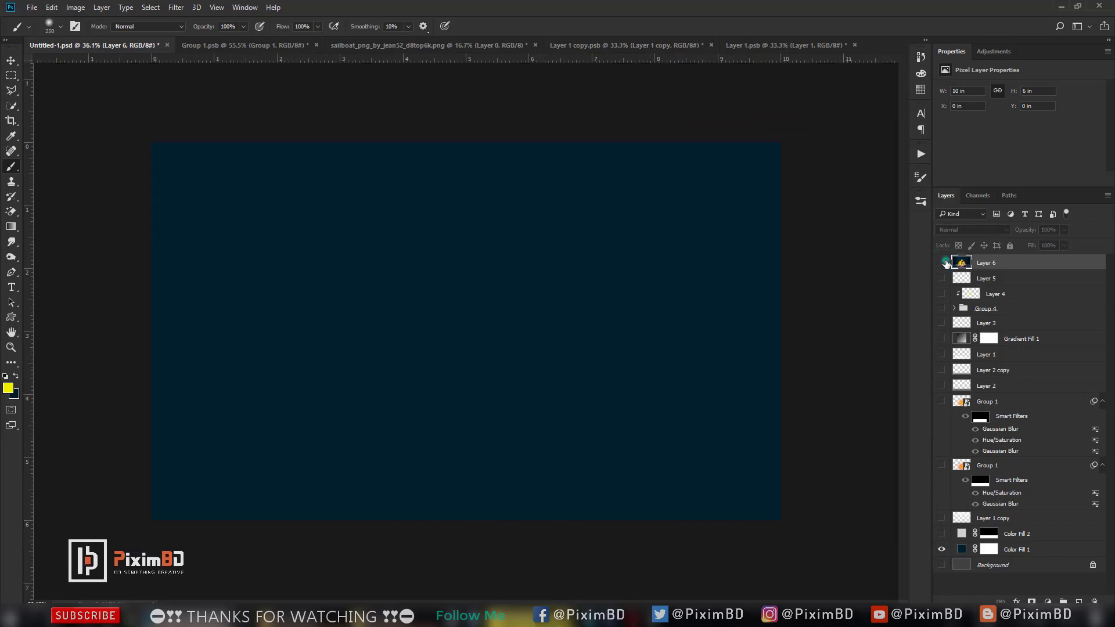
click(942, 262)
scroll(514, 385, down, 3)
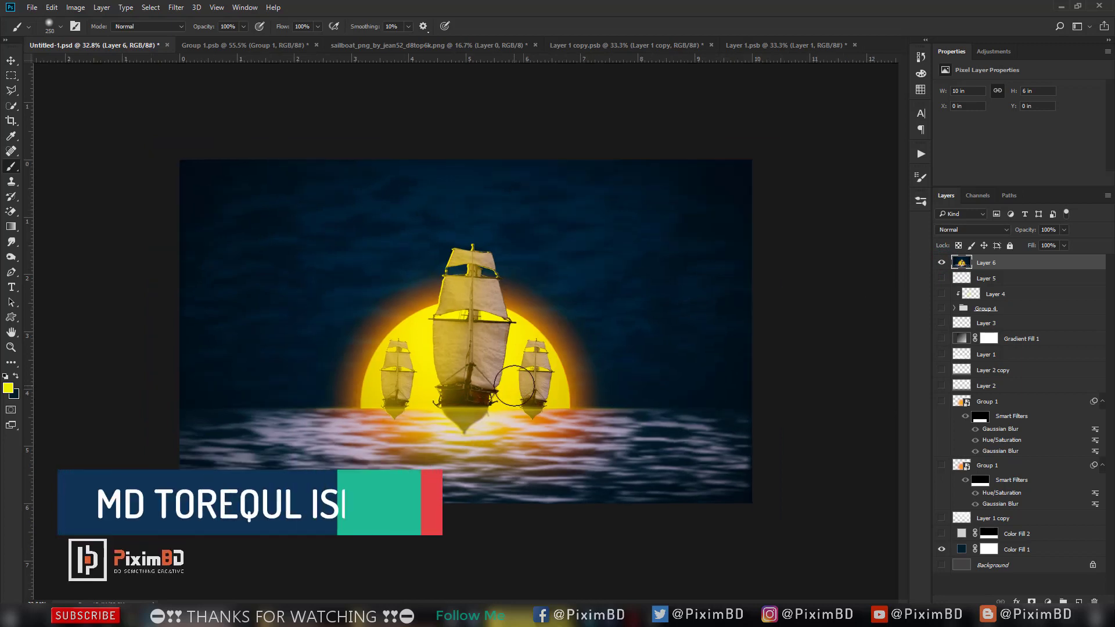
scroll(513, 379, up, 3)
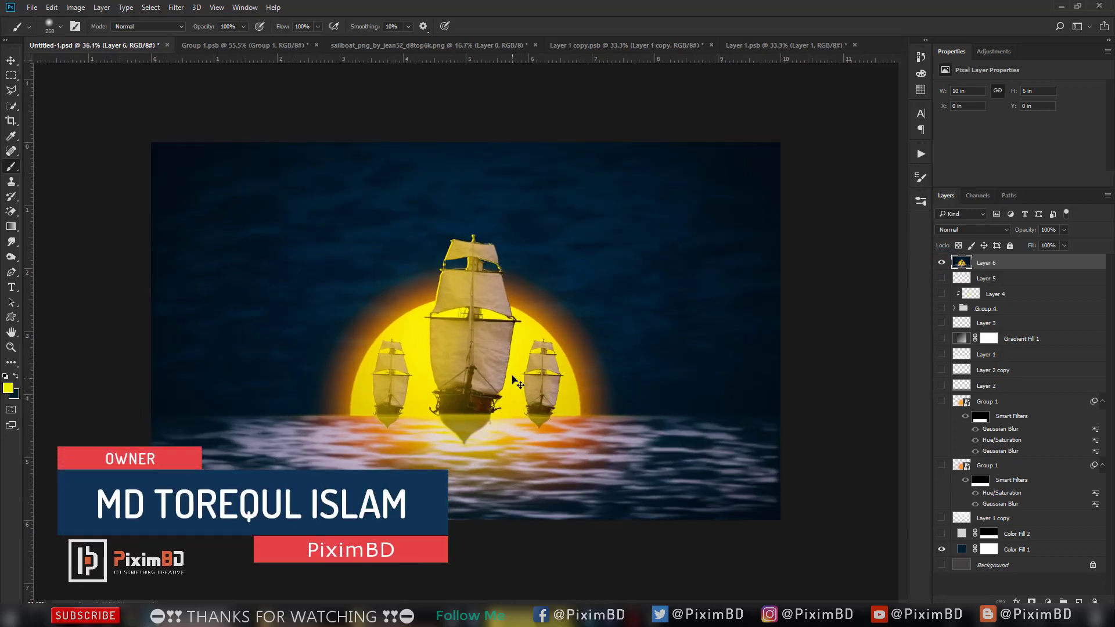
key(ctrl+s)
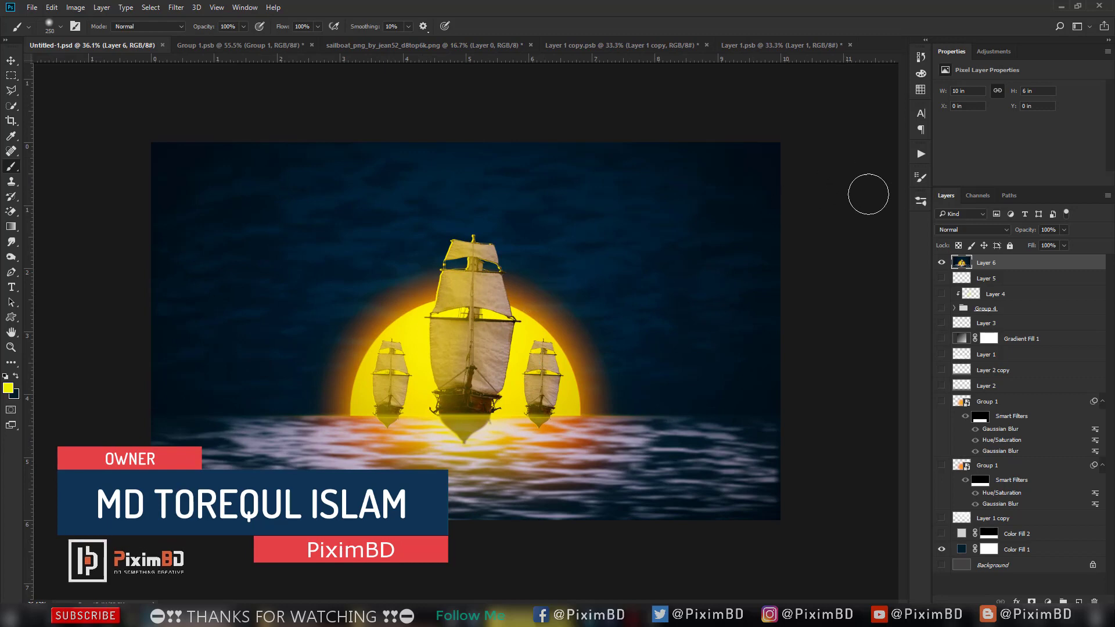
click(941, 262)
click(941, 262)
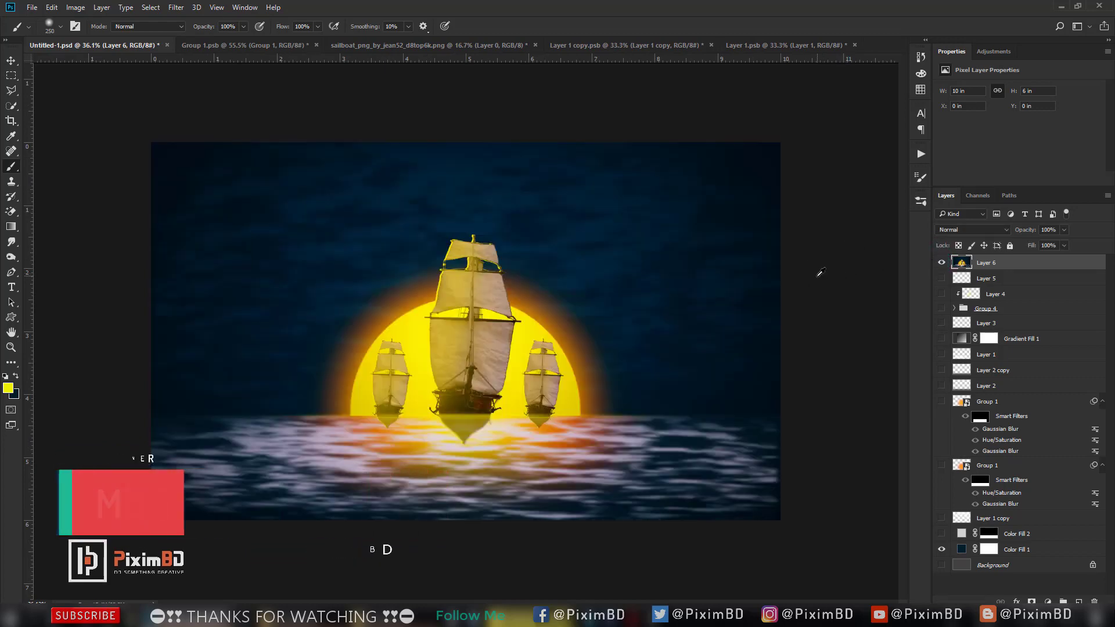
scroll(821, 273, up, 1)
Hide Layer 6 and show Color Fill 2, Layer 1 copy, both Group 1 smart objects, Layer 2 and Layer 2 copy.
click(944, 535)
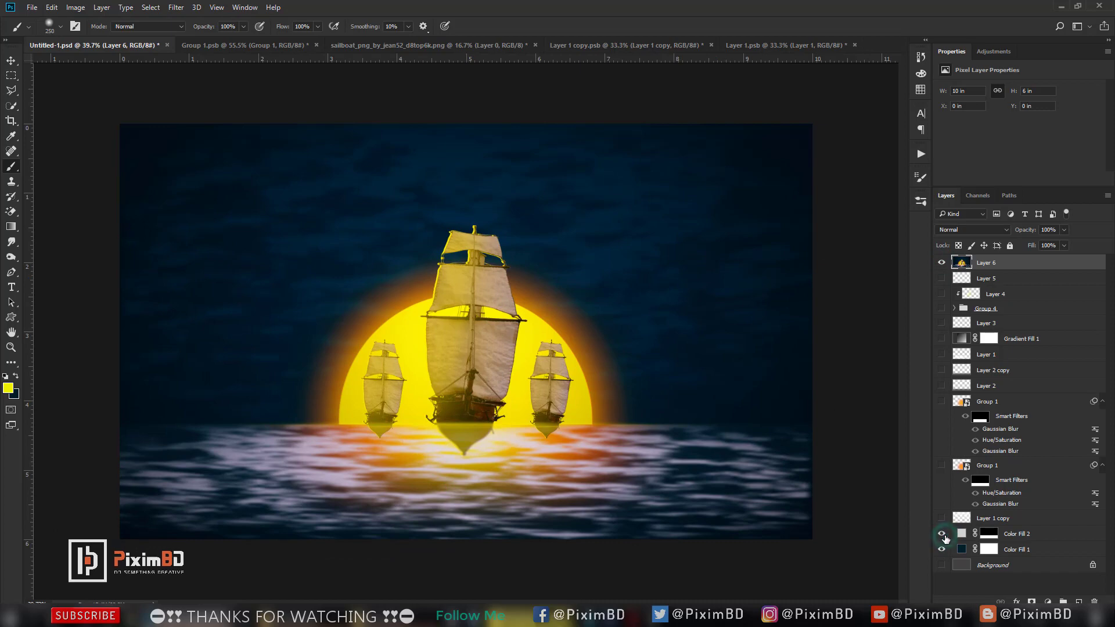
click(944, 259)
drag(946, 260, 939, 516)
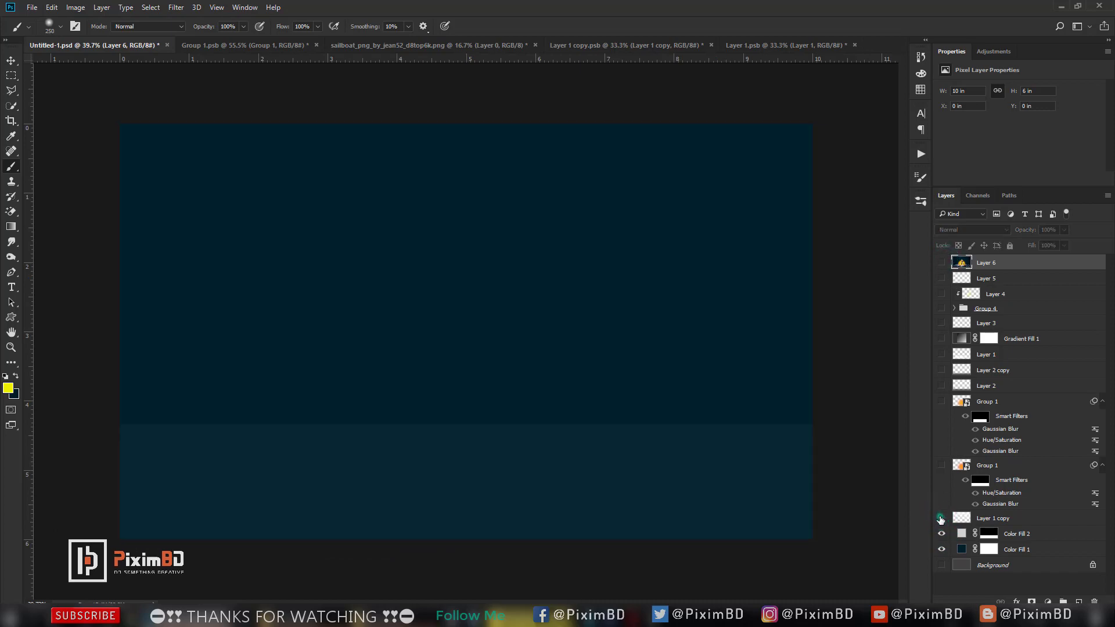
click(941, 518)
click(941, 465)
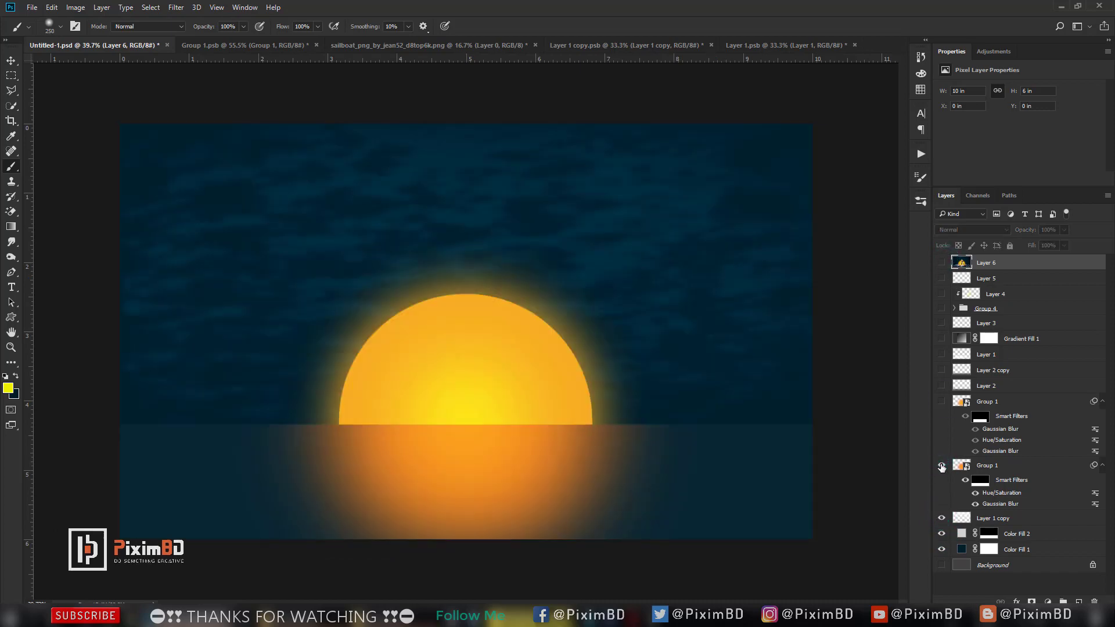
click(947, 400)
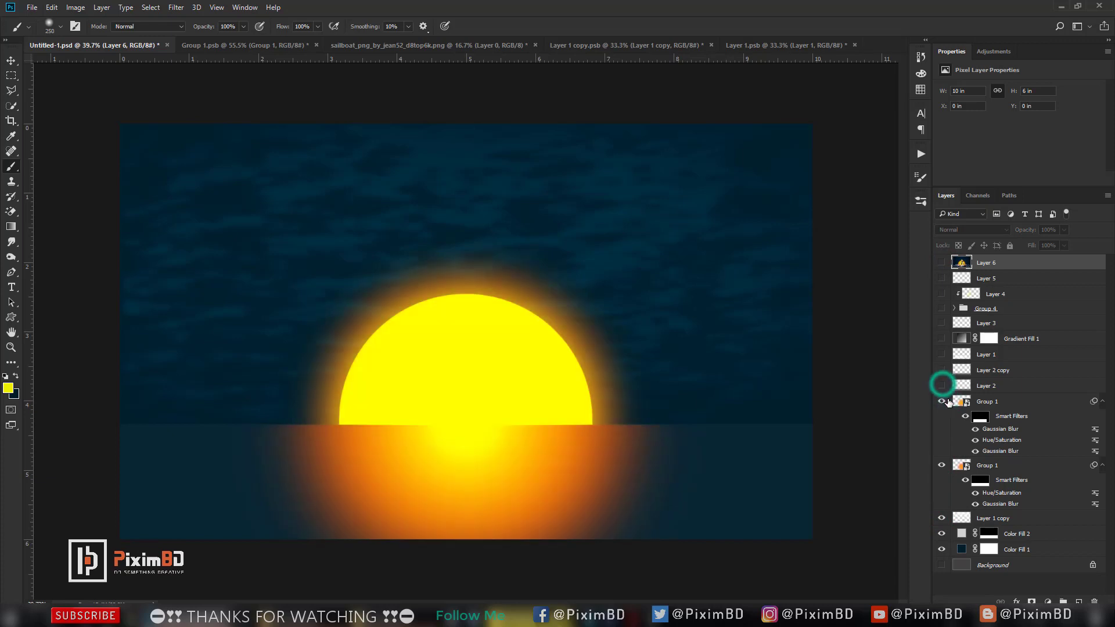
click(941, 385)
click(941, 369)
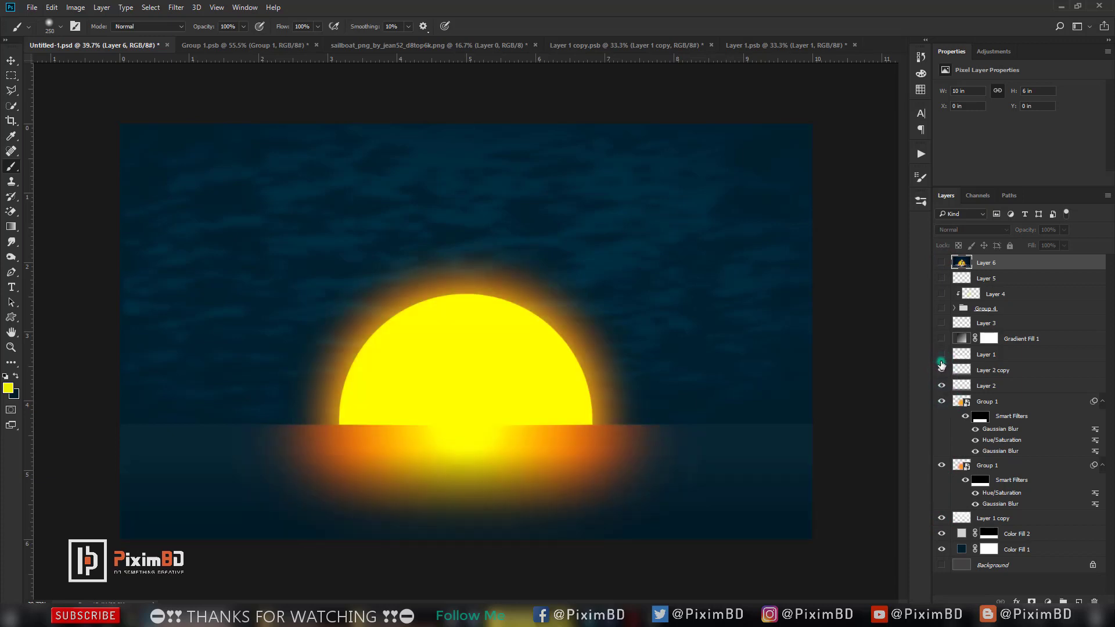
Show Layer 1, Gradient Fill 1, Layer 3 and the ships in Group 4.
click(941, 354)
click(941, 339)
click(941, 322)
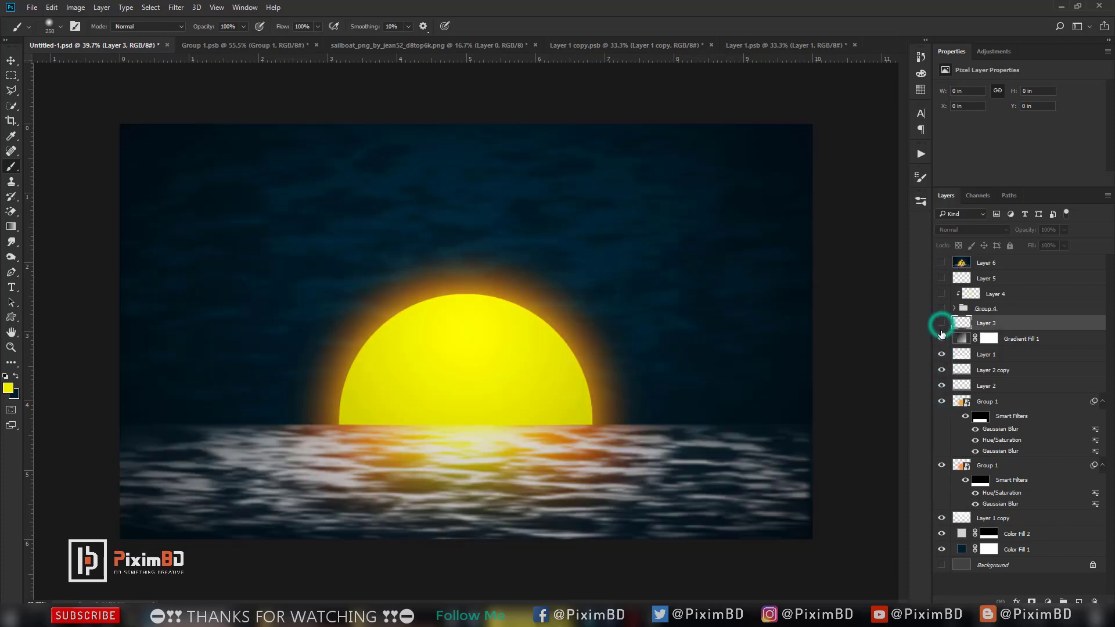
click(941, 308)
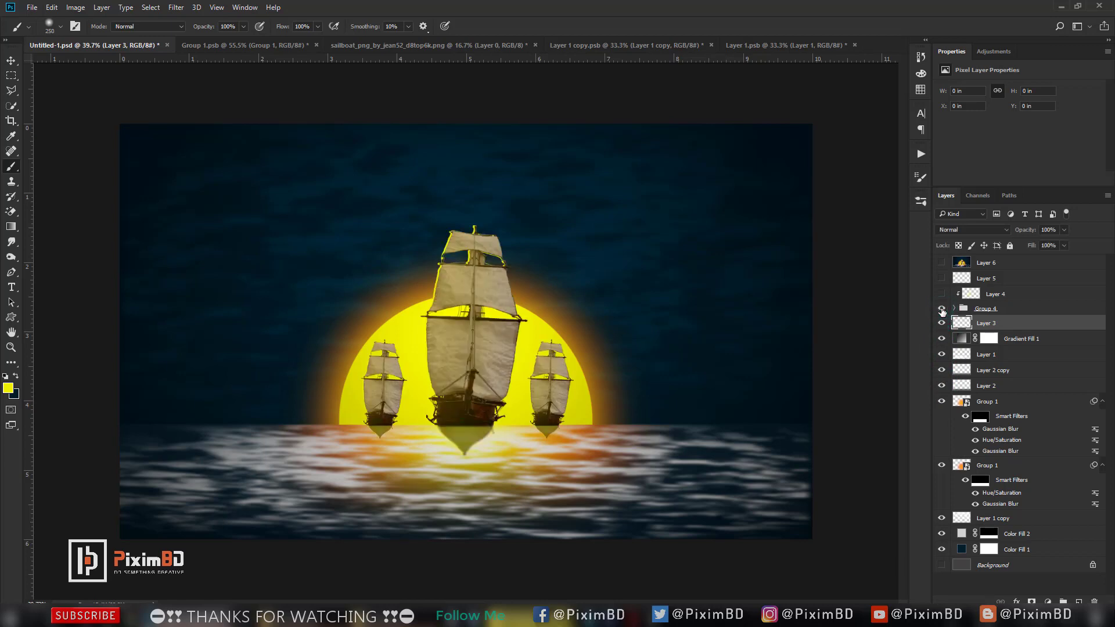
Examine each ship inside Group 4 by toggling the visibility of Group 3, Group 3 copy 2 and Group 3 copy 3.
click(956, 309)
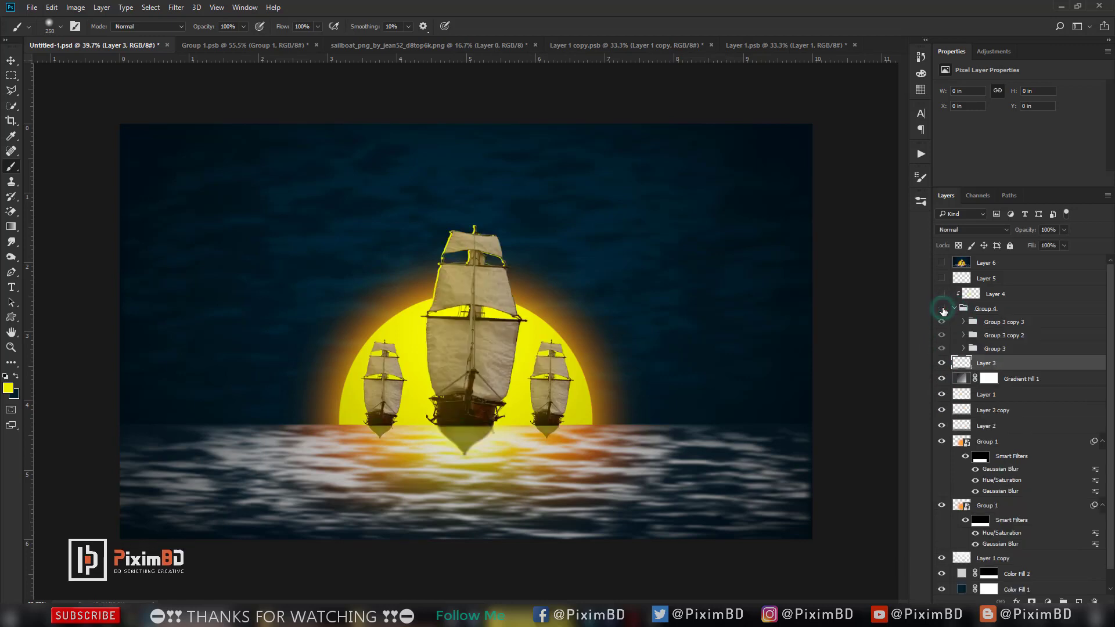
click(941, 309)
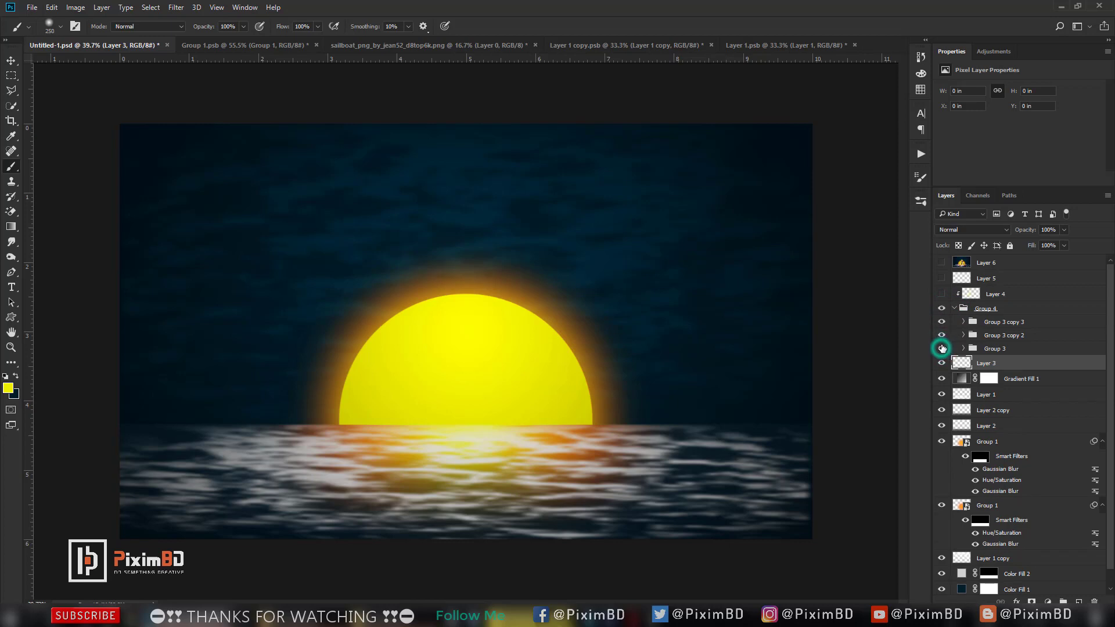
click(942, 348)
click(941, 348)
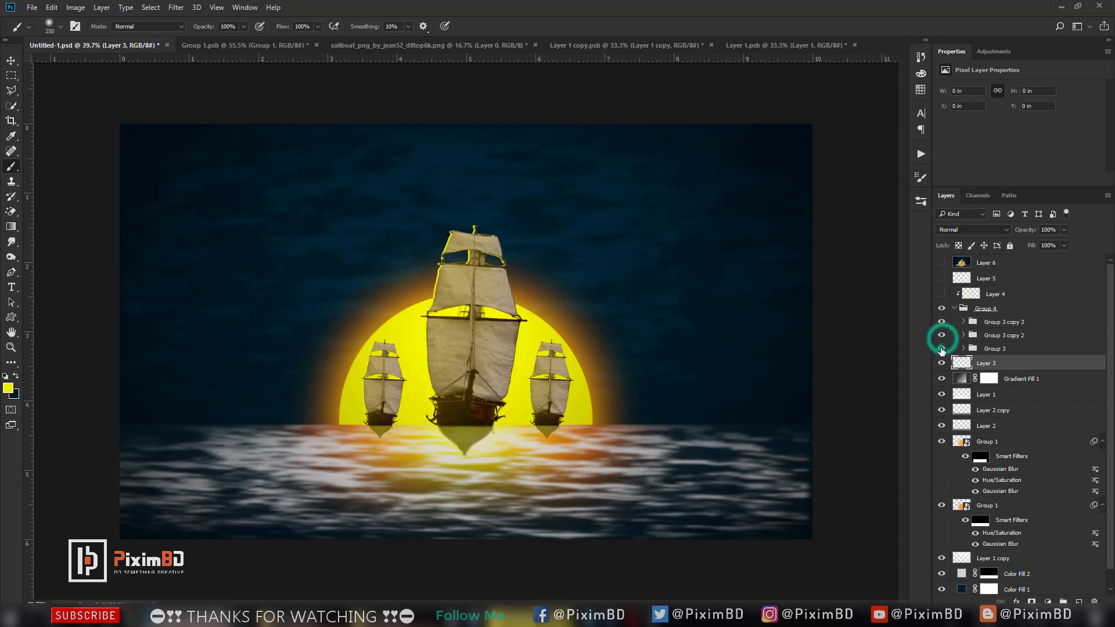
click(941, 348)
click(941, 335)
click(942, 335)
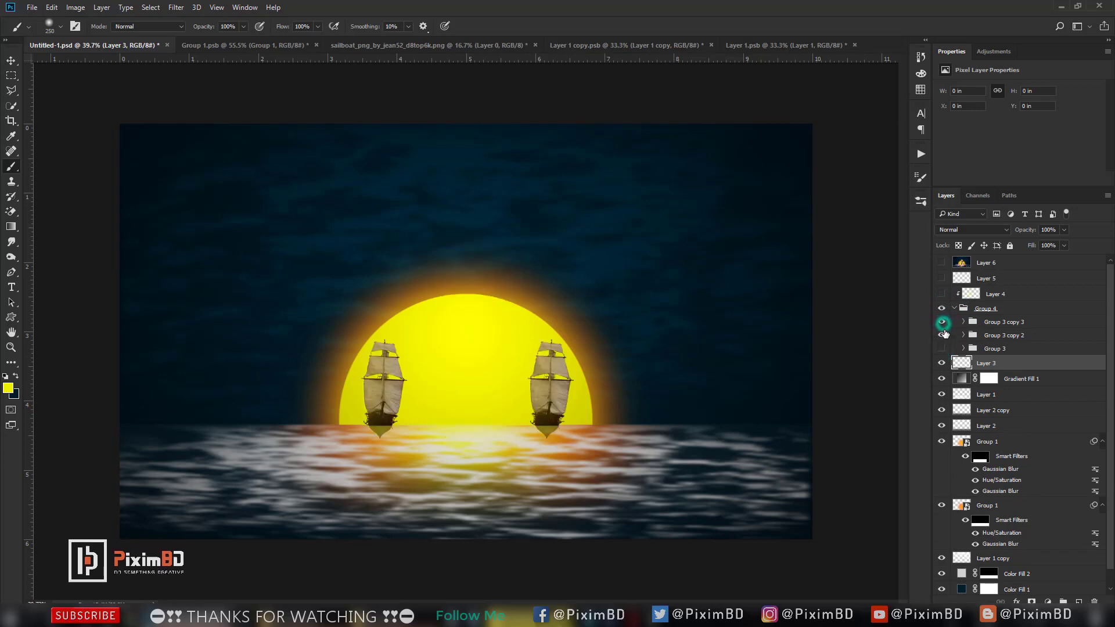
click(942, 321)
click(942, 321)
click(941, 348)
click(954, 308)
Show Layer 4, Layer 5 and the graded Layer 6 again.
click(940, 293)
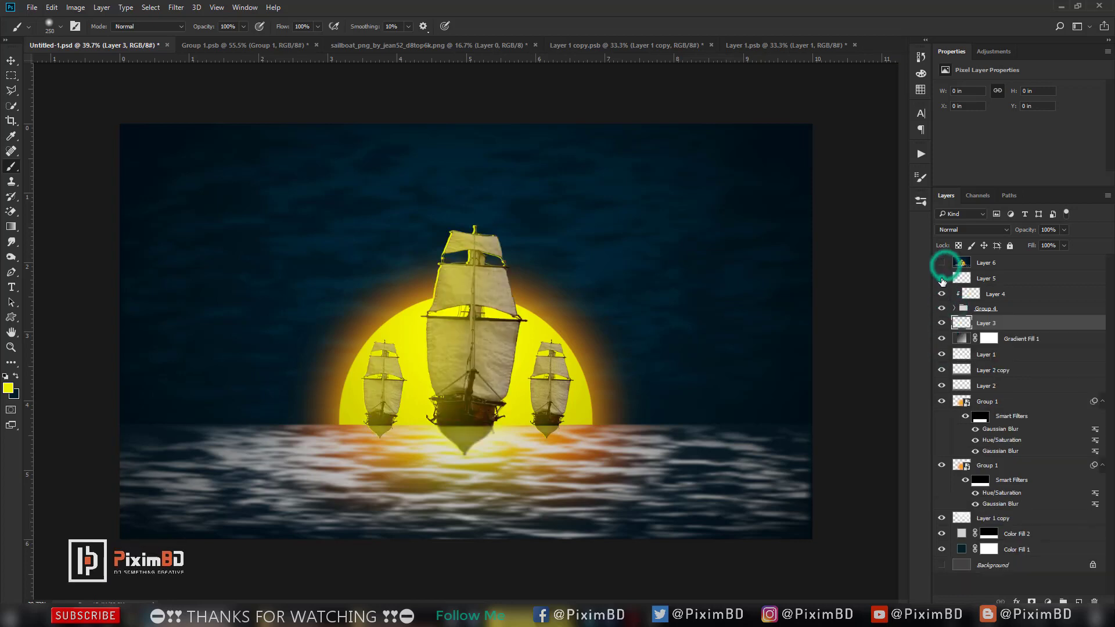
click(942, 264)
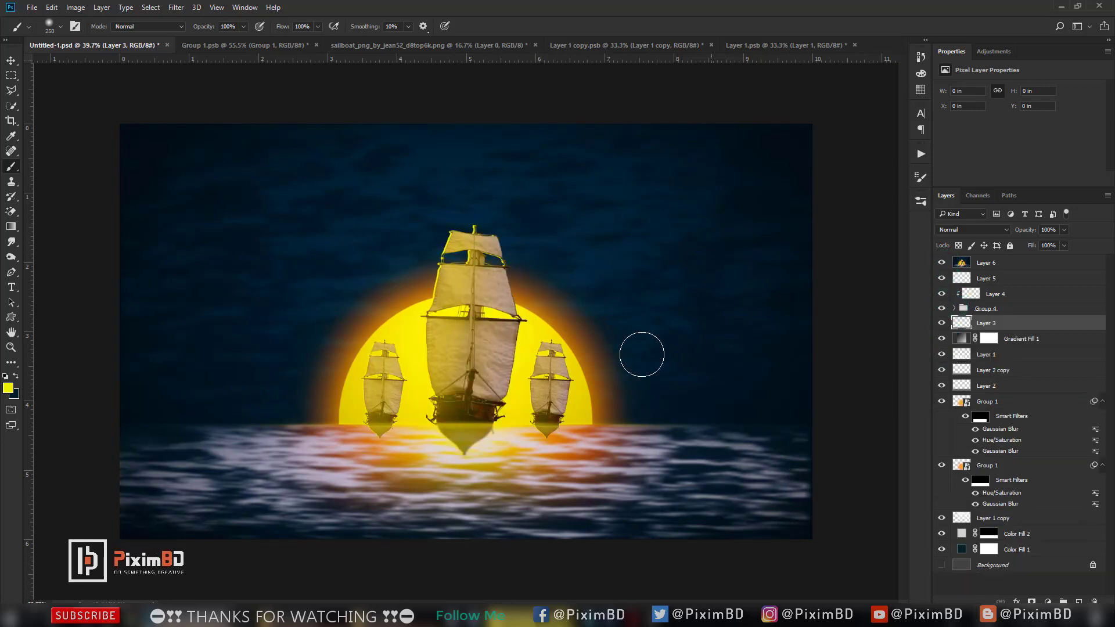
Minimize Photoshop to return to the desktop.
click(1055, 8)
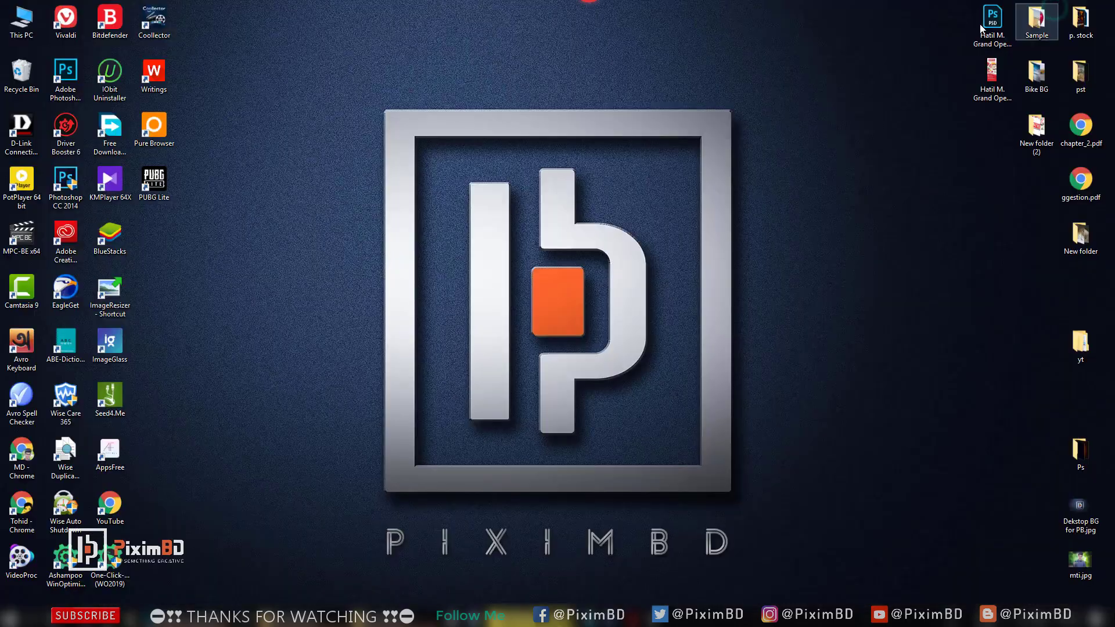
right_click(601, 103)
click(652, 138)
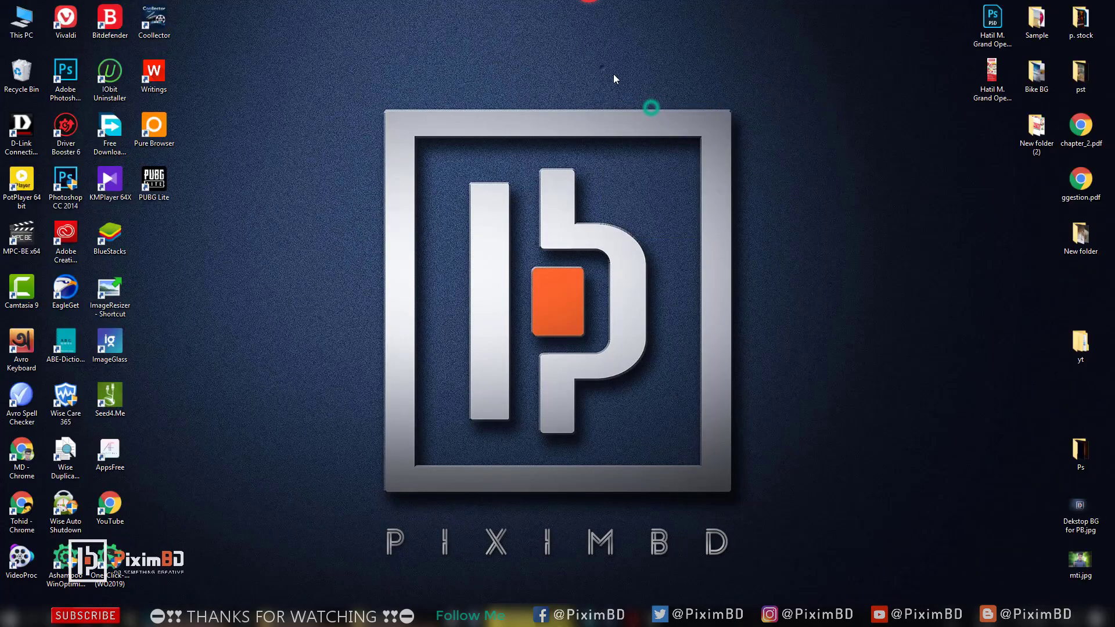
right_click(601, 69)
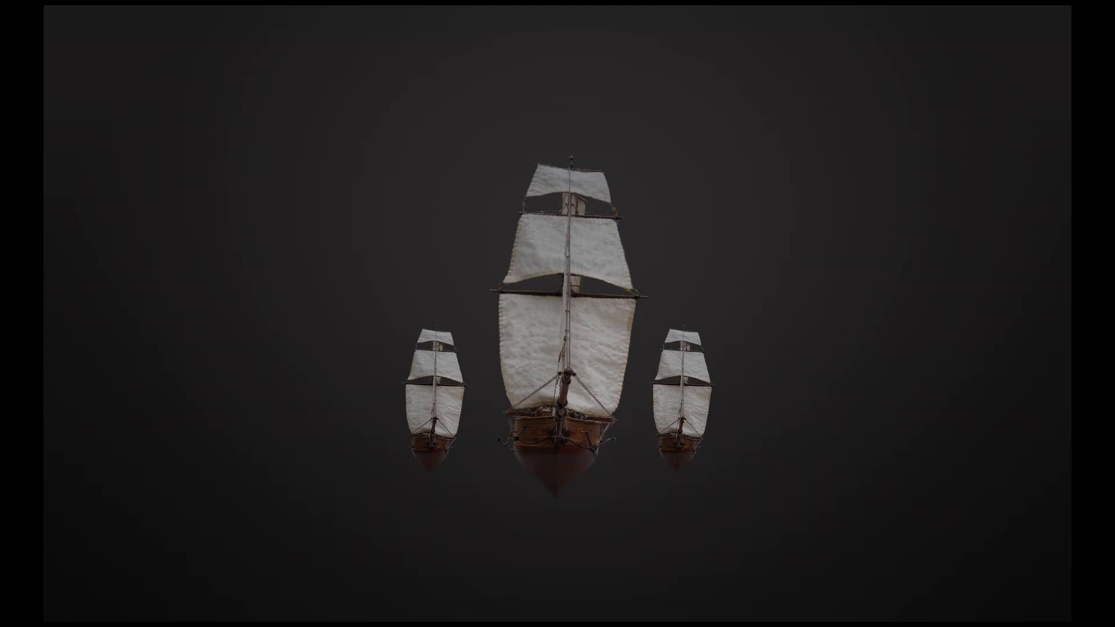